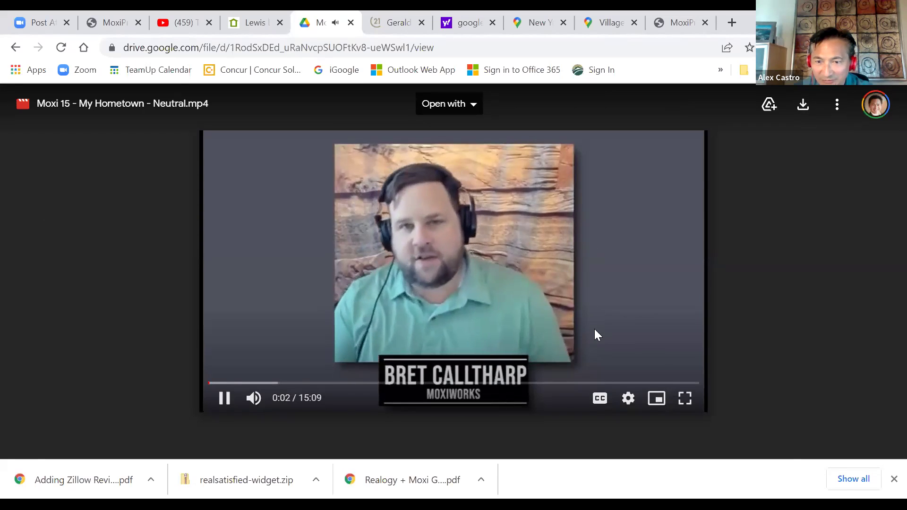
Step: Pause the hometown video at 0:04 and close its Google Drive tab
{"action": "left_click", "coordinate": [224, 399]}
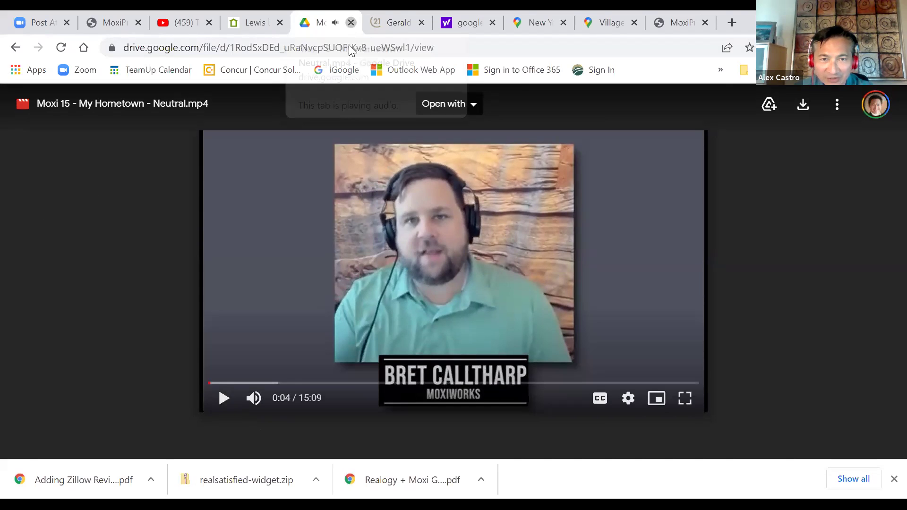
{"action": "left_click", "coordinate": [351, 23]}
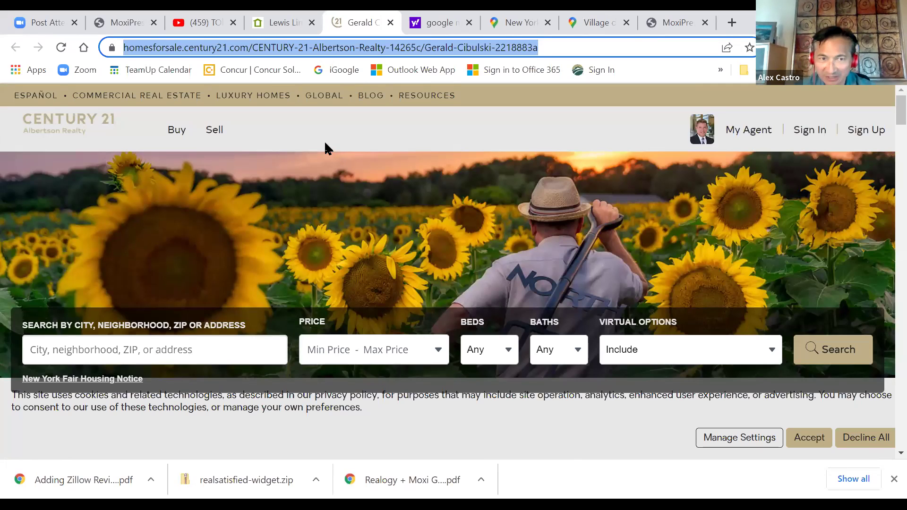
Step: Return to the MoxiPresent editor showing the CB Website Embed page
{"action": "left_click", "coordinate": [132, 25]}
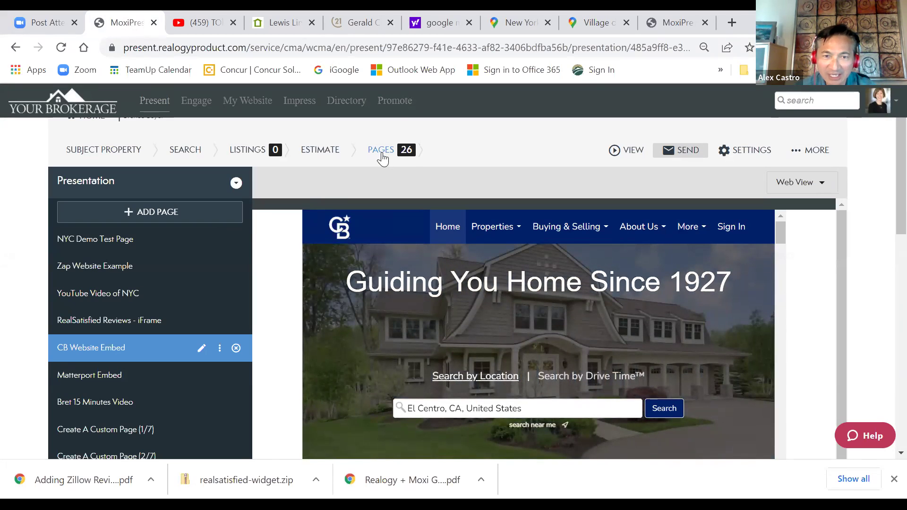
Step: Preview the NYC Demo Test Page with its Top 10 NYC video and New York map
{"action": "left_click", "coordinate": [382, 153]}
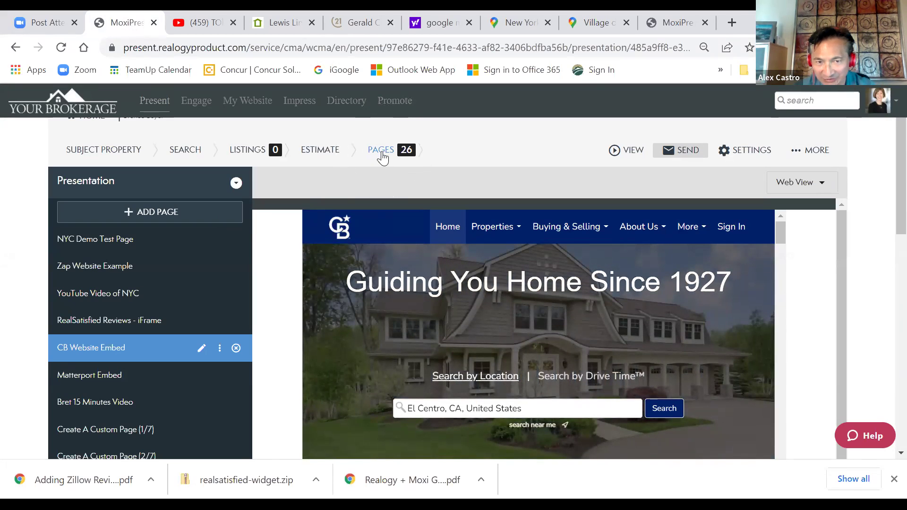
{"action": "left_click", "coordinate": [382, 153]}
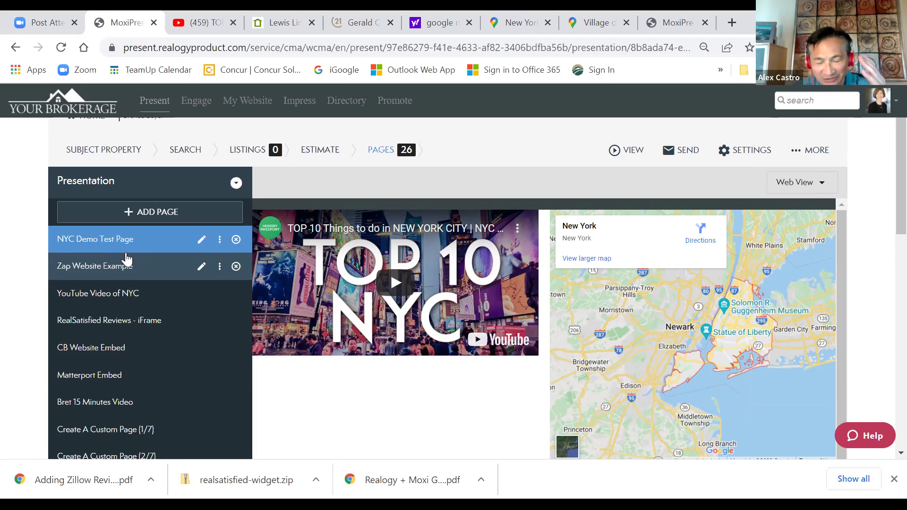
{"action": "left_click", "coordinate": [388, 155]}
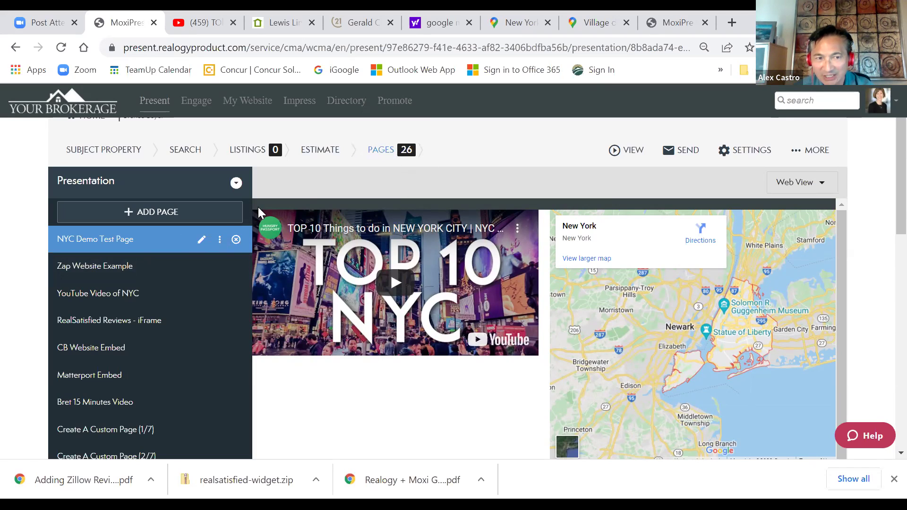
Step: Add a new Build Page using the single full-width panel layout
{"action": "left_click", "coordinate": [159, 213]}
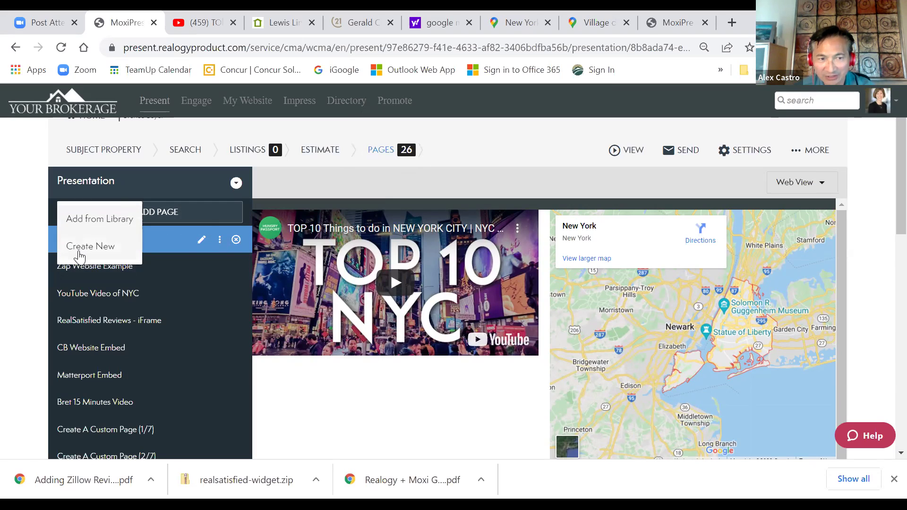
{"action": "left_click", "coordinate": [79, 251]}
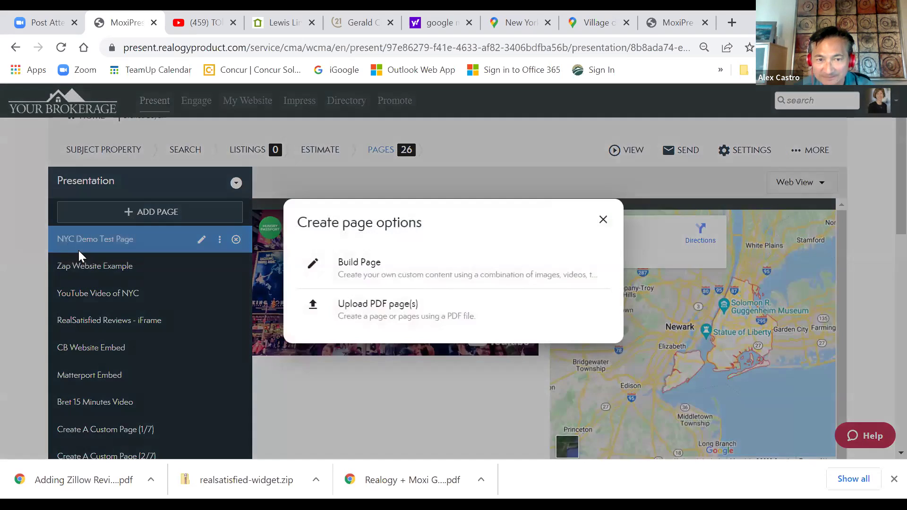
{"action": "left_click", "coordinate": [346, 281]}
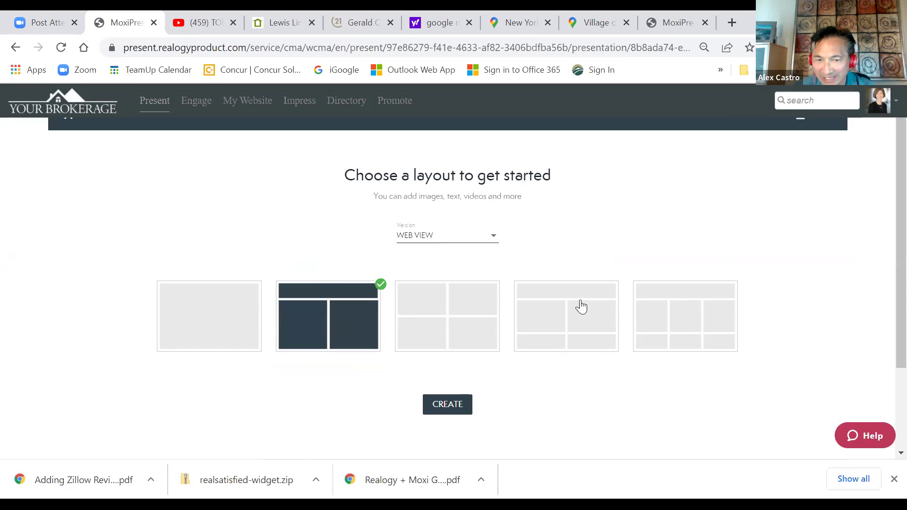
{"action": "left_click", "coordinate": [187, 299]}
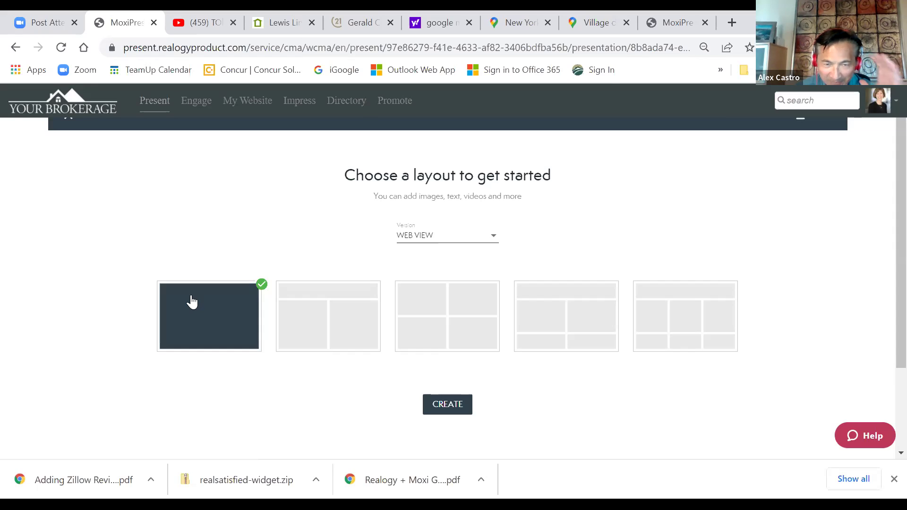
{"action": "left_click", "coordinate": [444, 412]}
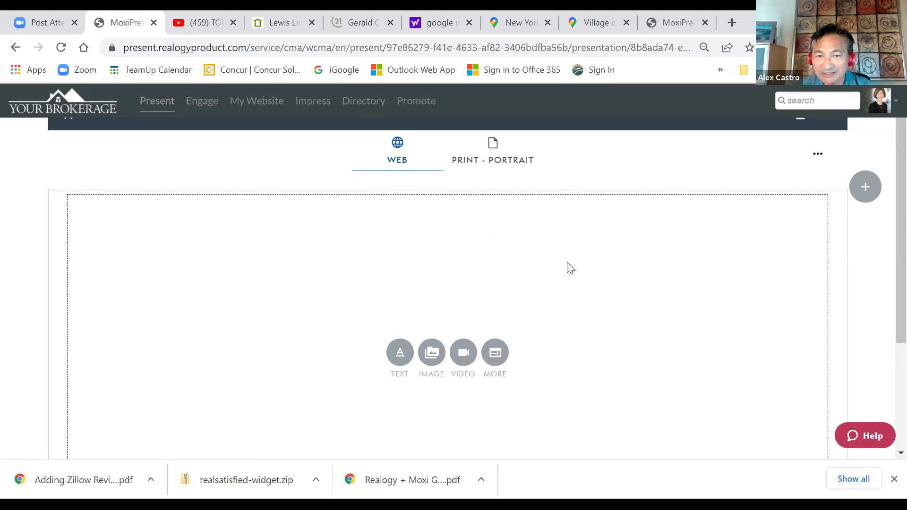
Step: On the Village of La Jolla map, dismiss the embed dialog and copy the place's short link
{"action": "left_click", "coordinate": [595, 27]}
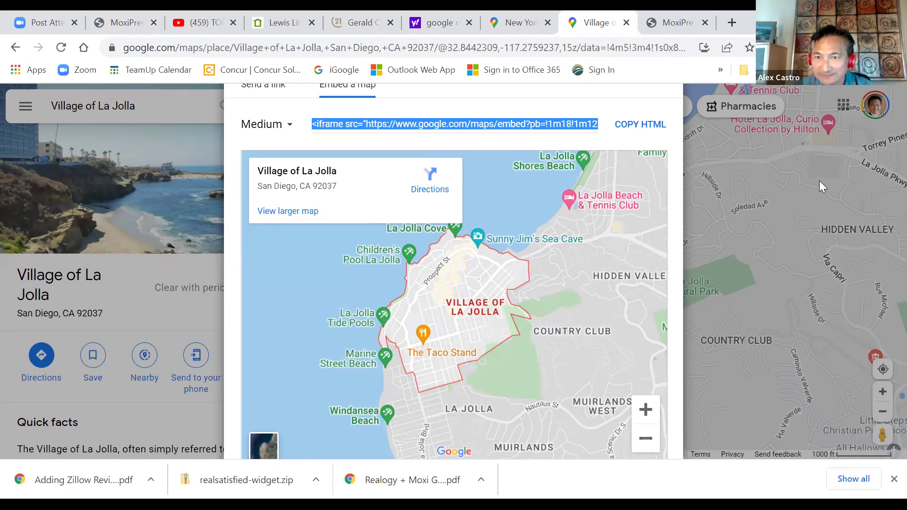
{"action": "left_click", "coordinate": [674, 120]}
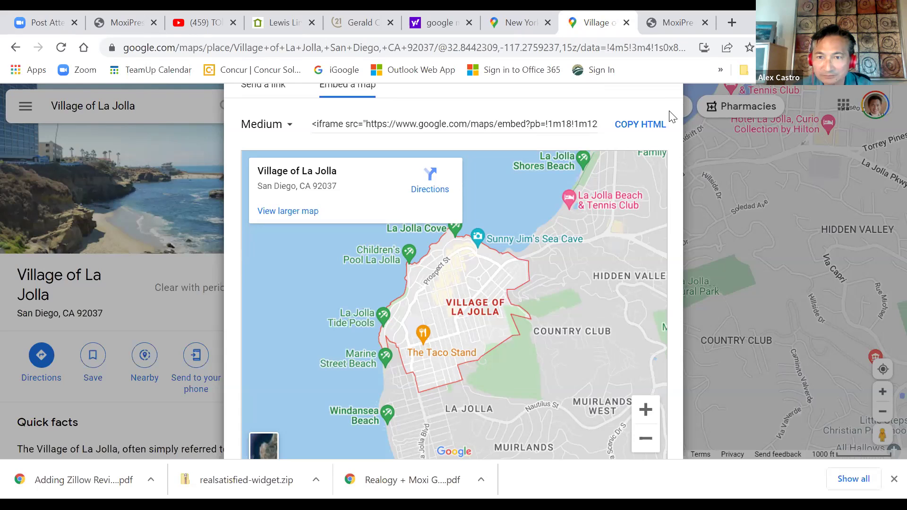
{"action": "left_click", "coordinate": [707, 140]}
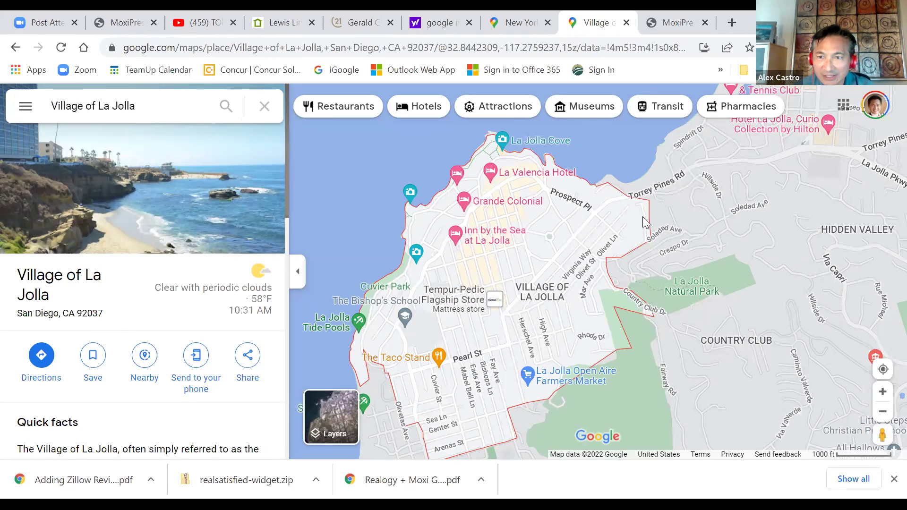
{"action": "left_click", "coordinate": [244, 365]}
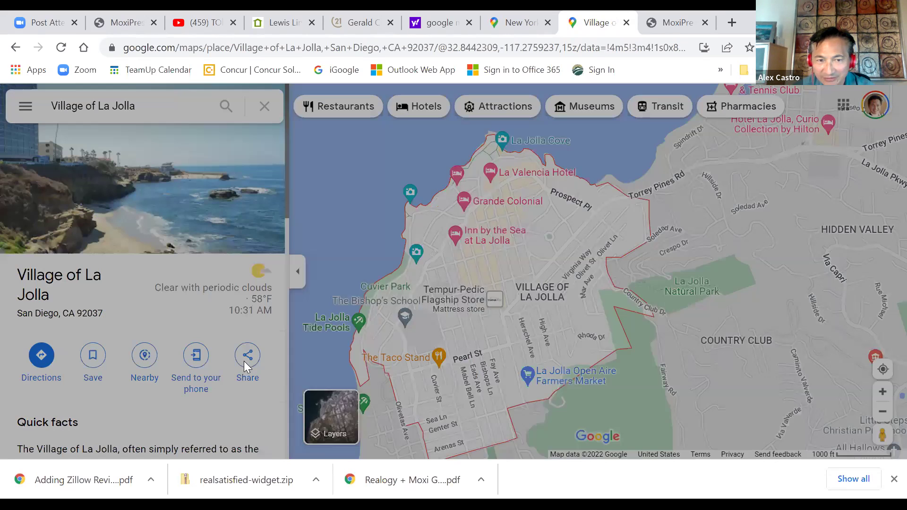
{"action": "left_click", "coordinate": [560, 309]}
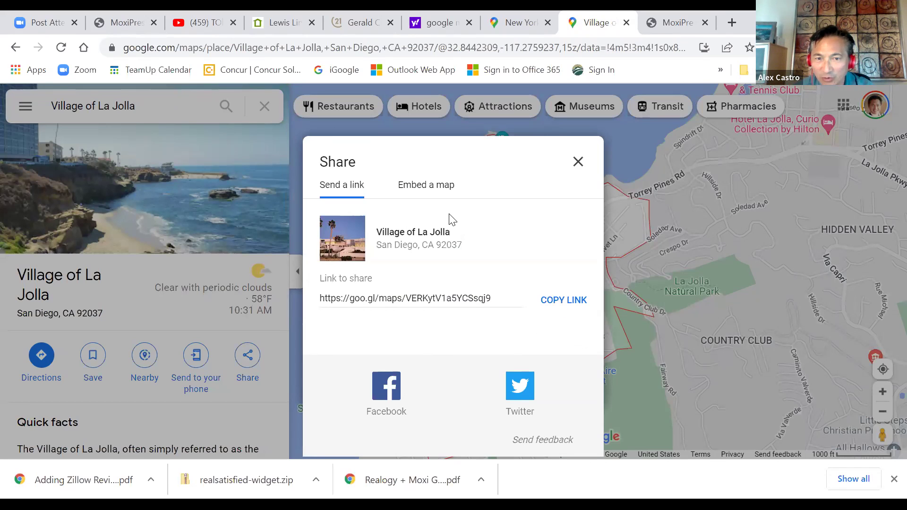
Step: Copy the medium-sized map's embed iframe HTML and go back to MoxiPresent
{"action": "left_click", "coordinate": [431, 191]}
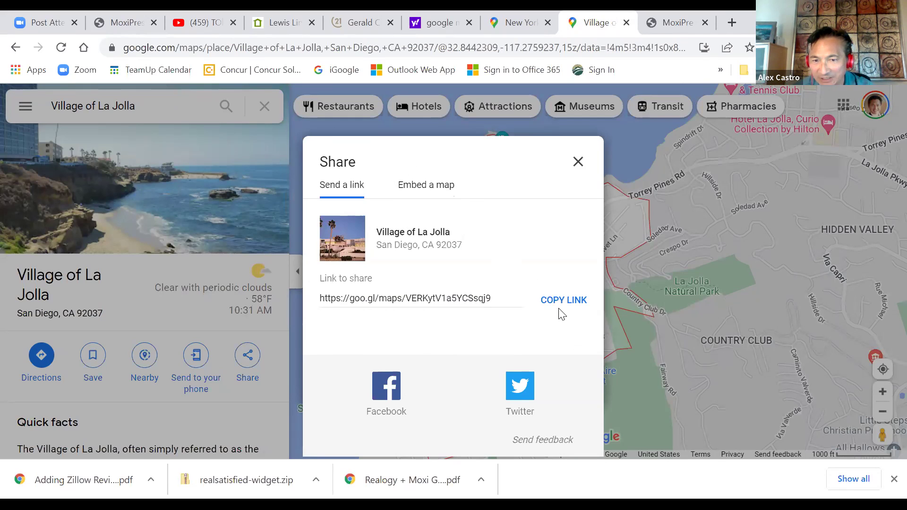
{"action": "left_click", "coordinate": [424, 184]}
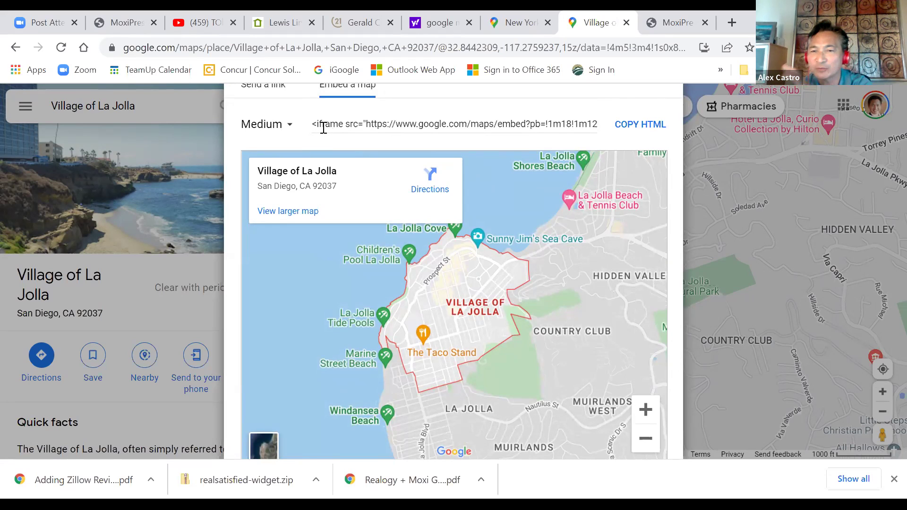
{"action": "left_click", "coordinate": [628, 131]}
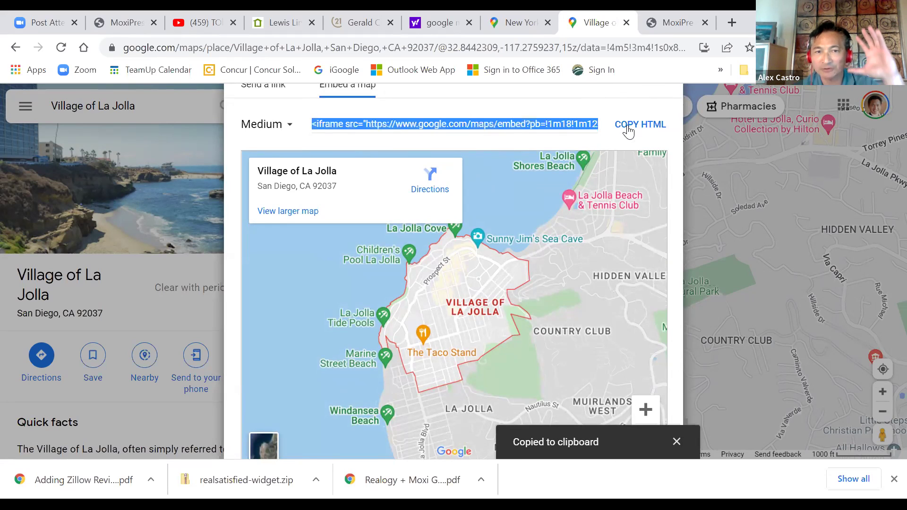
{"action": "left_click", "coordinate": [122, 22]}
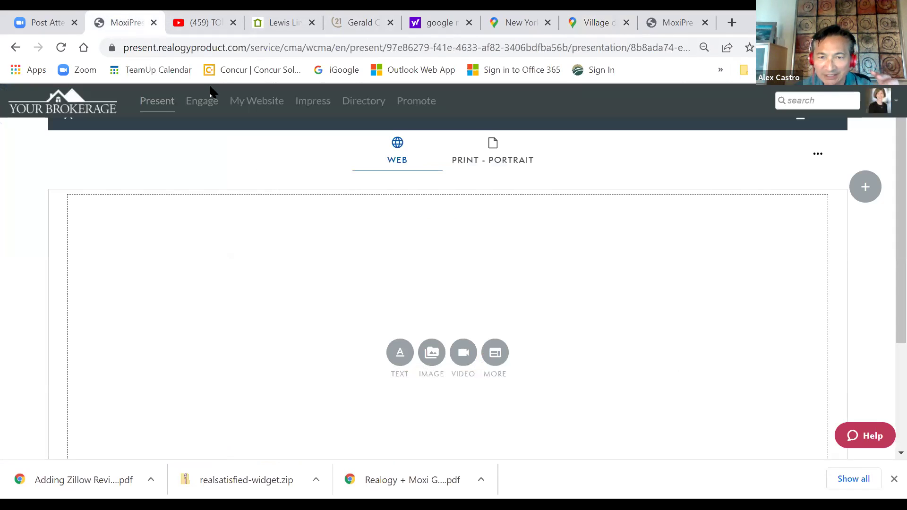
Step: Add a new embeddable content block to the page
{"action": "left_click", "coordinate": [496, 359]}
{"action": "left_click", "coordinate": [496, 360]}
{"action": "left_click", "coordinate": [496, 359]}
{"action": "left_click", "coordinate": [496, 359]}
{"action": "left_click", "coordinate": [497, 359]}
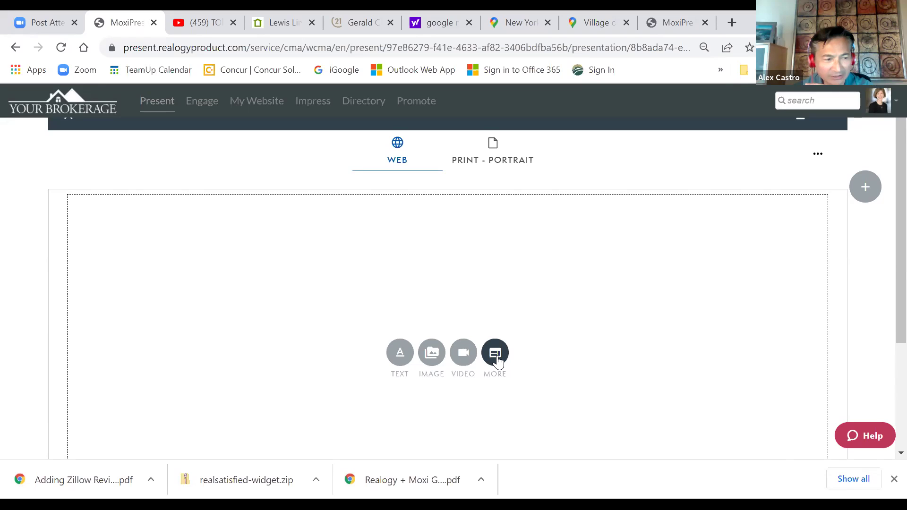
{"action": "left_click", "coordinate": [496, 359]}
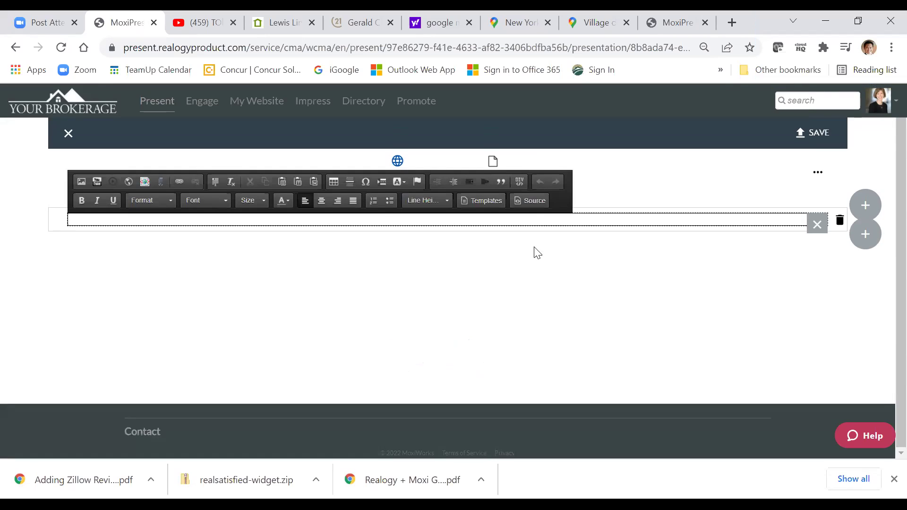
Step: Paste the La Jolla map iframe code into the block's HTML source and apply it
{"action": "left_click", "coordinate": [533, 206]}
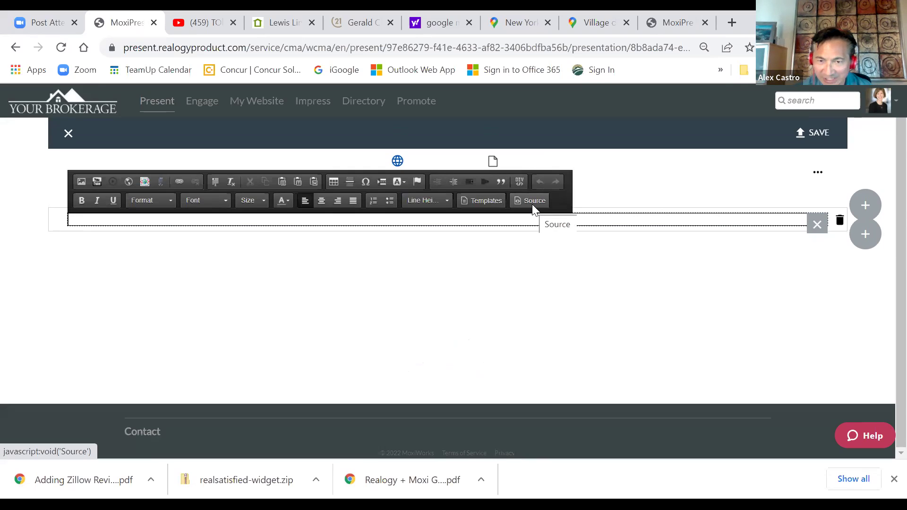
{"action": "left_click", "coordinate": [532, 203]}
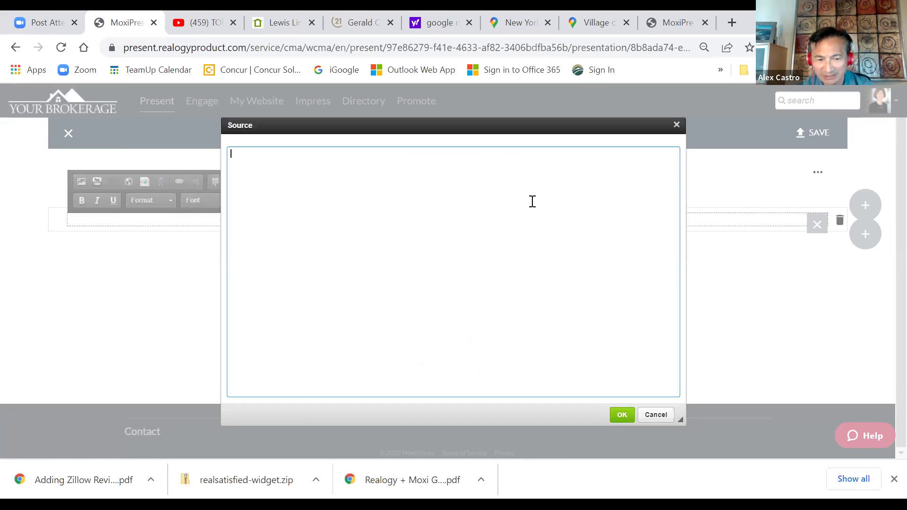
{"action": "key", "text": "ctrl+v"}
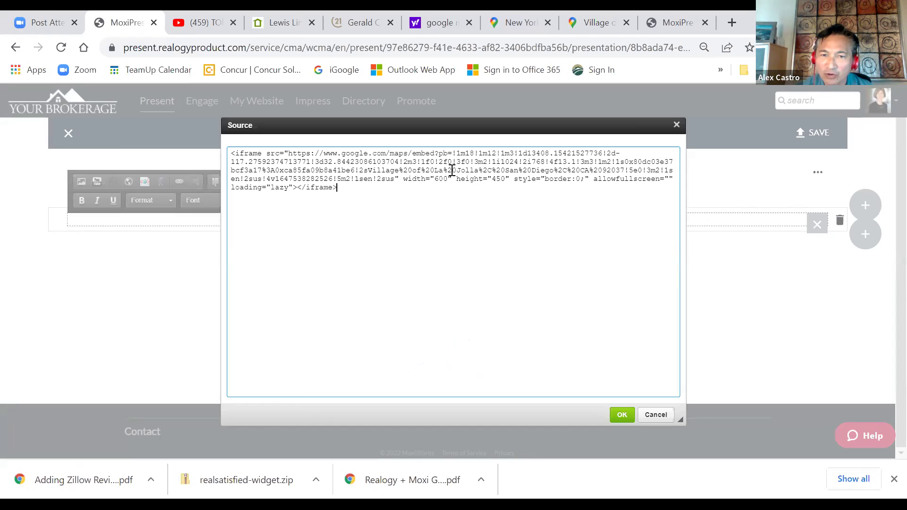
{"action": "left_click_drag", "start_coordinate": [452, 170], "coordinate": [490, 179]}
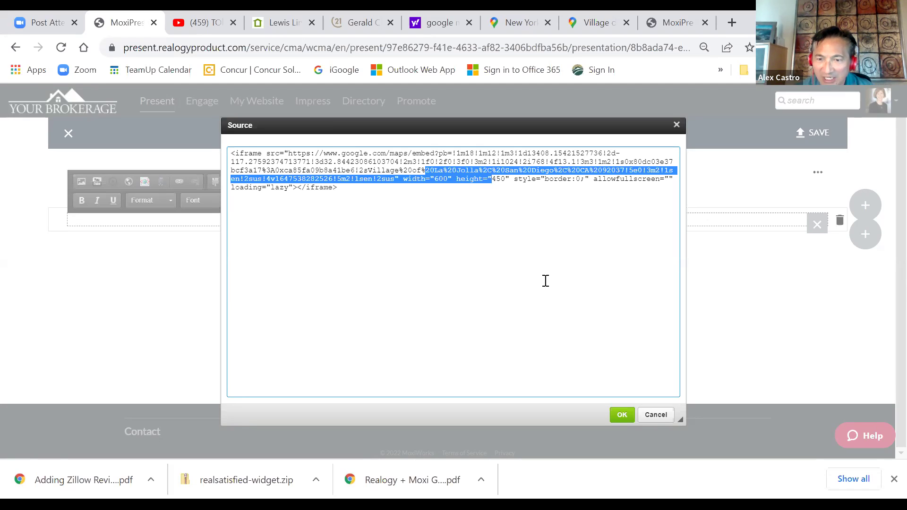
{"action": "left_click", "coordinate": [622, 419]}
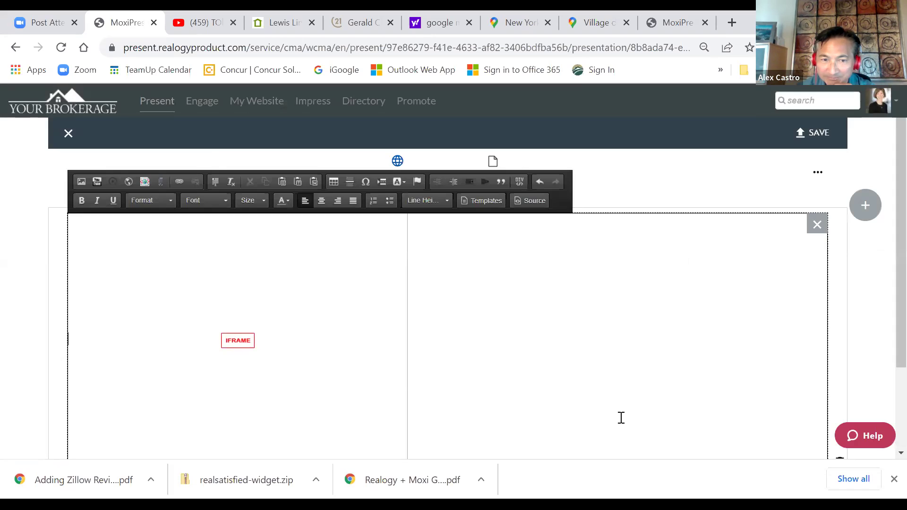
Step: Check the print-portrait version, then return to the web version showing the live La Jolla map
{"action": "left_click", "coordinate": [247, 346]}
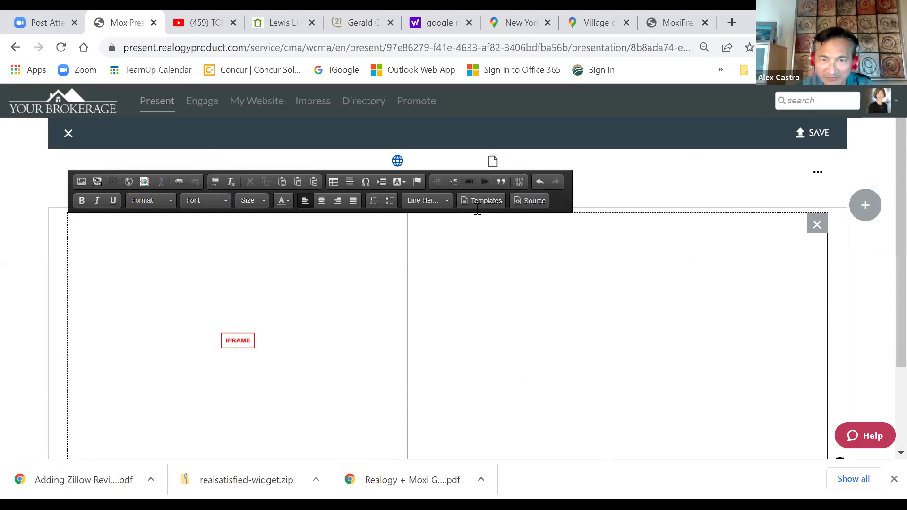
{"action": "left_click", "coordinate": [493, 162]}
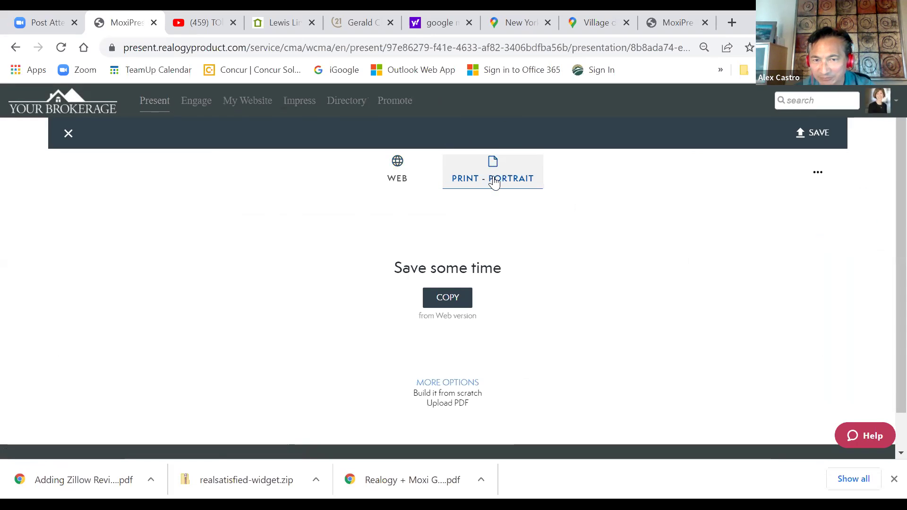
{"action": "left_click", "coordinate": [495, 183]}
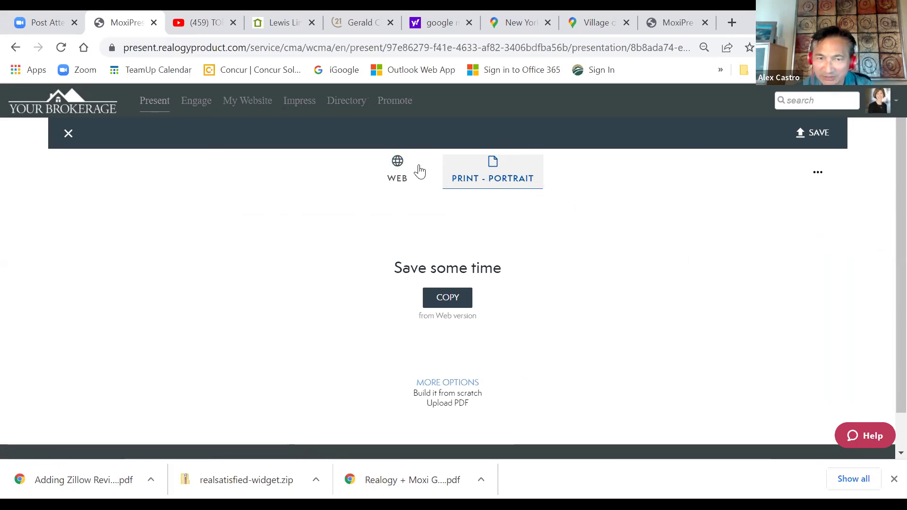
{"action": "left_click", "coordinate": [400, 167]}
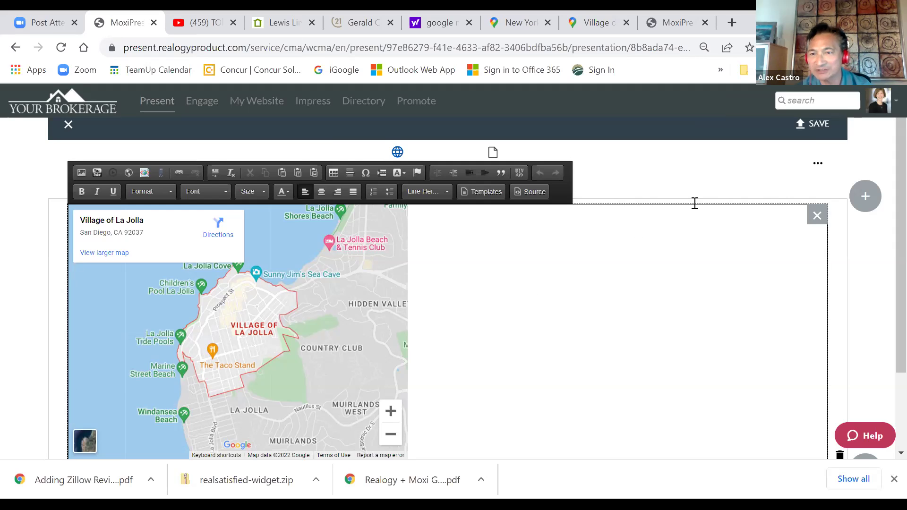
Step: Name the page 'Map of La Jolla CA', give it description 'Demo', and save
{"action": "left_click", "coordinate": [811, 127]}
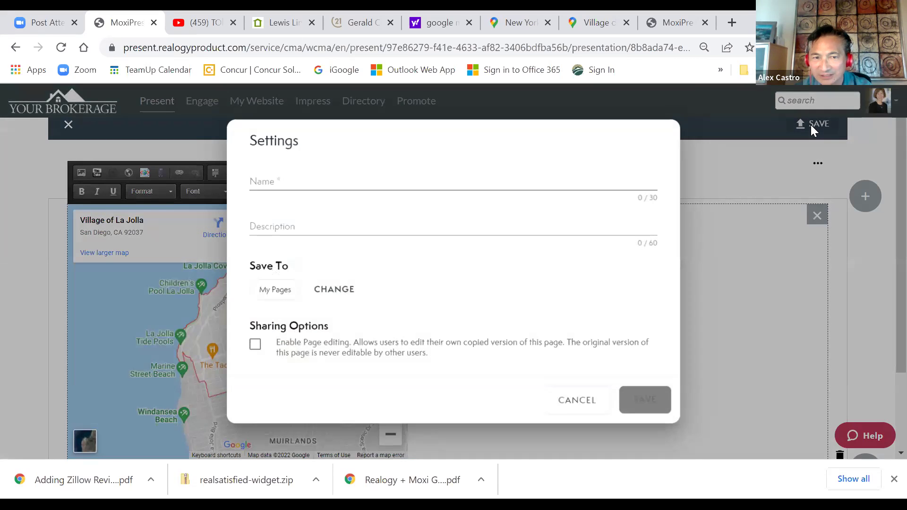
{"action": "type", "text": "M"}
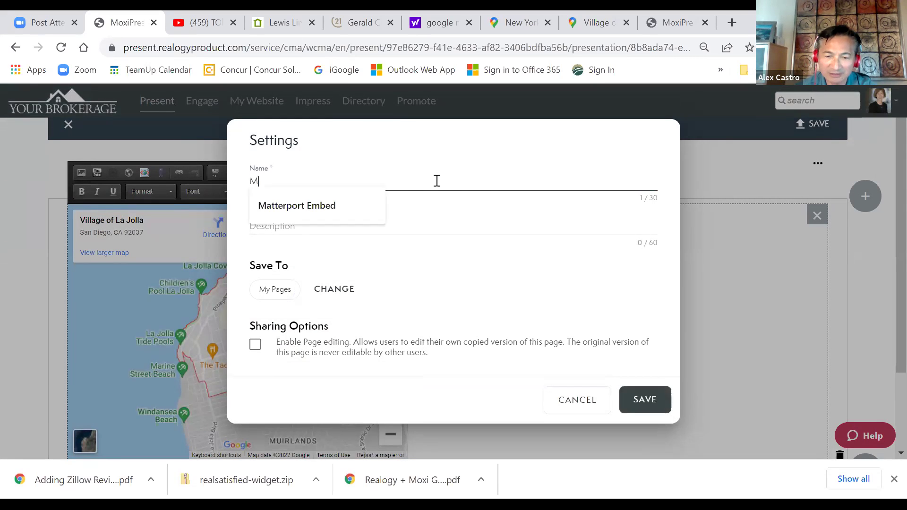
{"action": "type", "text": "ap of KL"}
{"action": "key", "text": "BackSpace"}
{"action": "key", "text": "BackSpace"}
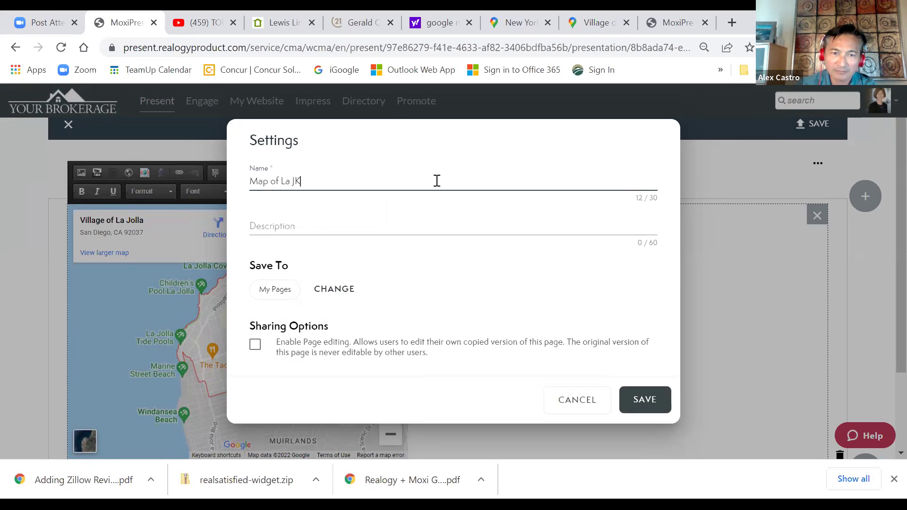
{"action": "type", "text": "La Jolla Ca"}
{"action": "key", "text": "BackSpace"}
{"action": "type", "text": "A"}
{"action": "left_click", "coordinate": [377, 226]}
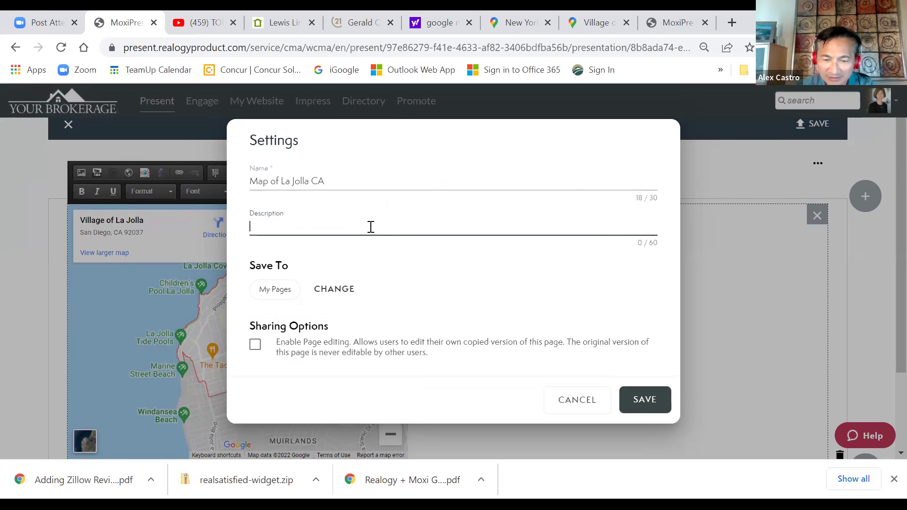
{"action": "type", "text": "Demo"}
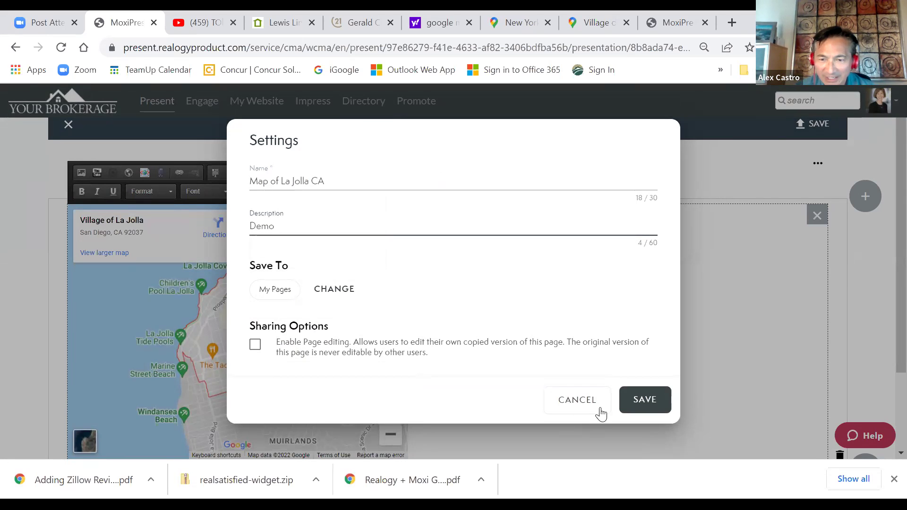
{"action": "left_click", "coordinate": [646, 405]}
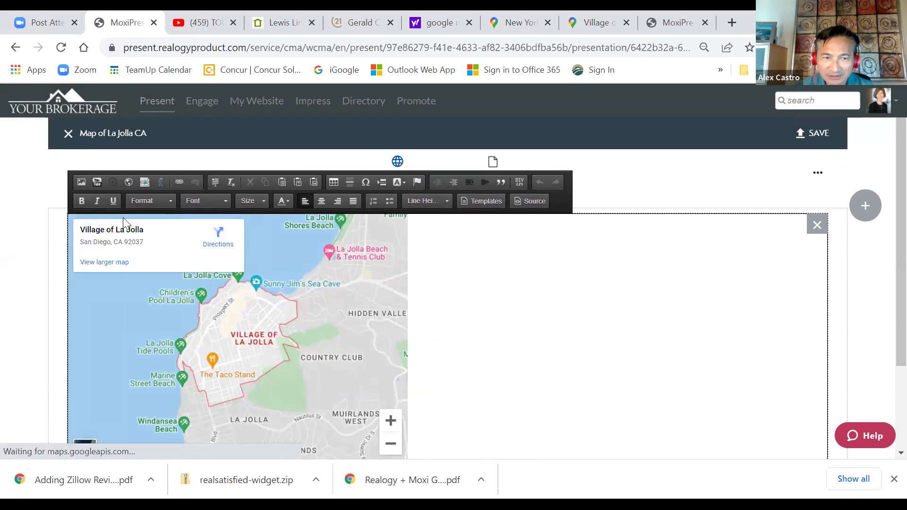
Step: Close the editor and preview the Map of La Jolla CA page from the Pages list
{"action": "left_click", "coordinate": [69, 135]}
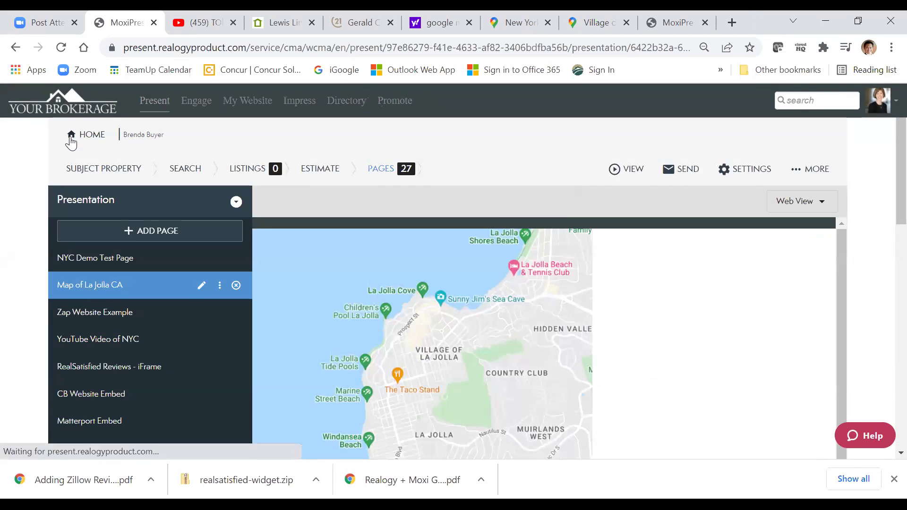
{"action": "left_click", "coordinate": [98, 289]}
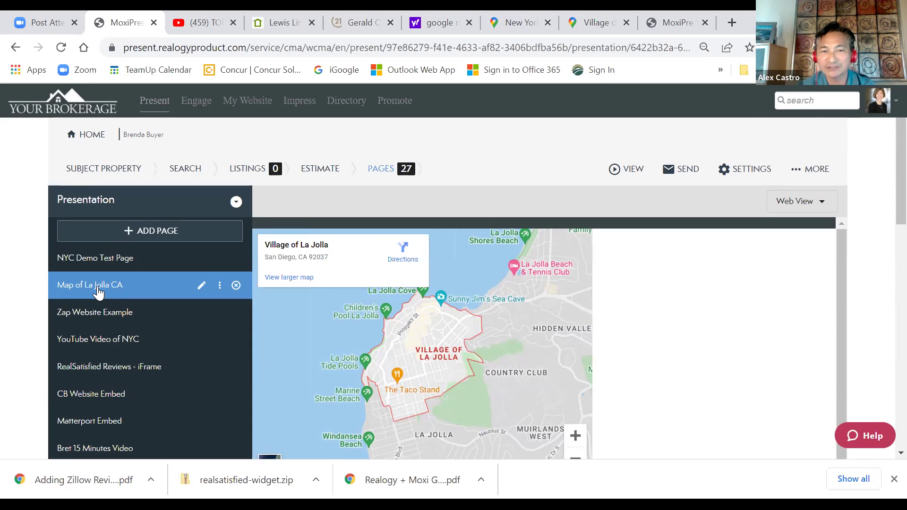
{"action": "left_click", "coordinate": [391, 176]}
{"action": "left_click", "coordinate": [392, 176]}
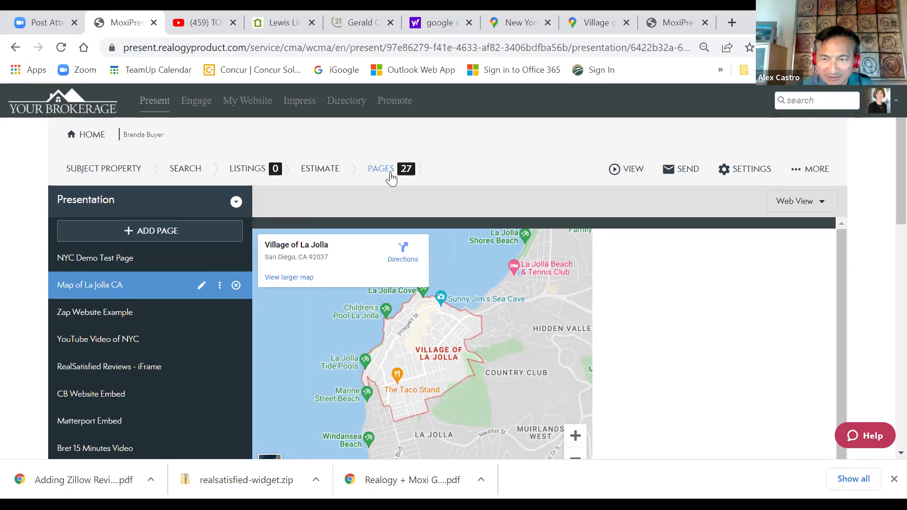
{"action": "scroll", "coordinate": [883, 172], "scroll_direction": "down", "scroll_amount": 3}
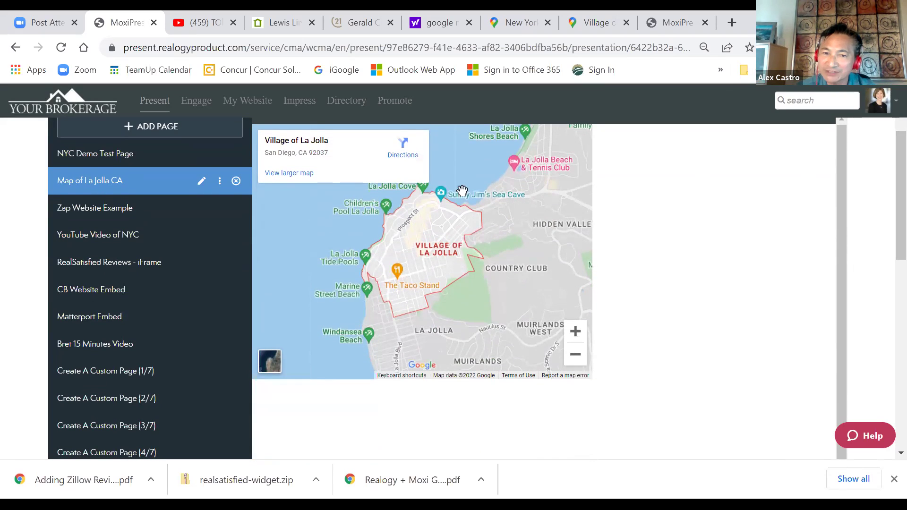
Step: Switch the embedded map to satellite imagery and zoom in five levels to street level
{"action": "left_click", "coordinate": [270, 363]}
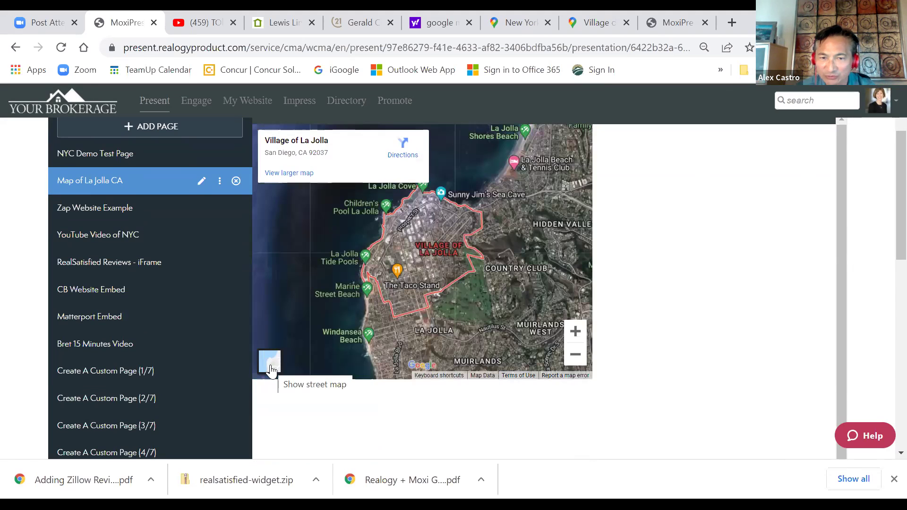
{"action": "left_click", "coordinate": [575, 332]}
{"action": "left_click", "coordinate": [575, 332]}
{"action": "left_click", "coordinate": [575, 332]}
{"action": "left_click", "coordinate": [575, 333]}
{"action": "left_click", "coordinate": [575, 333]}
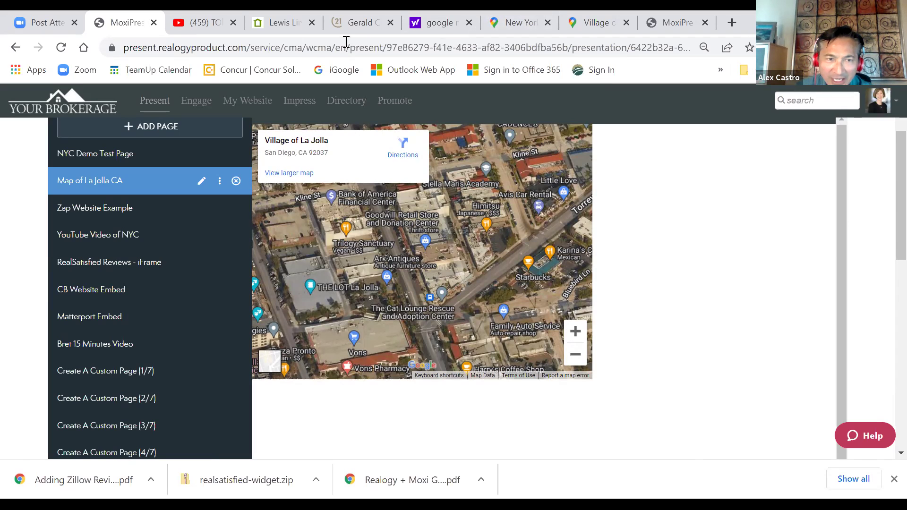
Step: Search YouTube for 'new york city attractions' and open the TOP 10 Things to do in NEW YORK CITY video
{"action": "left_click", "coordinate": [205, 23]}
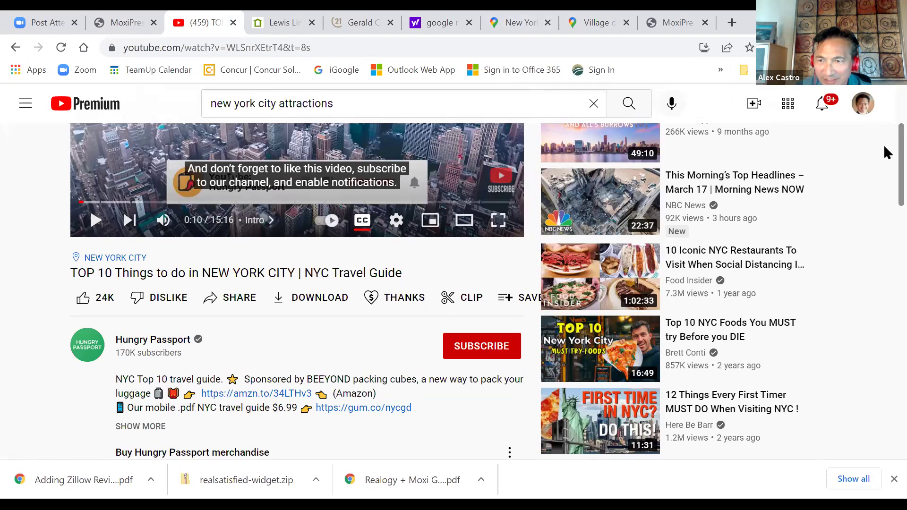
{"action": "scroll", "coordinate": [884, 137], "scroll_direction": "up", "scroll_amount": 3}
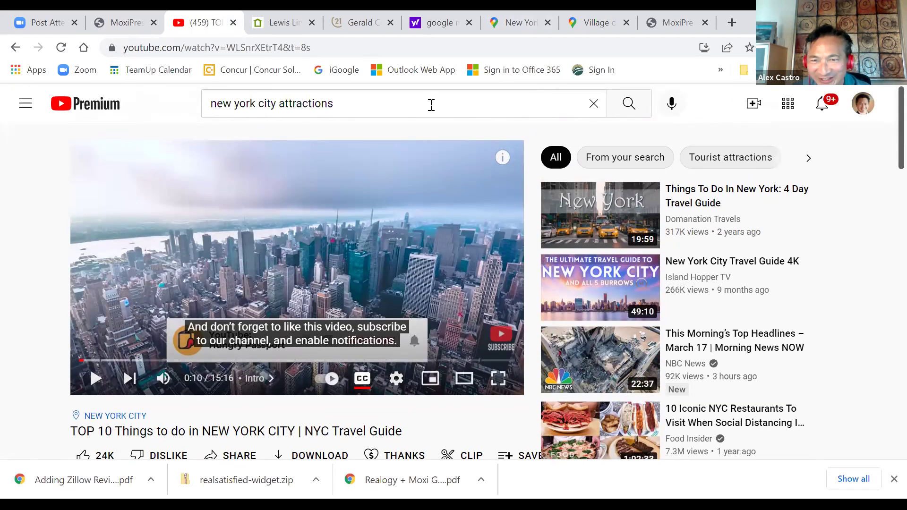
{"action": "left_click_drag", "start_coordinate": [355, 103], "coordinate": [274, 108]}
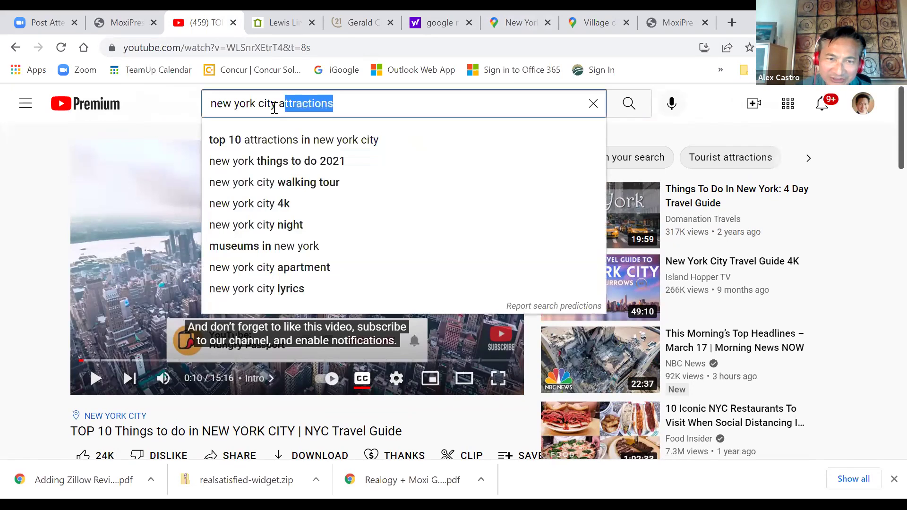
{"action": "left_click", "coordinate": [629, 104]}
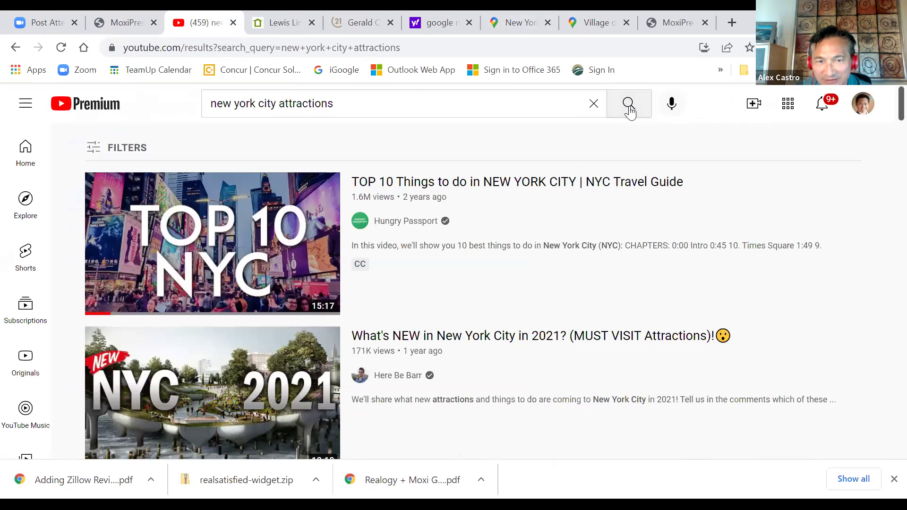
{"action": "mouse_move", "coordinate": [254, 231]}
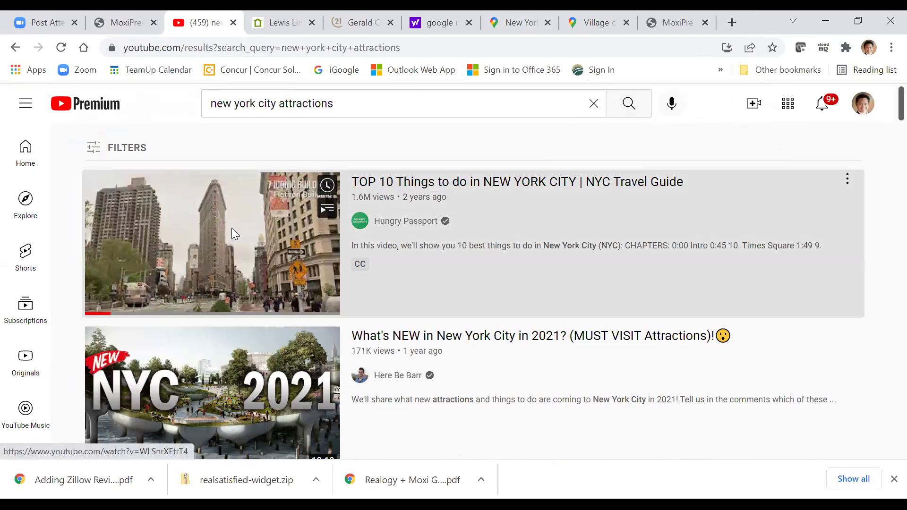
{"action": "left_click", "coordinate": [232, 228]}
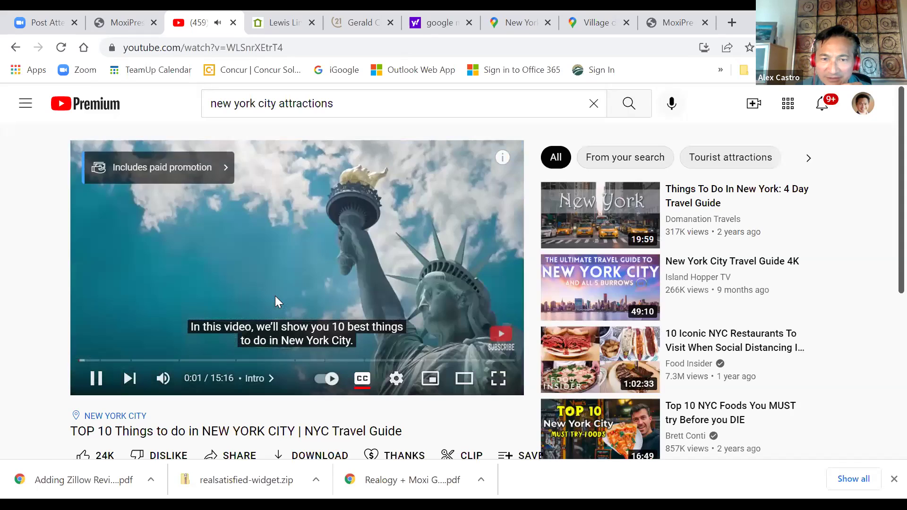
Step: Pause the video near its start, select its URL, and bring up its Share dialog
{"action": "left_click", "coordinate": [96, 377]}
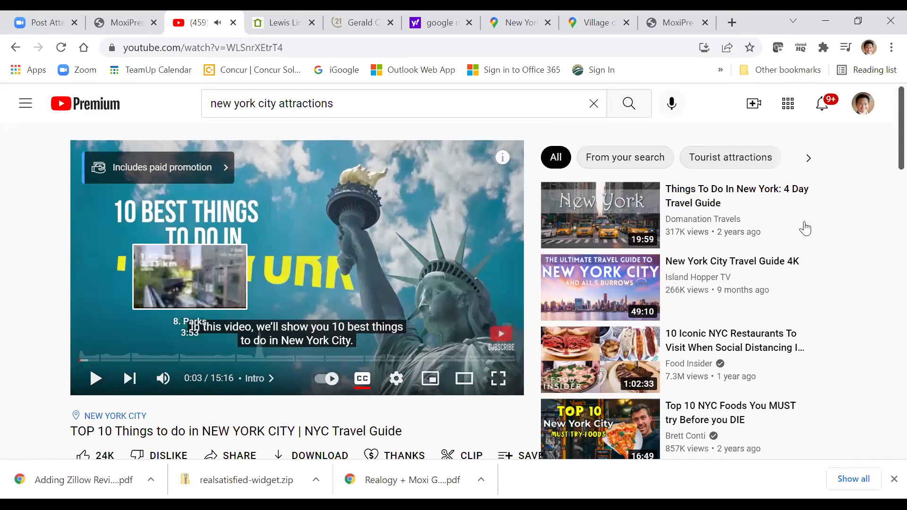
{"action": "scroll", "coordinate": [883, 172], "scroll_direction": "down", "scroll_amount": 2}
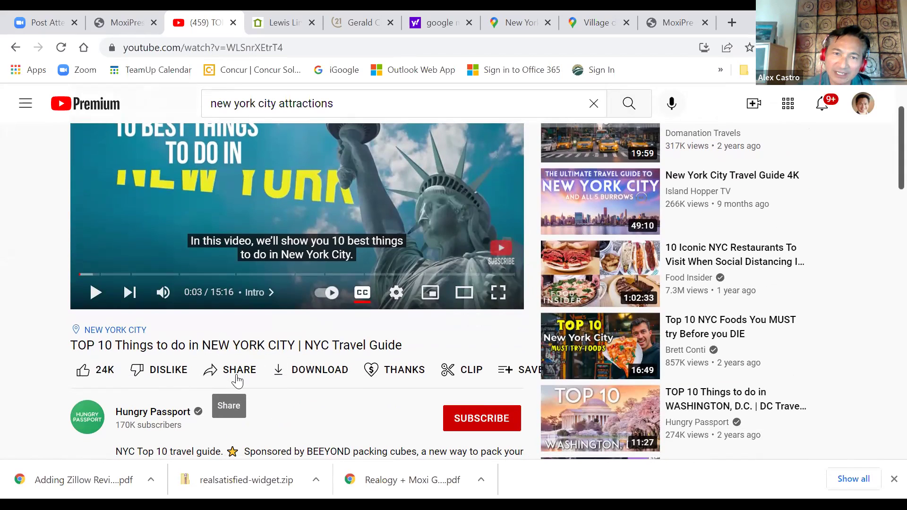
{"action": "left_click", "coordinate": [245, 46]}
{"action": "left_click_drag", "start_coordinate": [282, 47], "coordinate": [112, 46]}
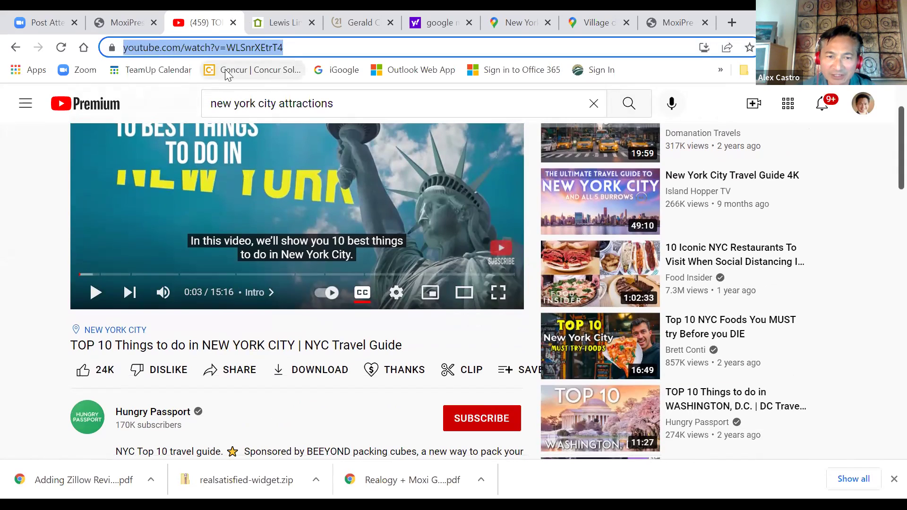
{"action": "left_click", "coordinate": [242, 370]}
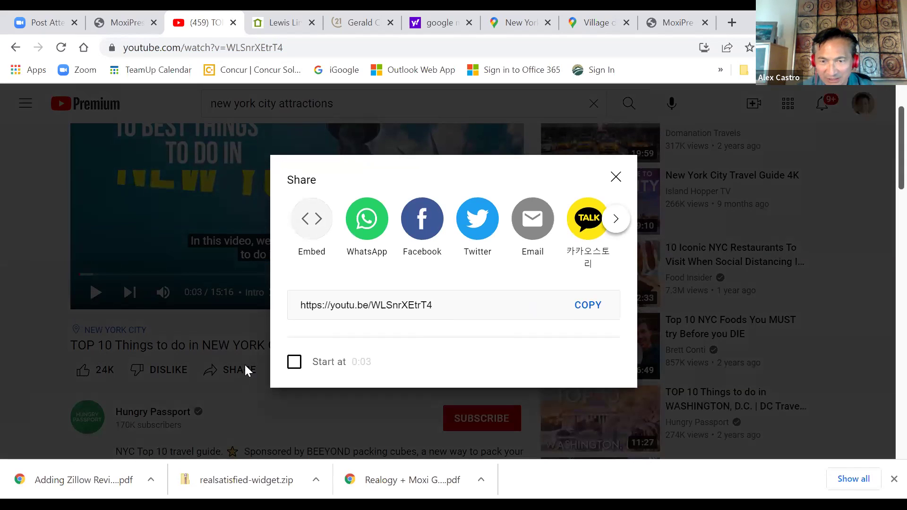
Step: Copy the full iframe embed code for the TOP 10 Things to do in NEW YORK CITY video
{"action": "left_click", "coordinate": [441, 302]}
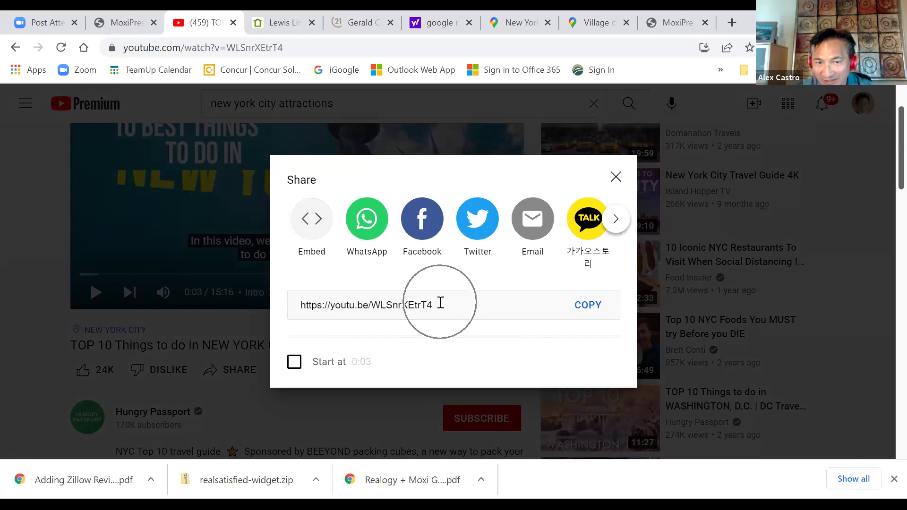
{"action": "left_click", "coordinate": [316, 227]}
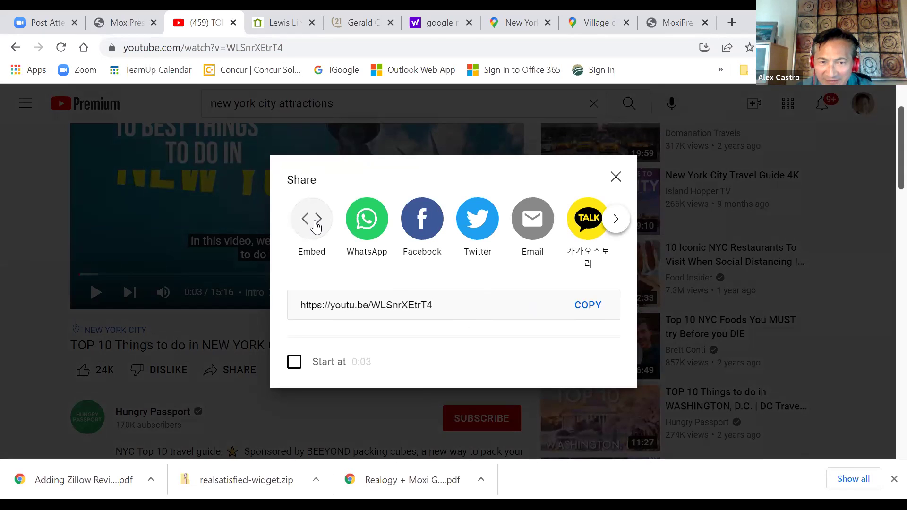
{"action": "left_click", "coordinate": [316, 226]}
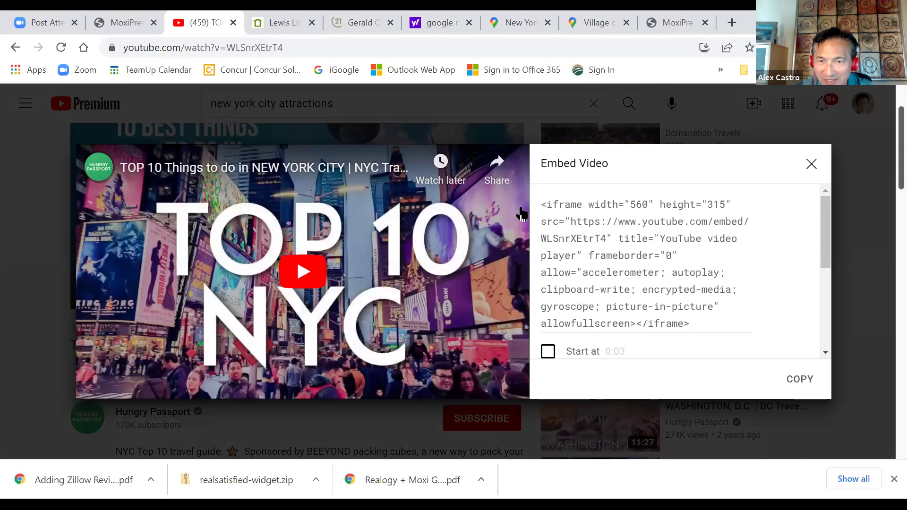
{"action": "left_click_drag", "start_coordinate": [549, 206], "coordinate": [580, 228]}
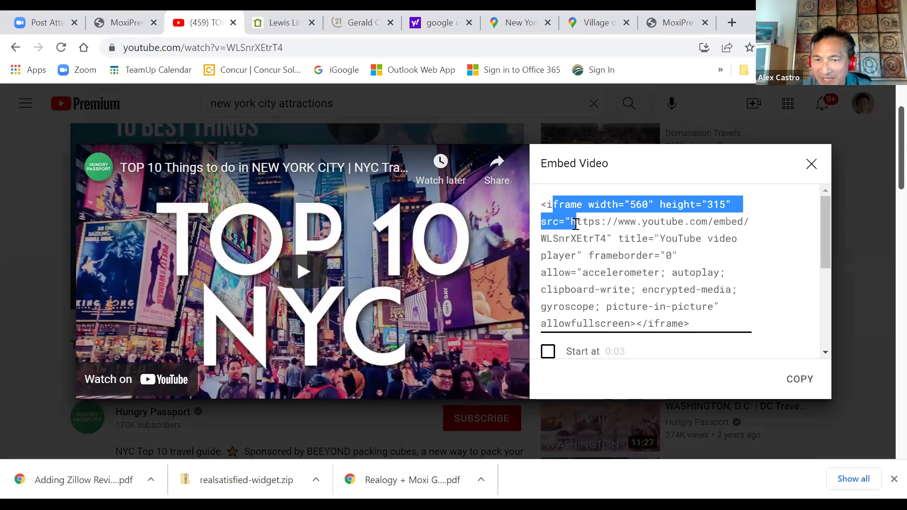
{"action": "left_click", "coordinate": [573, 223]}
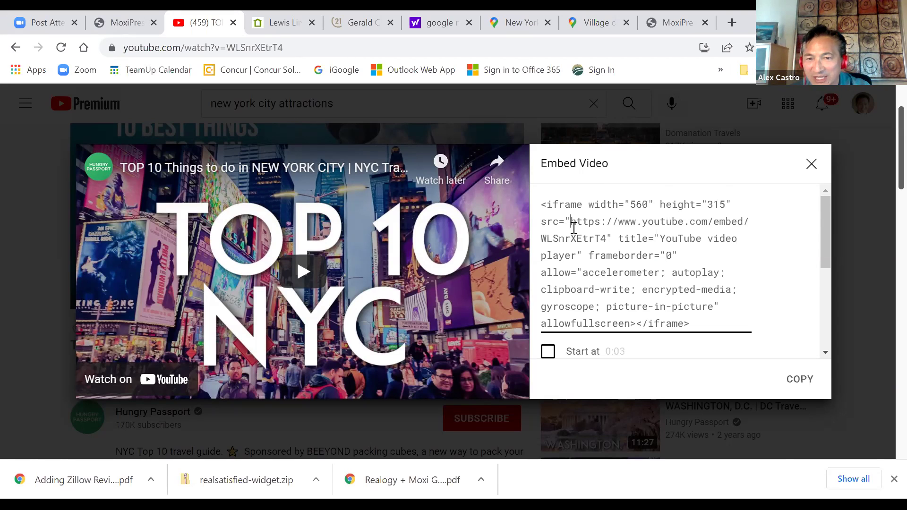
{"action": "left_click_drag", "start_coordinate": [573, 226], "coordinate": [607, 237]}
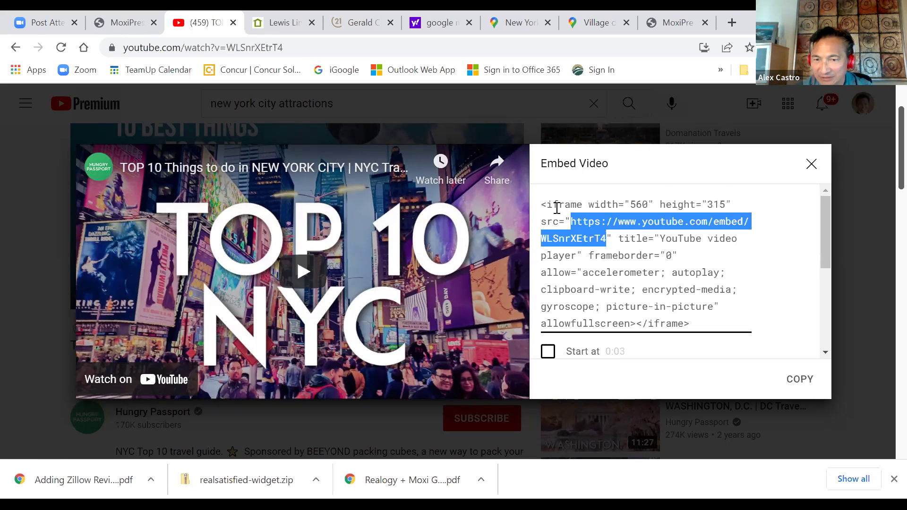
{"action": "left_click_drag", "start_coordinate": [572, 221], "coordinate": [591, 234]}
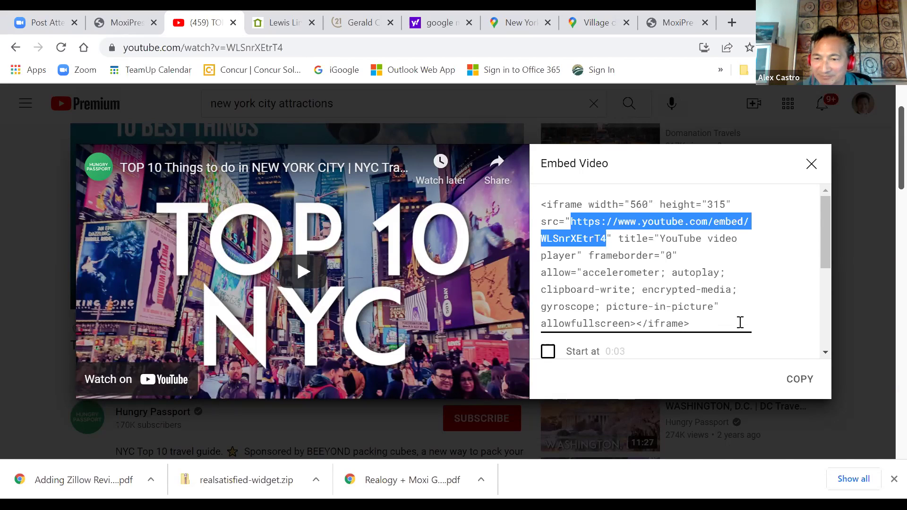
{"action": "left_click_drag", "start_coordinate": [822, 265], "coordinate": [825, 268]}
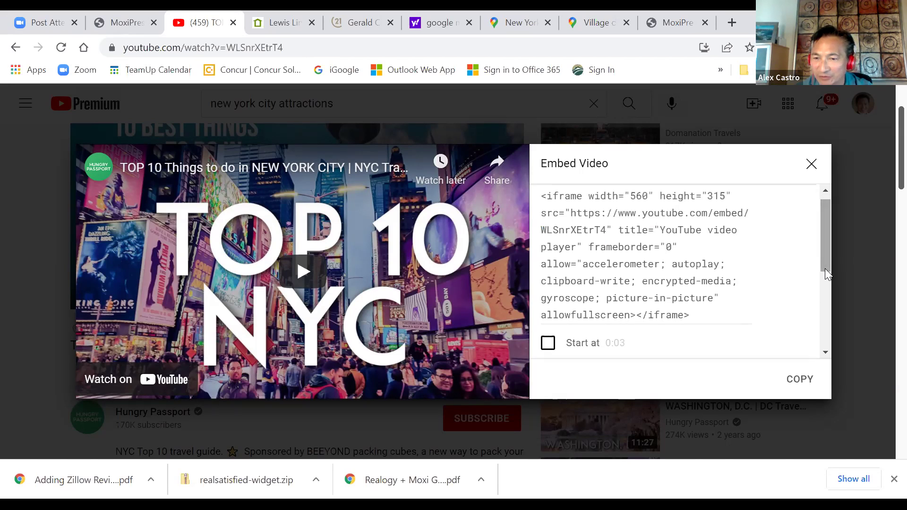
{"action": "left_click", "coordinate": [799, 379]}
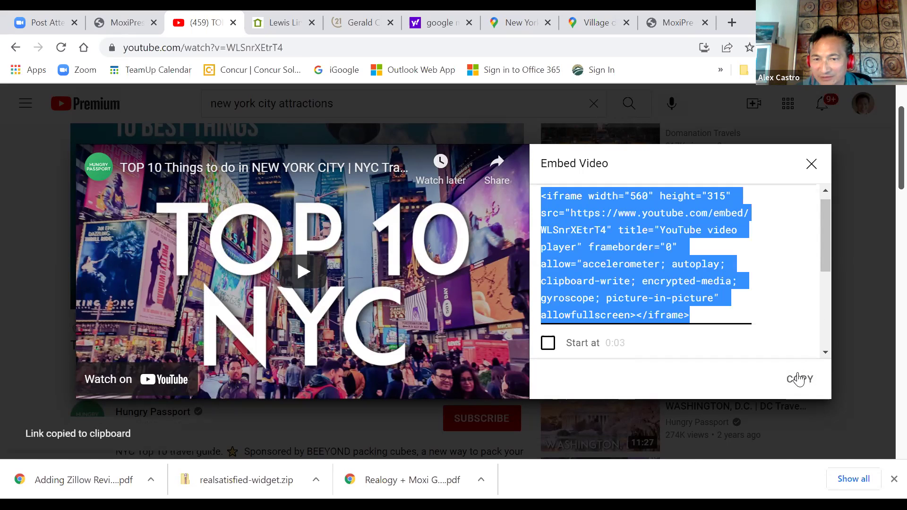
{"action": "left_click", "coordinate": [809, 164]}
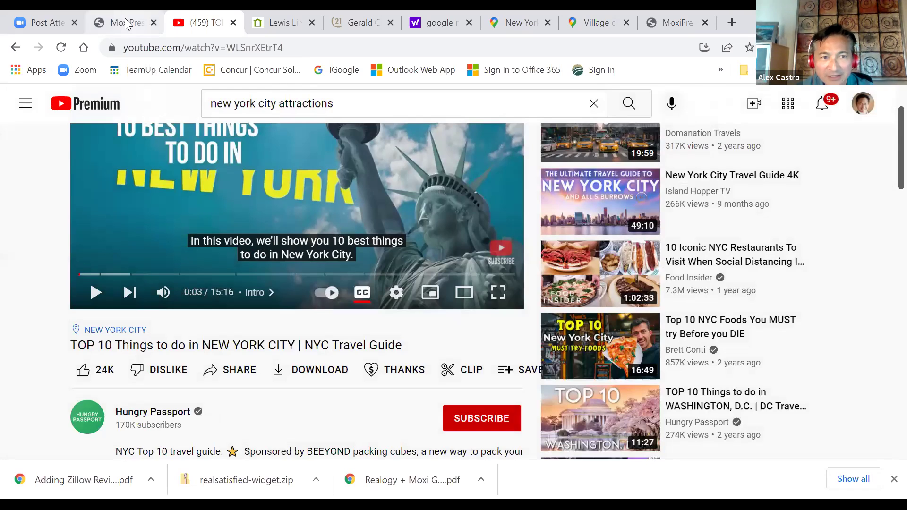
Step: Add a new Build Page to the presentation using the single full-width panel layout
{"action": "left_click", "coordinate": [126, 24]}
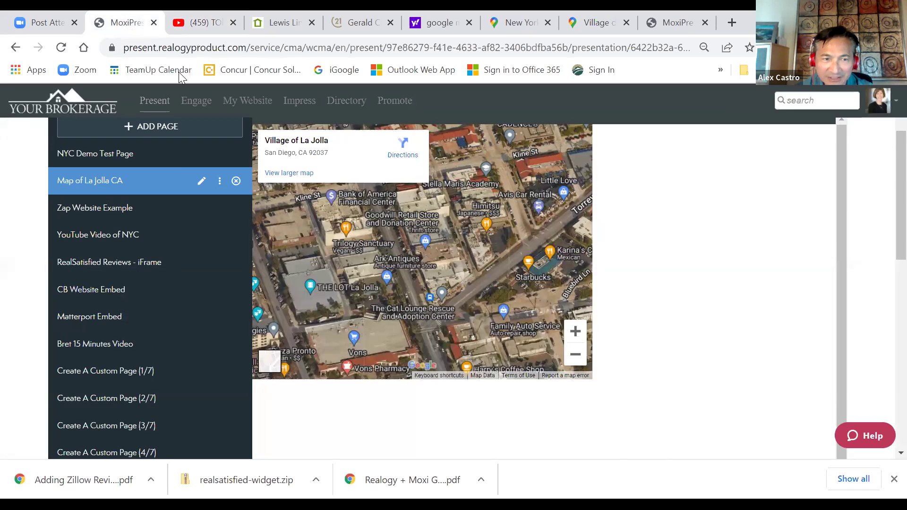
{"action": "left_click", "coordinate": [156, 129]}
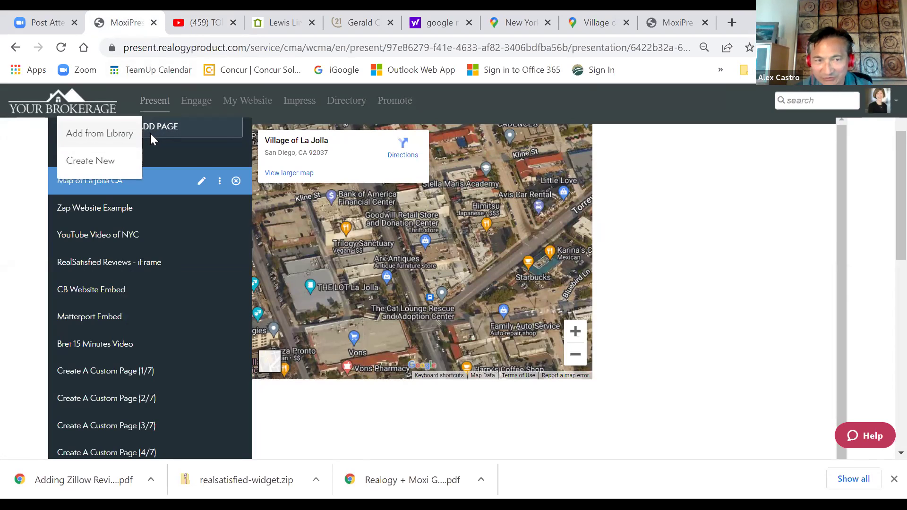
{"action": "left_click", "coordinate": [91, 161]}
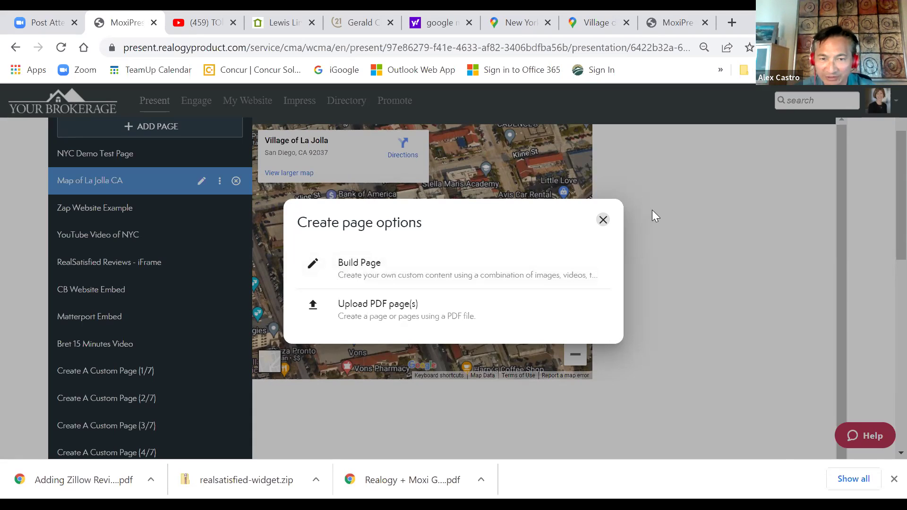
{"action": "left_click", "coordinate": [385, 273]}
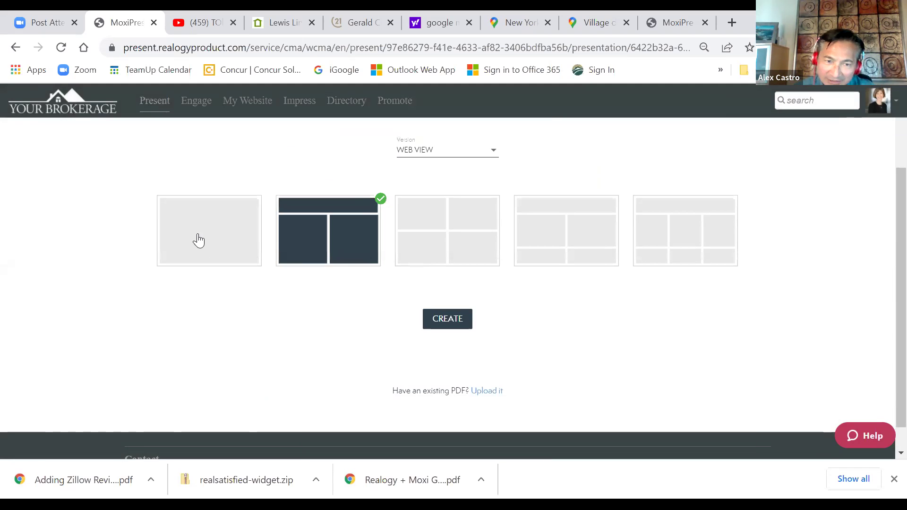
{"action": "left_click", "coordinate": [199, 240]}
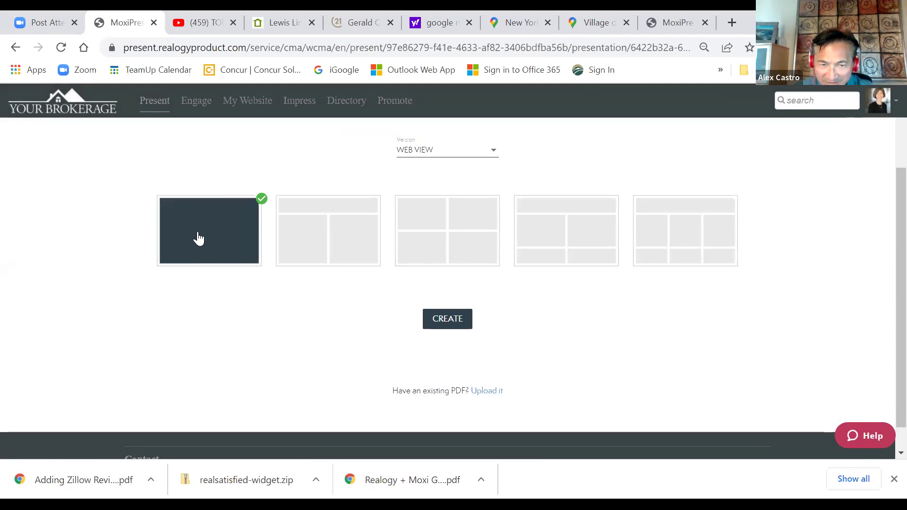
Step: Create the page and paste the NYC video's iframe embed code into a new HTML block's source
{"action": "left_click", "coordinate": [444, 323]}
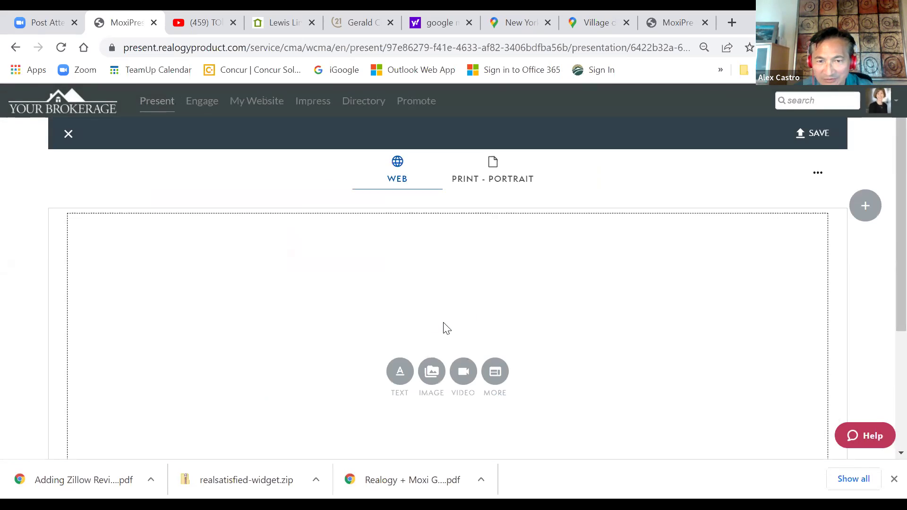
{"action": "left_click", "coordinate": [494, 376]}
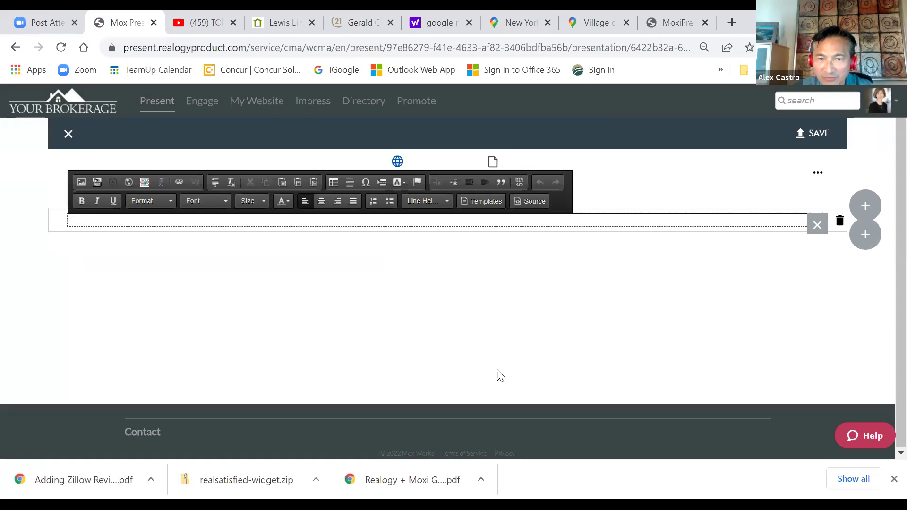
{"action": "left_click", "coordinate": [539, 201]}
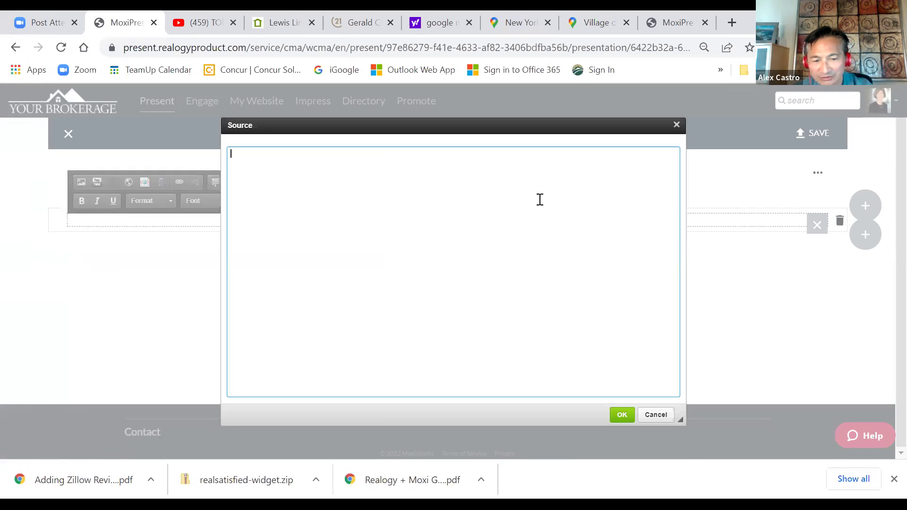
{"action": "type", "text": "<iframe width=\"560\" height=\"315\" src=\"https://www.youtube.com/embed/WLSnrXEtrT4\" title=\"YouTube video player\" frameborder=\"0\" allow=\"accelerometer; autoplay; clipboard-write; encrypted-media; gyroscope; picture-in-picture\" allowfullscreen></iframe>"}
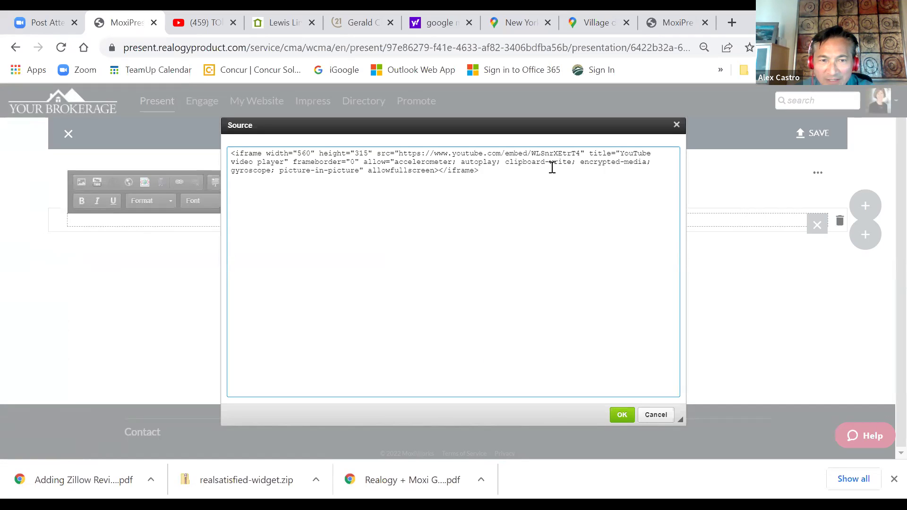
{"action": "left_click_drag", "start_coordinate": [398, 153], "coordinate": [580, 151]}
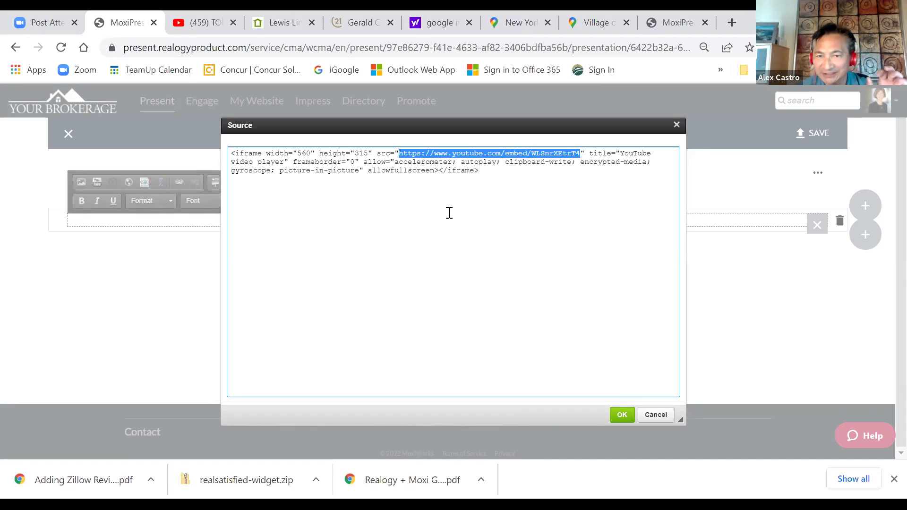
{"action": "left_click", "coordinate": [422, 155]}
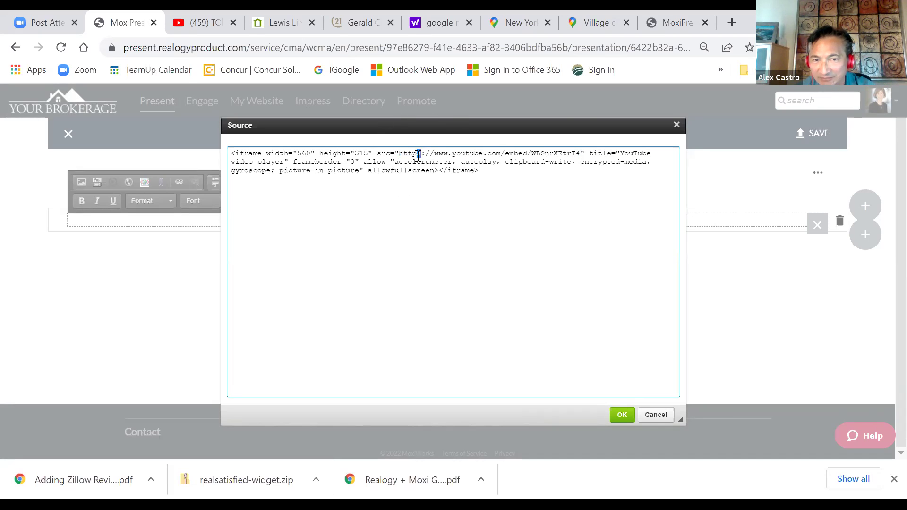
{"action": "left_click_drag", "start_coordinate": [418, 154], "coordinate": [416, 158]}
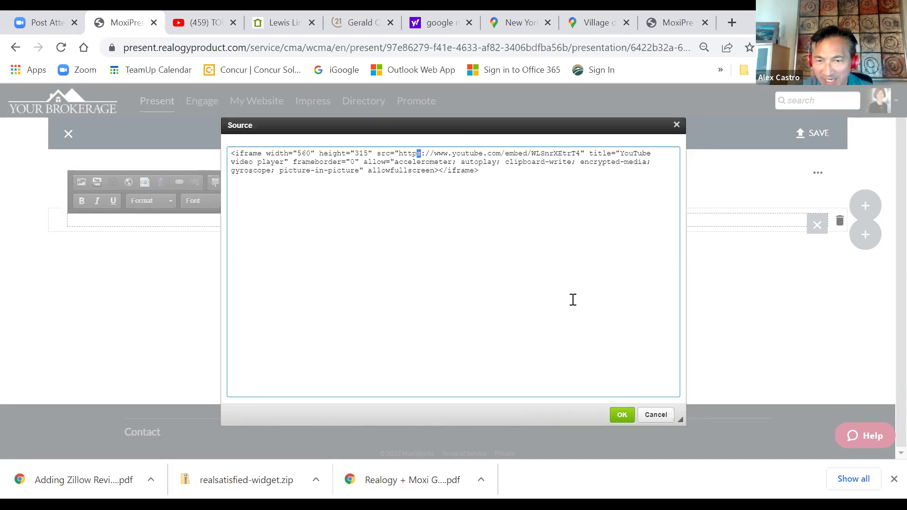
Step: Insert the embed code, center the video, and check the print portrait and web views
{"action": "left_click", "coordinate": [622, 416]}
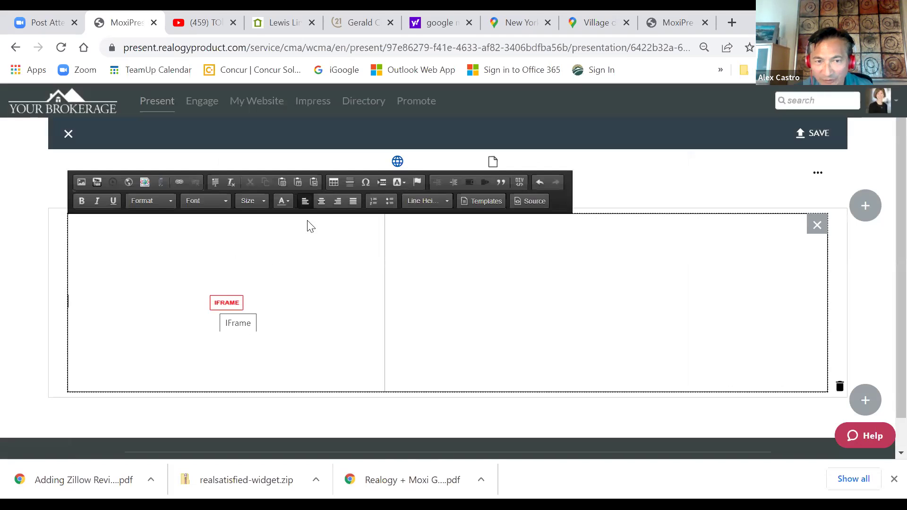
{"action": "left_click", "coordinate": [322, 202]}
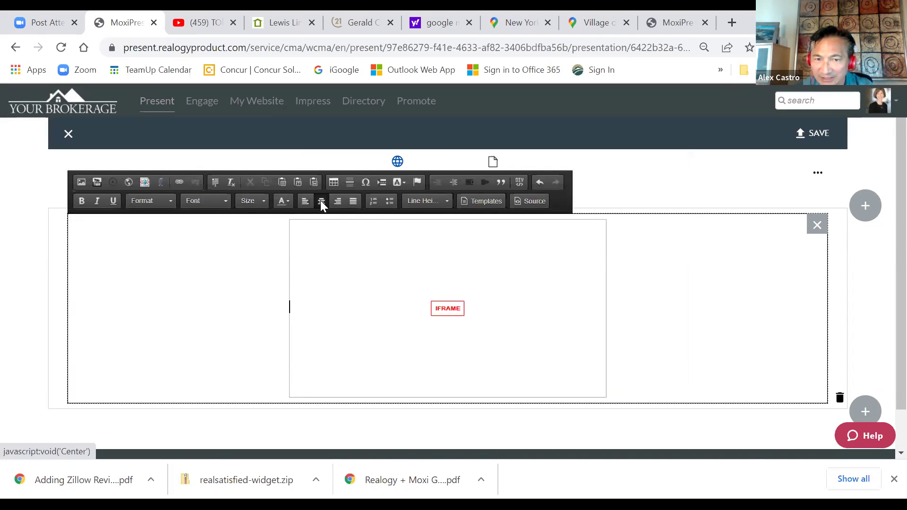
{"action": "left_click", "coordinate": [493, 164]}
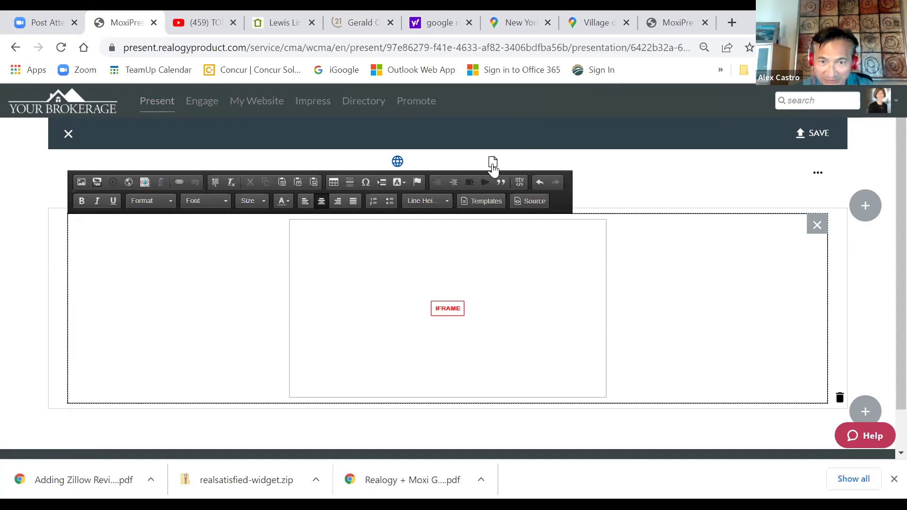
{"action": "left_click", "coordinate": [492, 165]}
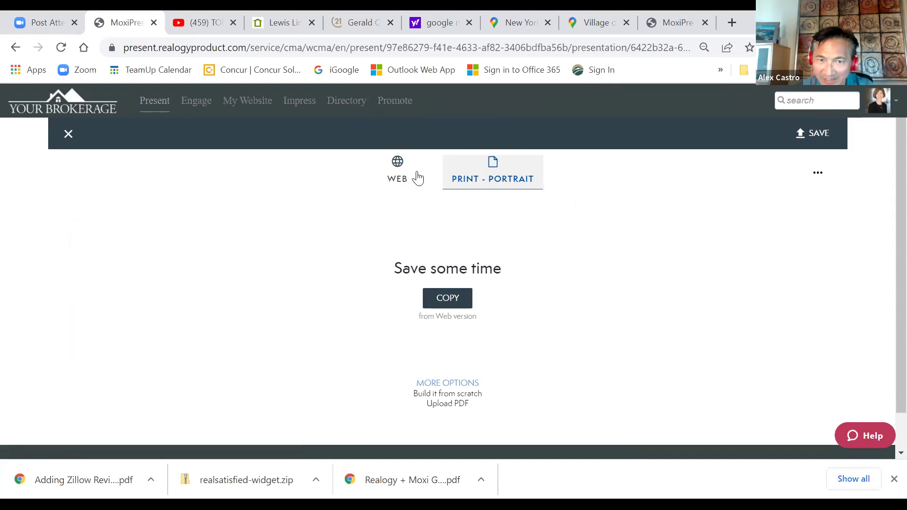
{"action": "left_click", "coordinate": [395, 163]}
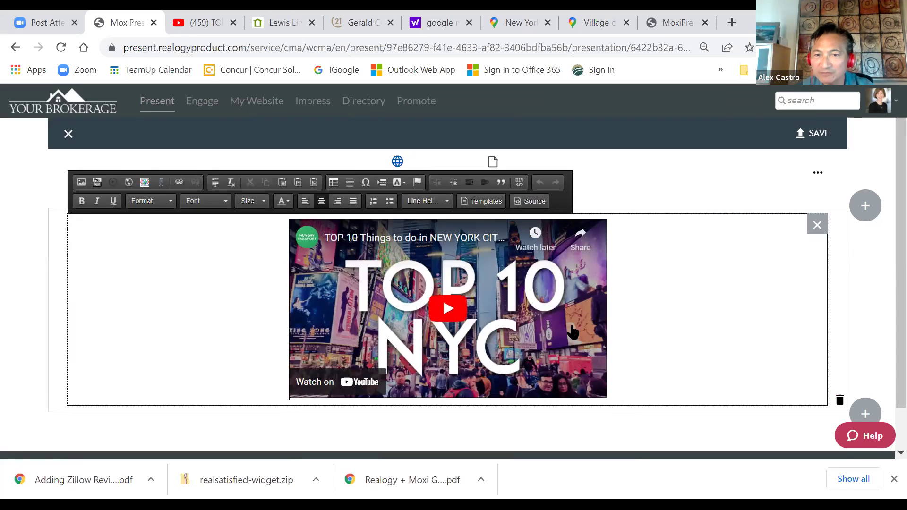
Step: Save the page as 'For my NYC Buyer' with the description 'Demo1'
{"action": "left_click", "coordinate": [809, 138]}
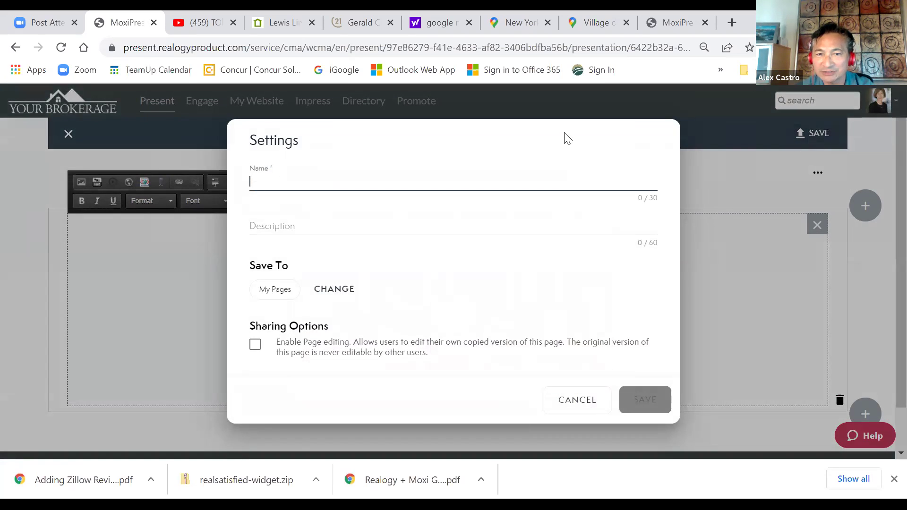
{"action": "type", "text": "For "}
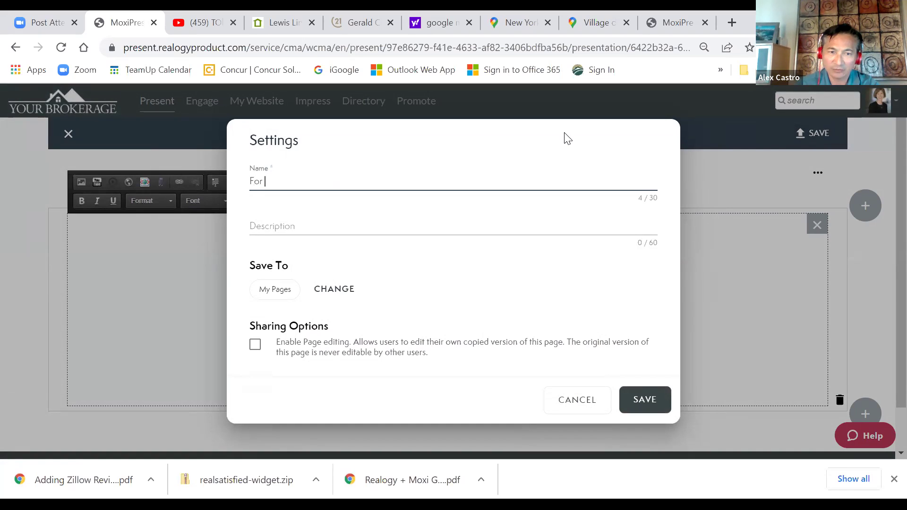
{"action": "type", "text": "my NYC "}
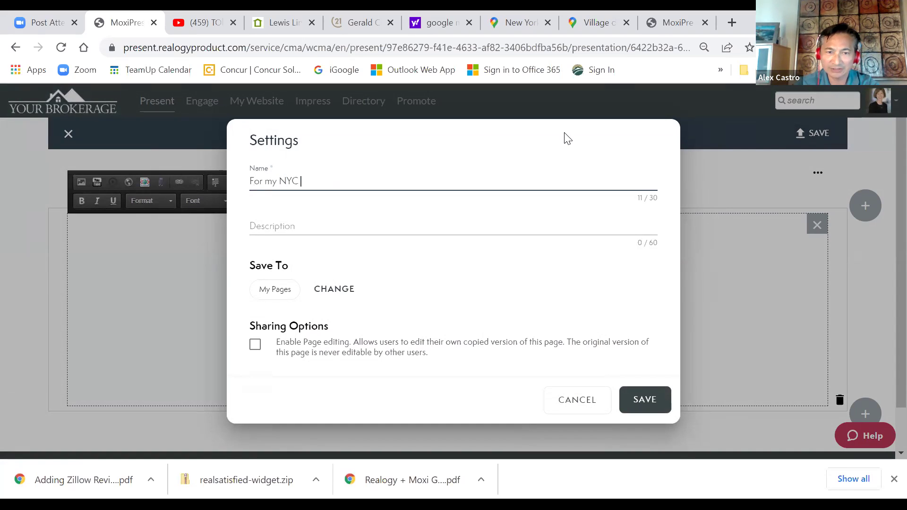
{"action": "type", "text": "Buyer"}
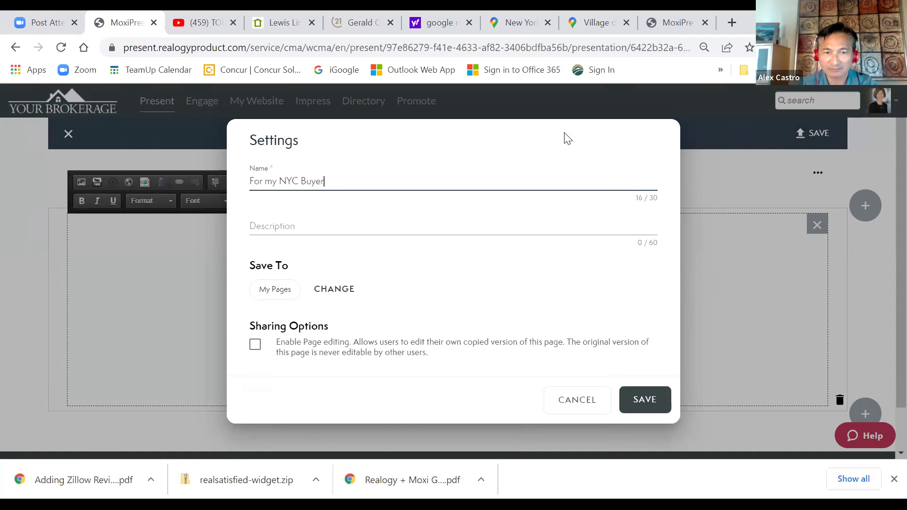
{"action": "left_click", "coordinate": [386, 226]}
{"action": "type", "text": "Demo1"}
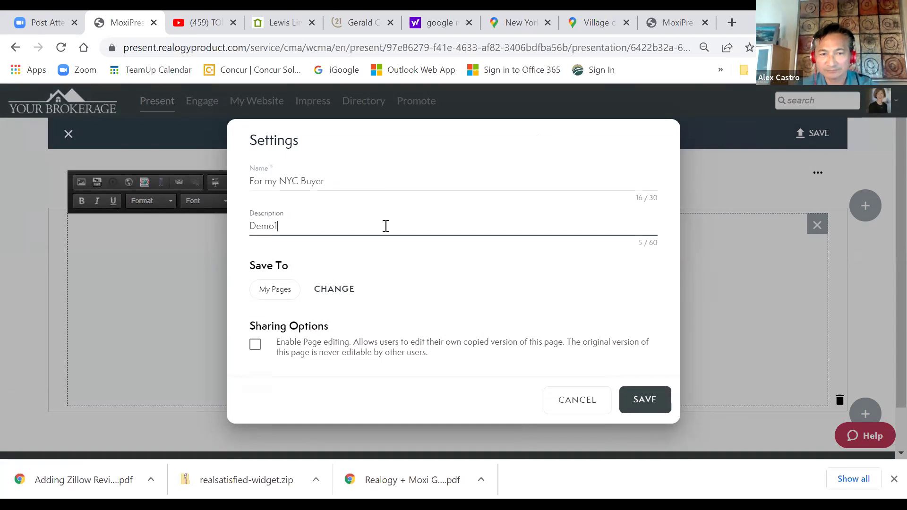
{"action": "left_click", "coordinate": [641, 400]}
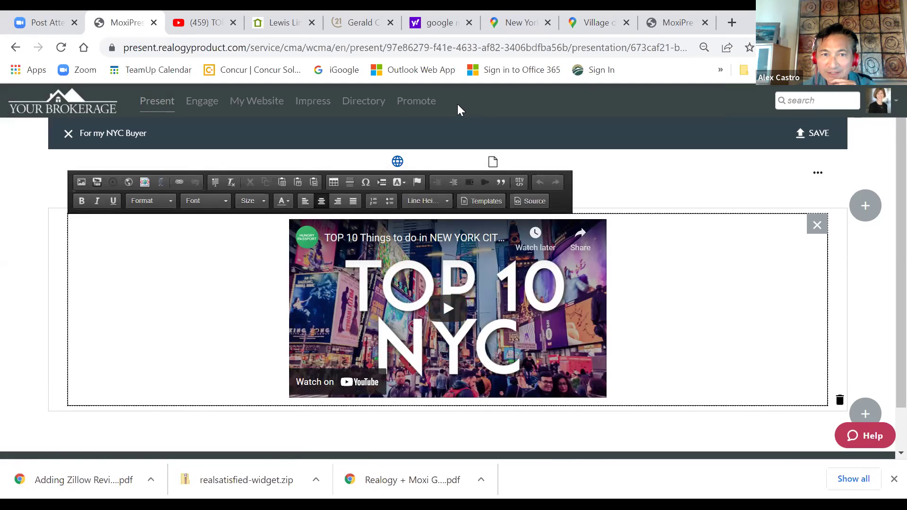
{"action": "left_click", "coordinate": [294, 26]}
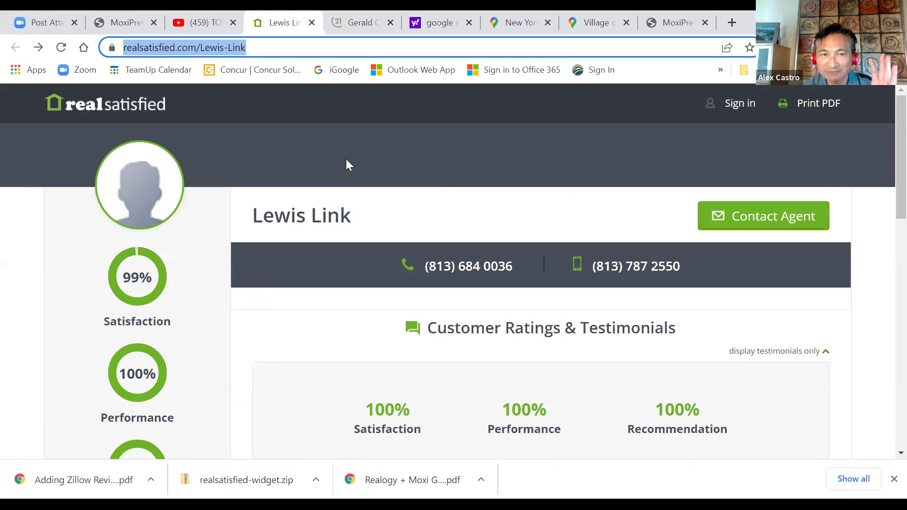
Step: Select the agent's realsatisfied.com profile URL in the address bar, then go back to MoxiPresent
{"action": "left_click", "coordinate": [254, 49]}
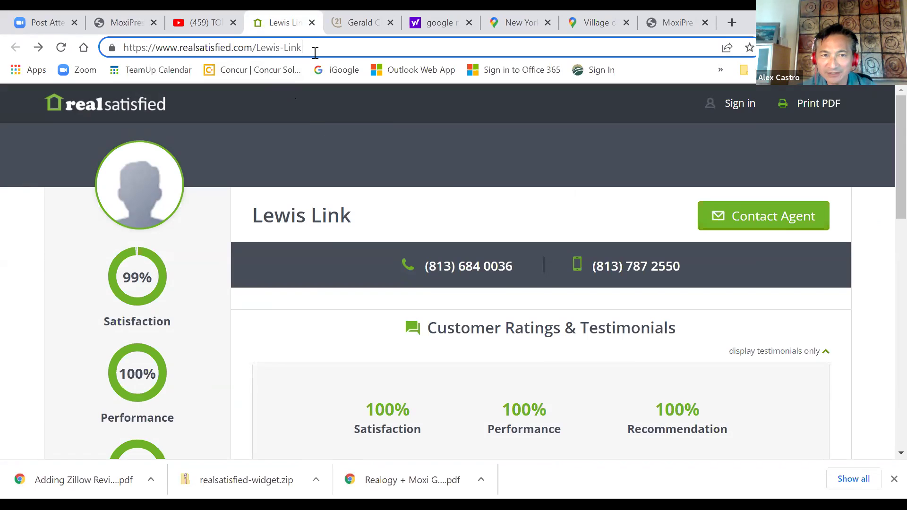
{"action": "left_click_drag", "start_coordinate": [299, 51], "coordinate": [180, 47]}
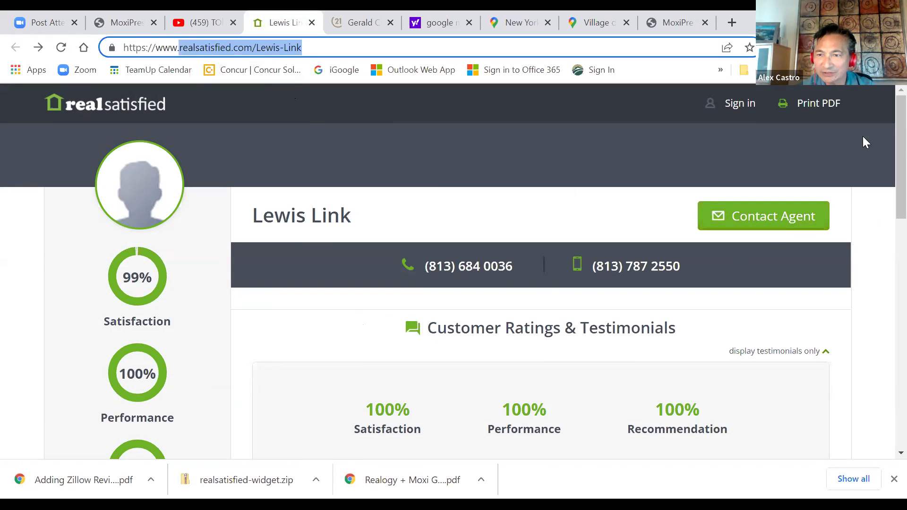
{"action": "left_click", "coordinate": [884, 138]}
{"action": "scroll", "coordinate": [884, 241], "scroll_direction": "down", "scroll_amount": 3}
{"action": "scroll", "coordinate": [884, 242], "scroll_direction": "down", "scroll_amount": 11}
{"action": "scroll", "coordinate": [884, 279], "scroll_direction": "up", "scroll_amount": 9}
{"action": "scroll", "coordinate": [883, 112], "scroll_direction": "up", "scroll_amount": 5}
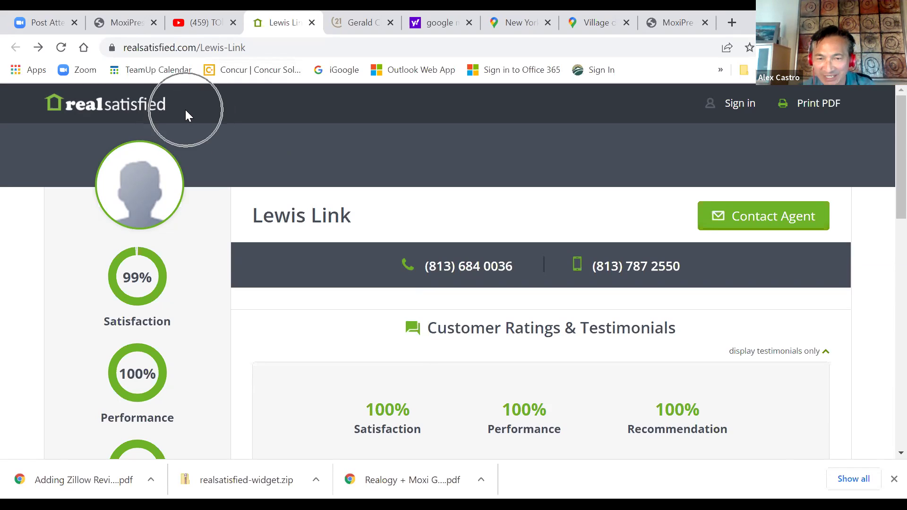
{"action": "left_click_drag", "start_coordinate": [245, 47], "coordinate": [122, 48]}
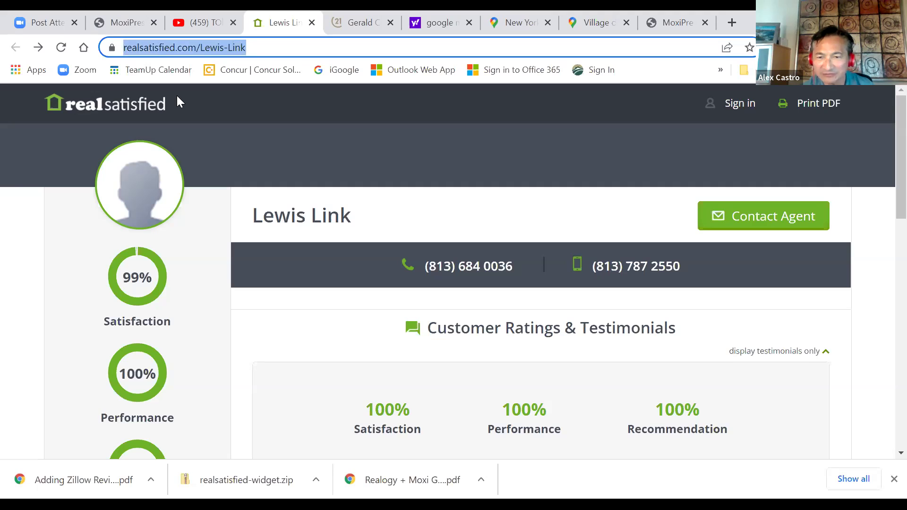
{"action": "left_click", "coordinate": [129, 24]}
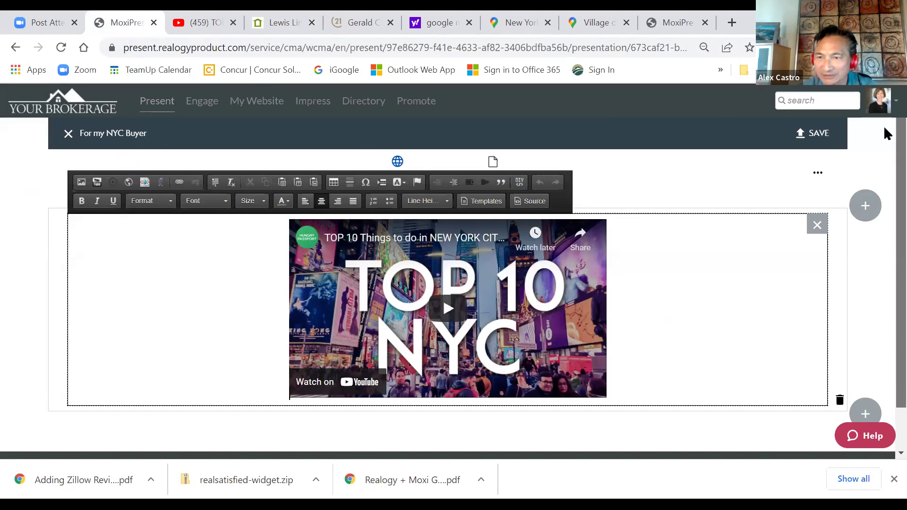
Step: Create another new Build Page with the single full-width panel layout
{"action": "left_click", "coordinate": [68, 134]}
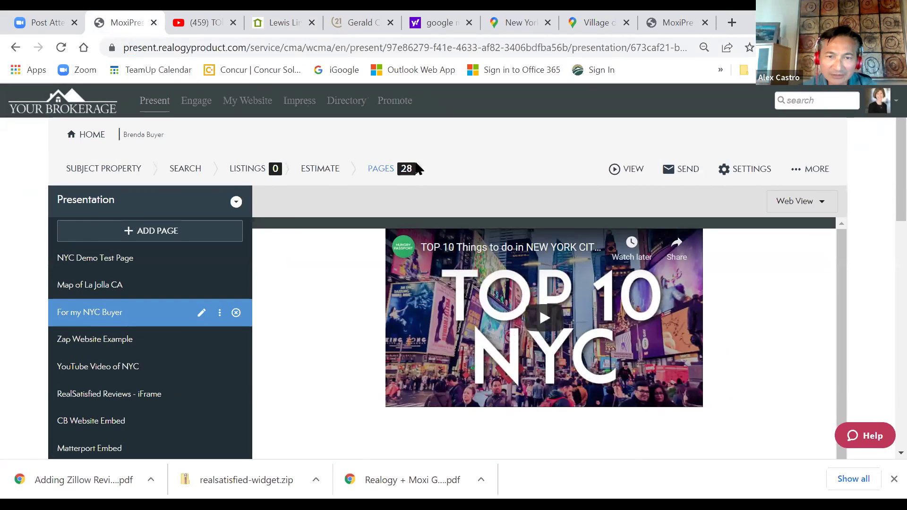
{"action": "left_click", "coordinate": [383, 175]}
{"action": "left_click", "coordinate": [386, 175]}
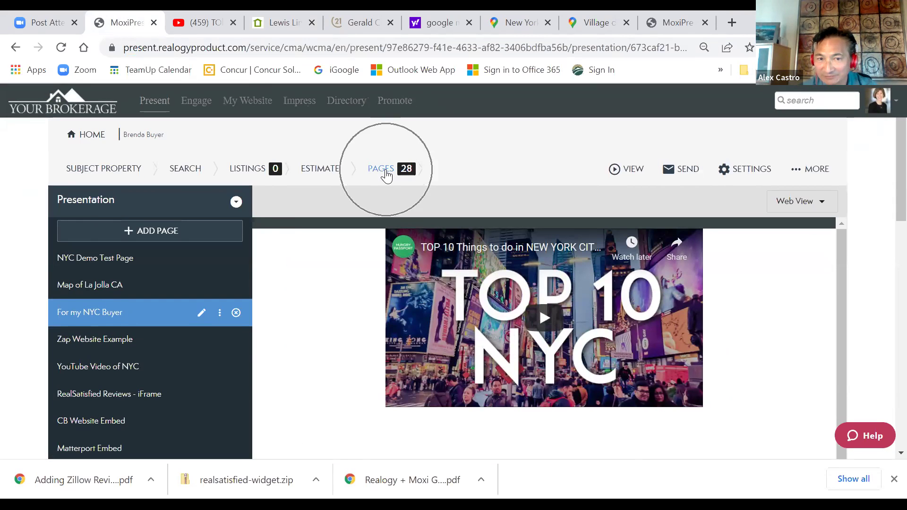
{"action": "left_click", "coordinate": [163, 235]}
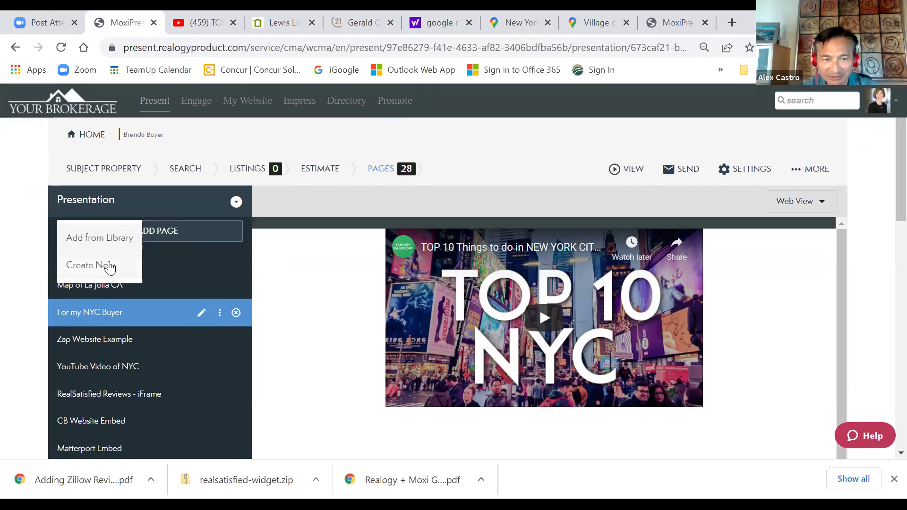
{"action": "left_click", "coordinate": [109, 266]}
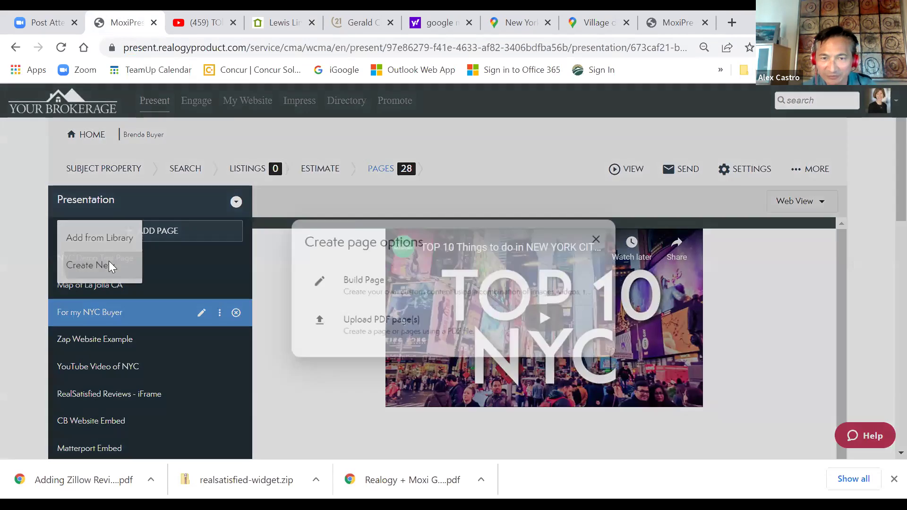
{"action": "left_click", "coordinate": [354, 282]}
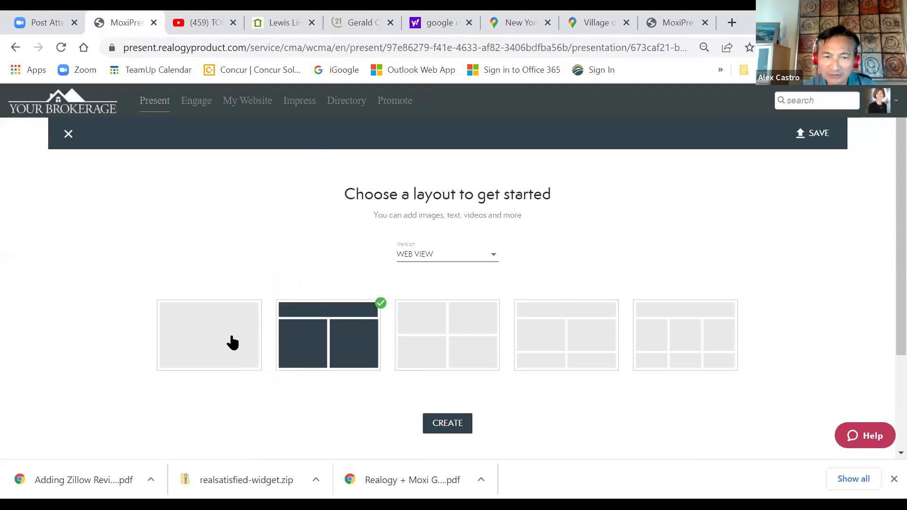
{"action": "left_click", "coordinate": [232, 343]}
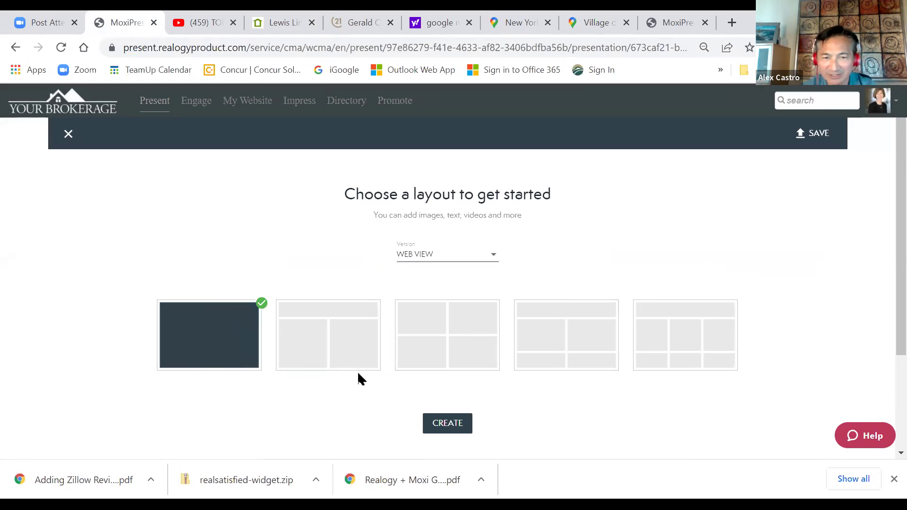
{"action": "left_click", "coordinate": [446, 427]}
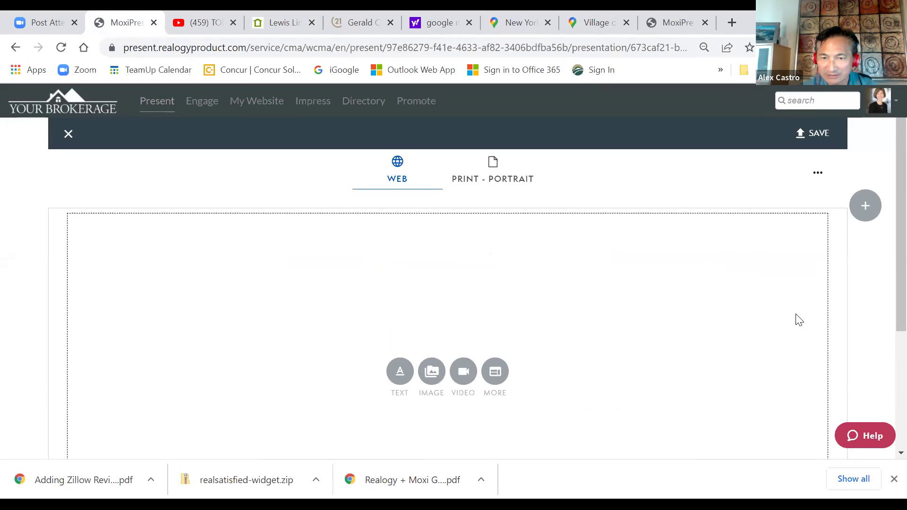
Step: Add a MORE block and delete the wrongly pasted YouTube code from its source
{"action": "scroll", "coordinate": [884, 283], "scroll_direction": "down", "scroll_amount": 1}
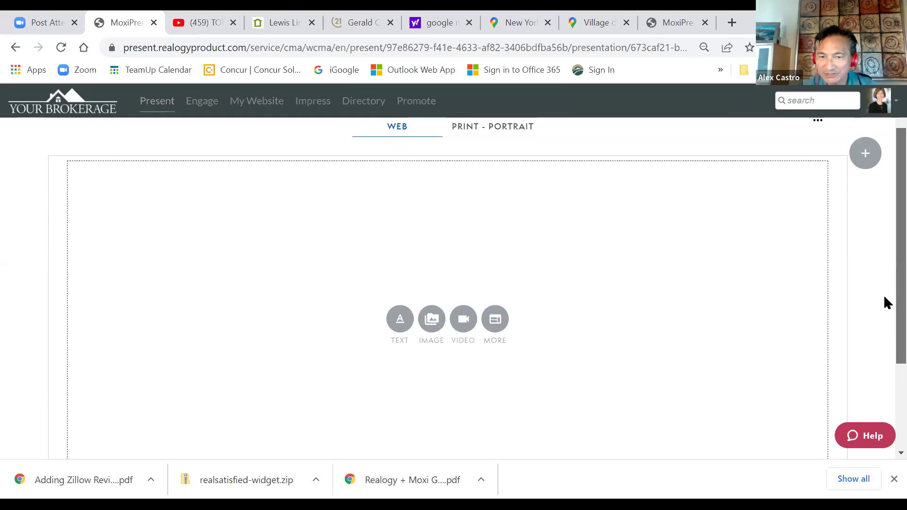
{"action": "left_click", "coordinate": [507, 311]}
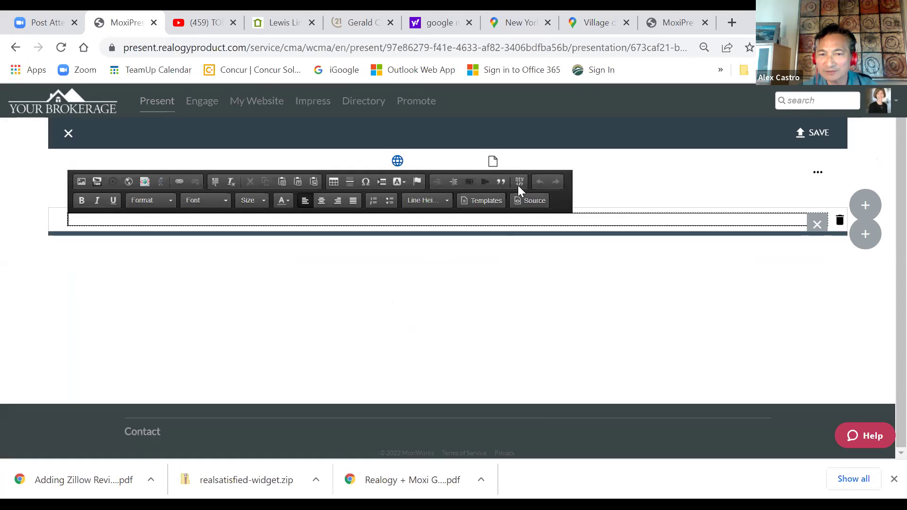
{"action": "left_click", "coordinate": [524, 198]}
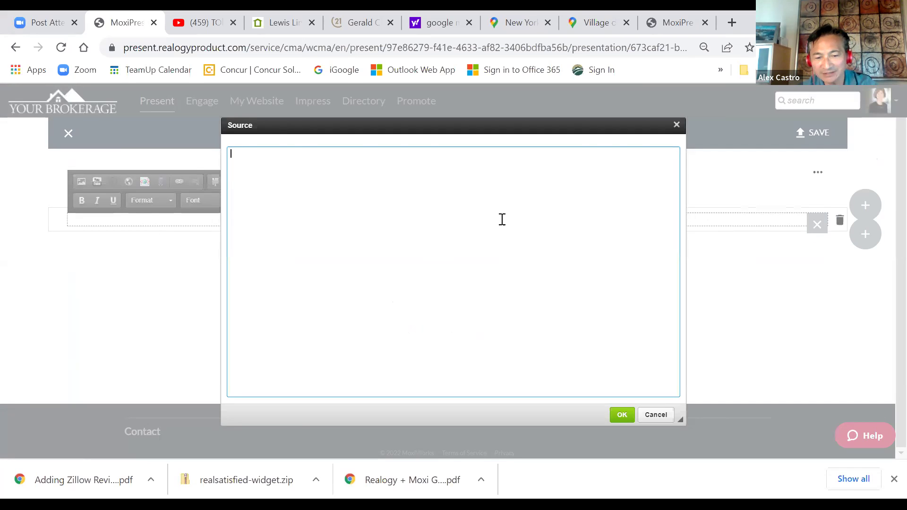
{"action": "type", "text": "<iframe width=\"560\" height=\"315\" src=\"https://www.youtube.com/embed/WLSnrXEtrT4\" title=\"YouTube video player\" frameborder=\"0\" allow=\"accelerometer; autoplay; clipboard-write; encrypted-media; gyroscope; picture-in-picture\" allowfullscreen></iframe>"}
{"action": "left_click_drag", "start_coordinate": [491, 176], "coordinate": [166, 122]}
{"action": "key", "text": "BackSpace"}
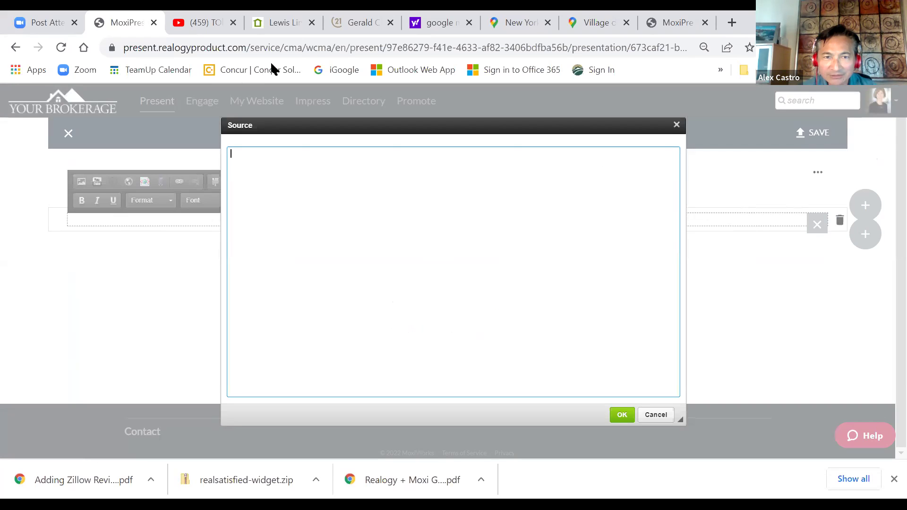
Step: Paste the RealSatisfied profile address and its 853×480 iframe embed code into the source
{"action": "left_click", "coordinate": [289, 22]}
{"action": "key", "text": "ctrl+c"}
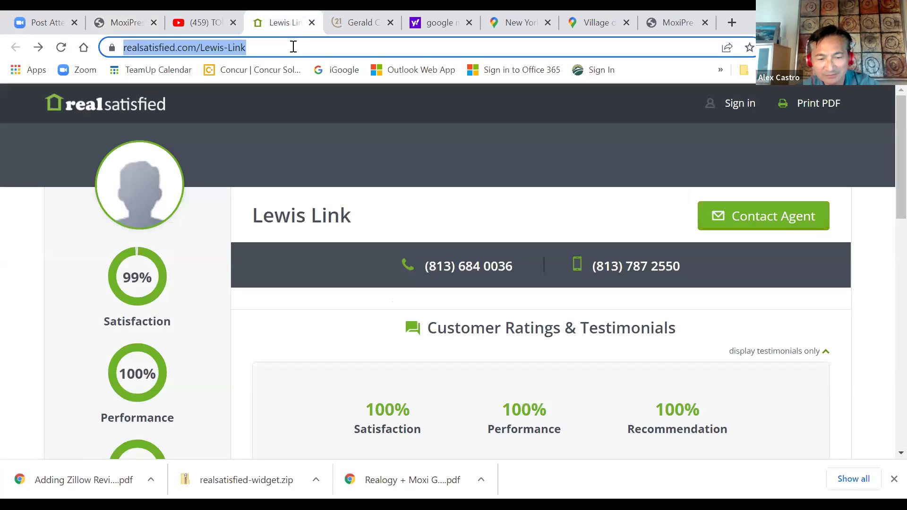
{"action": "left_click", "coordinate": [142, 23]}
{"action": "key", "text": "ctrl+v"}
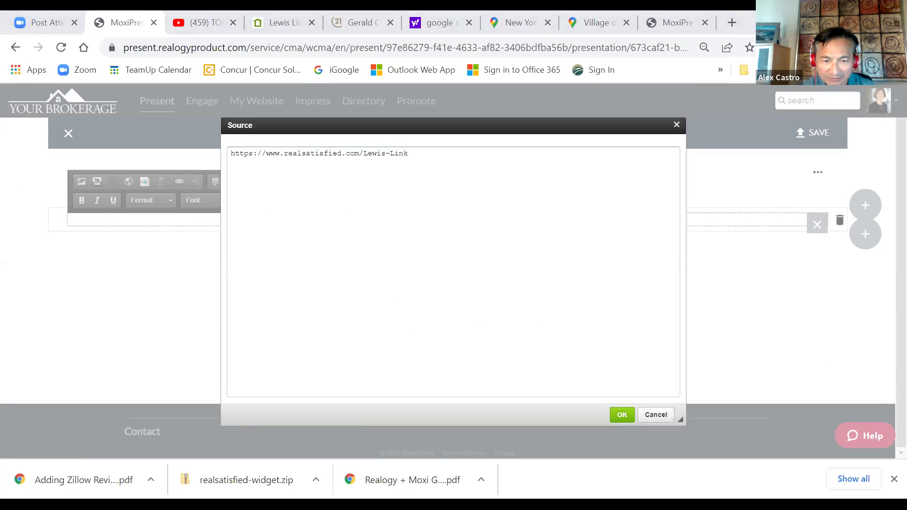
{"action": "left_click", "coordinate": [416, 207]}
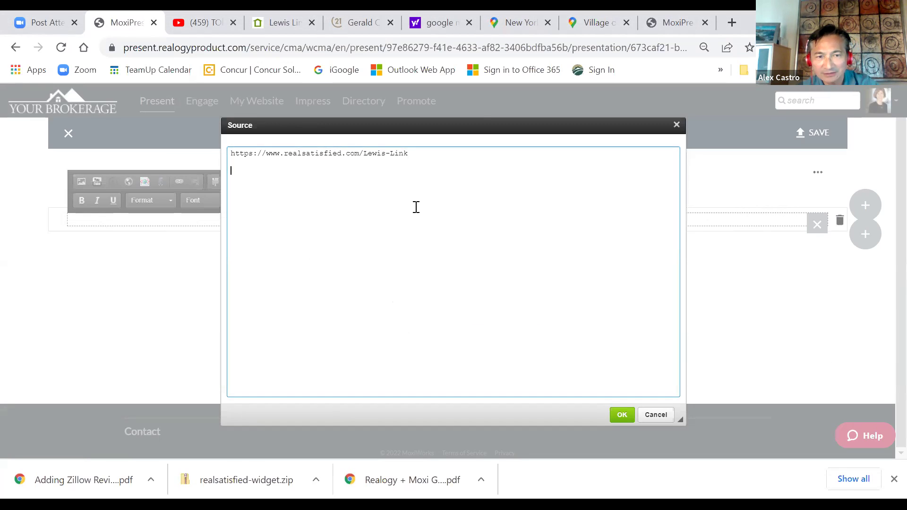
{"action": "type", "text": "<iframe width='853' height='480' src=\"https://www.realsatisfied.com/Lewis-Link\" frameborder='0' allowfullscreen allow='xr-spatial-tracking'></iframe>"}
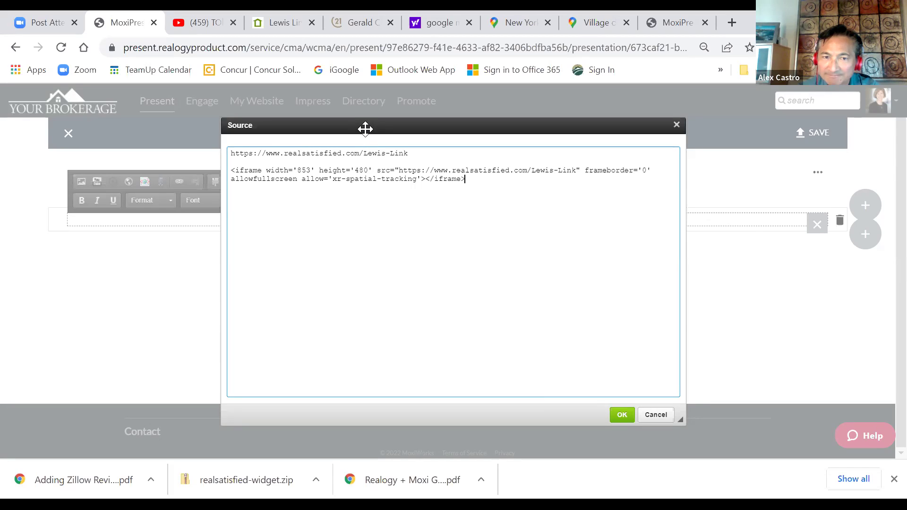
Step: Set browser zoom to 100% and review the iframe code's src address and size values
{"action": "left_click_drag", "start_coordinate": [365, 129], "coordinate": [362, 120]}
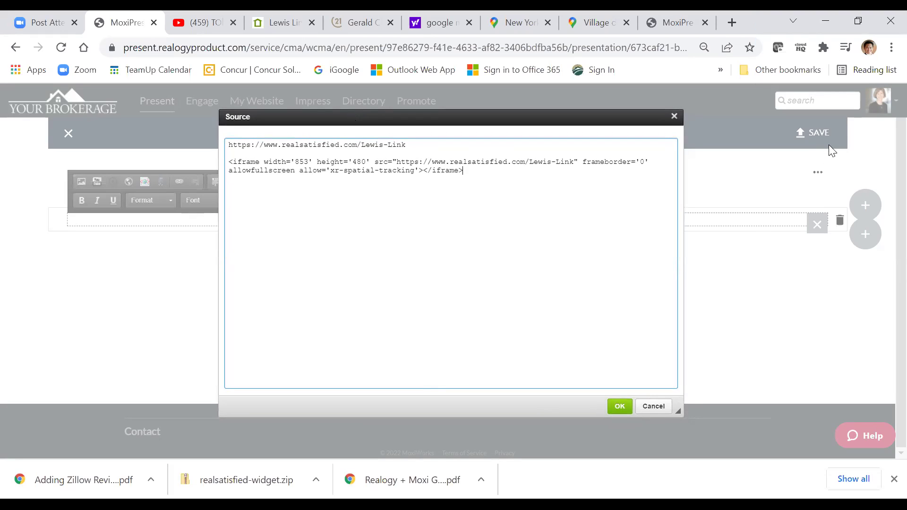
{"action": "left_click", "coordinate": [892, 47]}
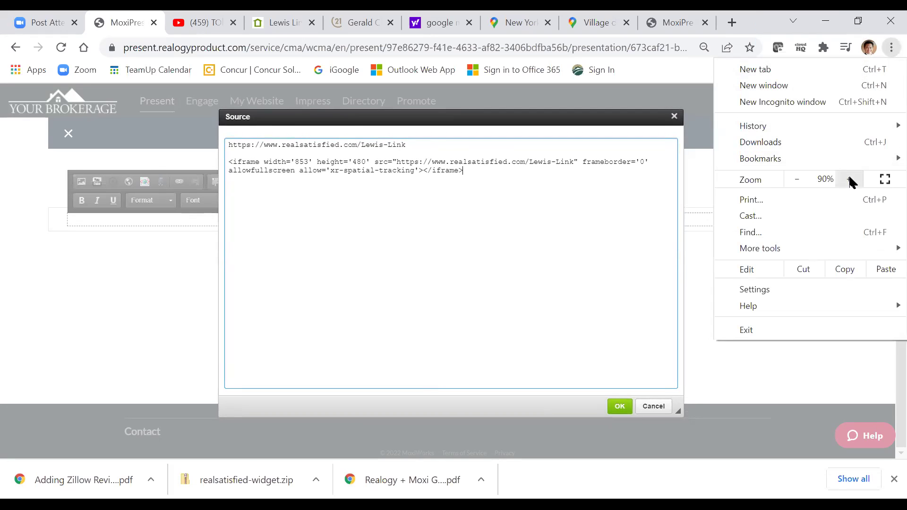
{"action": "left_click", "coordinate": [849, 177]}
{"action": "left_click", "coordinate": [849, 177]}
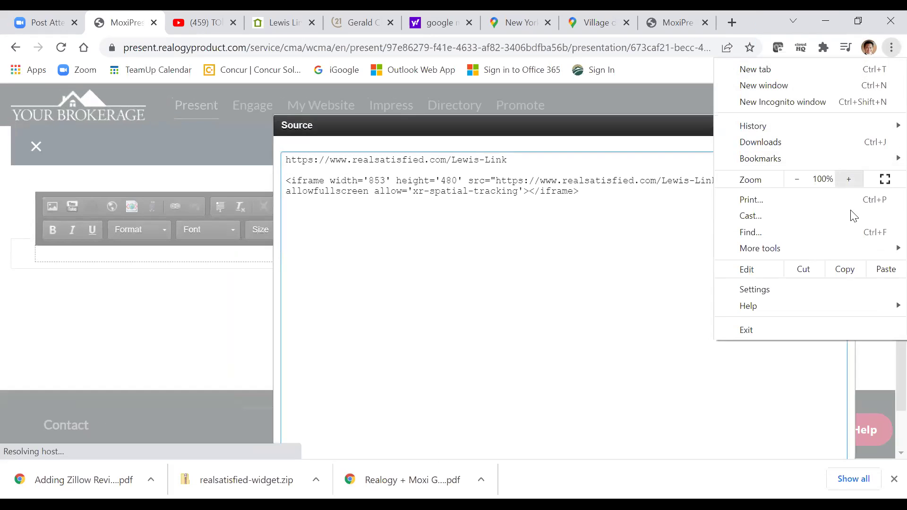
{"action": "left_click", "coordinate": [870, 362]}
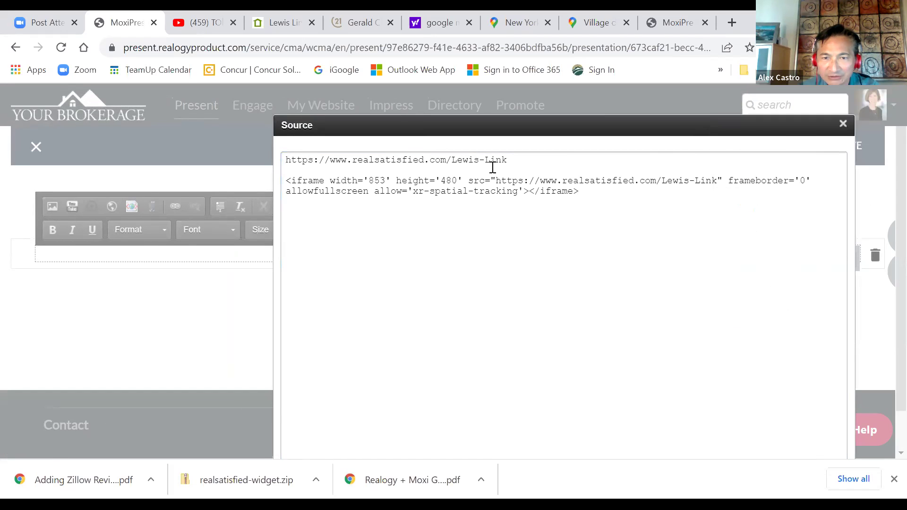
{"action": "left_click_drag", "start_coordinate": [513, 159], "coordinate": [285, 159]}
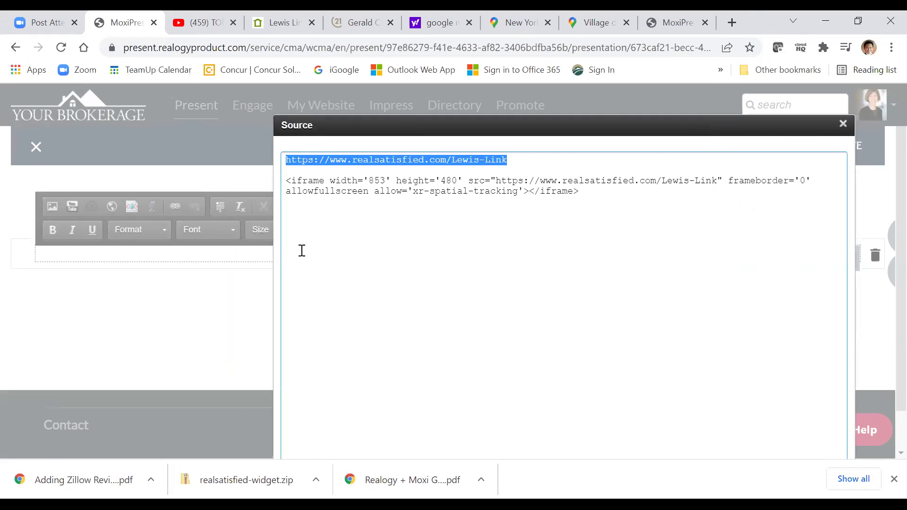
{"action": "left_click_drag", "start_coordinate": [286, 183], "coordinate": [601, 201]}
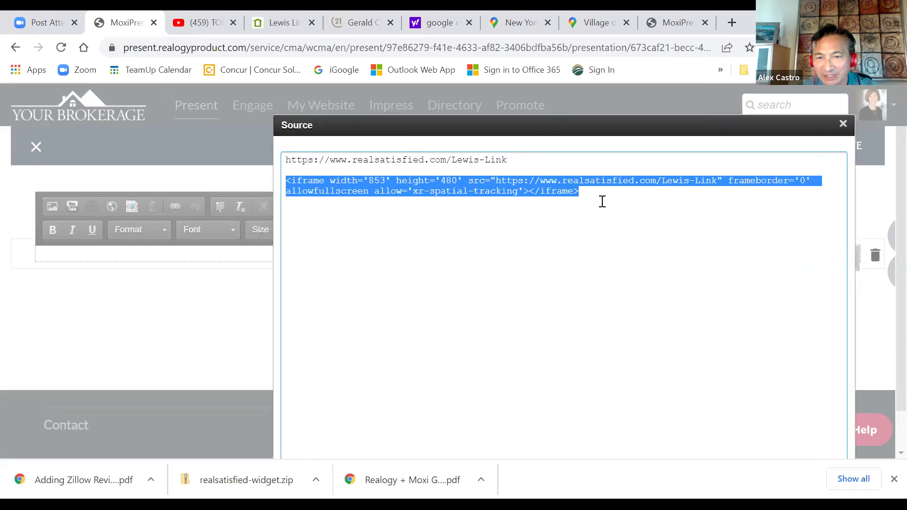
{"action": "left_click", "coordinate": [601, 200]}
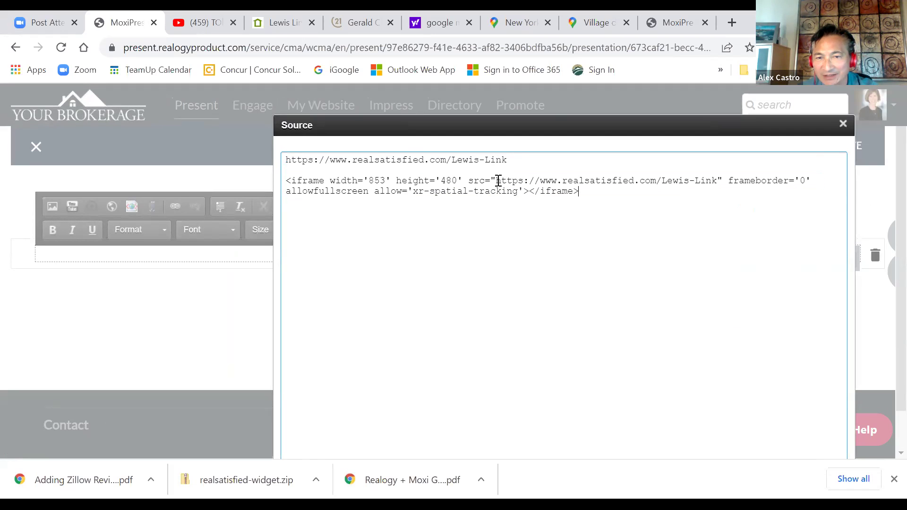
{"action": "left_click_drag", "start_coordinate": [538, 182], "coordinate": [691, 180]}
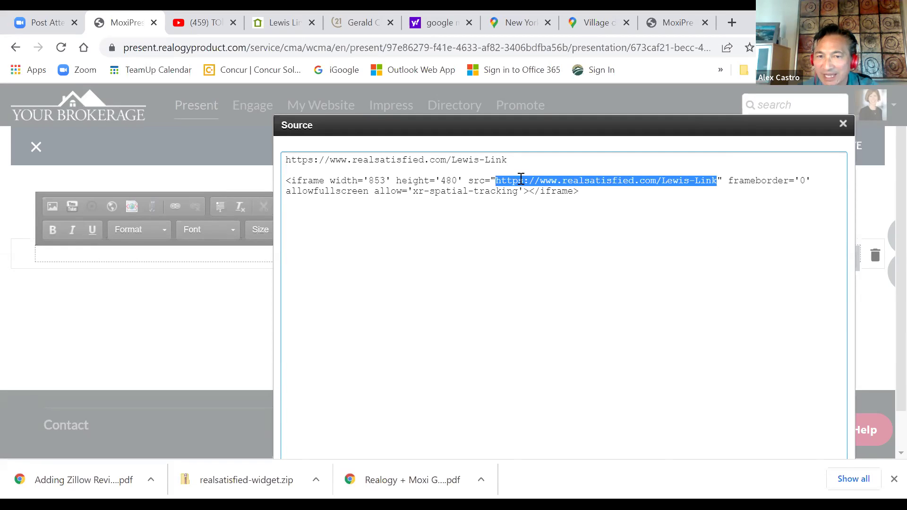
{"action": "left_click_drag", "start_coordinate": [479, 180], "coordinate": [314, 184]}
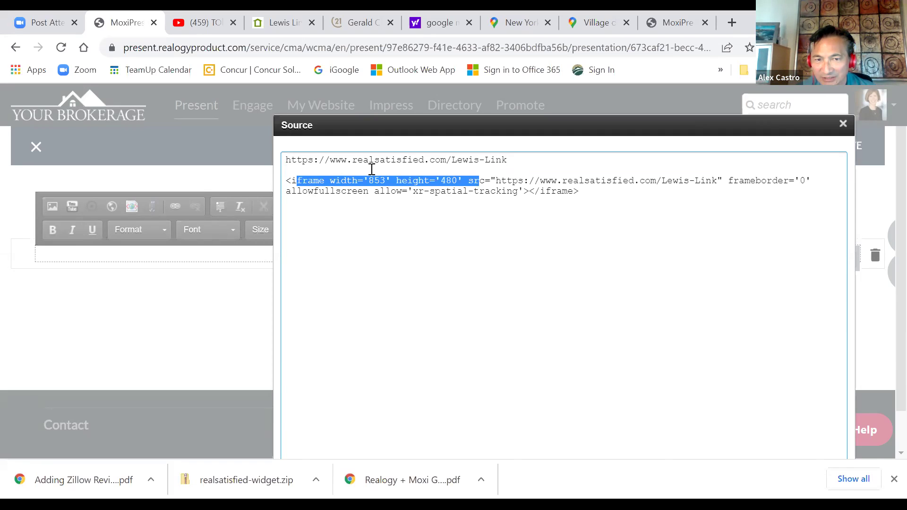
Step: Delete the stray first-line profile address, zoom to 90%, and insert the iframe into the block
{"action": "left_click", "coordinate": [517, 162]}
{"action": "left_click_drag", "start_coordinate": [508, 161], "coordinate": [305, 161]}
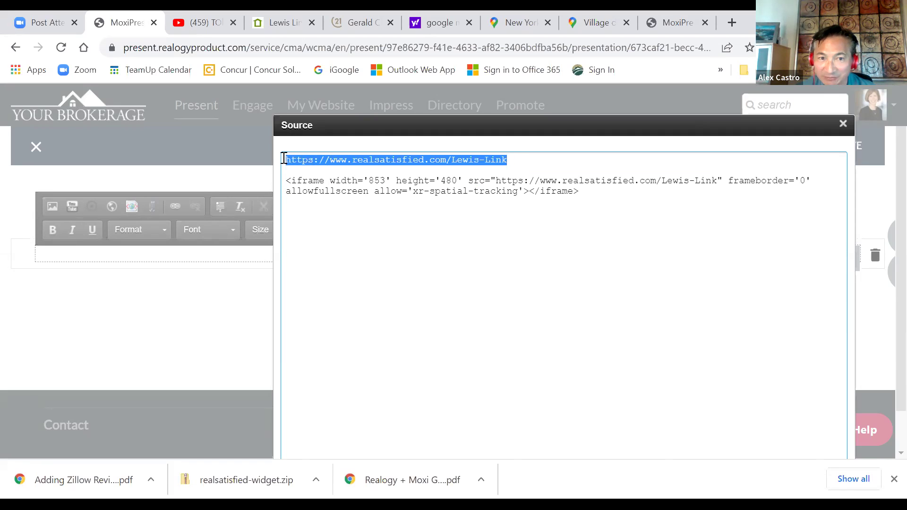
{"action": "key", "text": "Delete"}
{"action": "key", "text": "Delete"}
{"action": "key", "text": "Delete"}
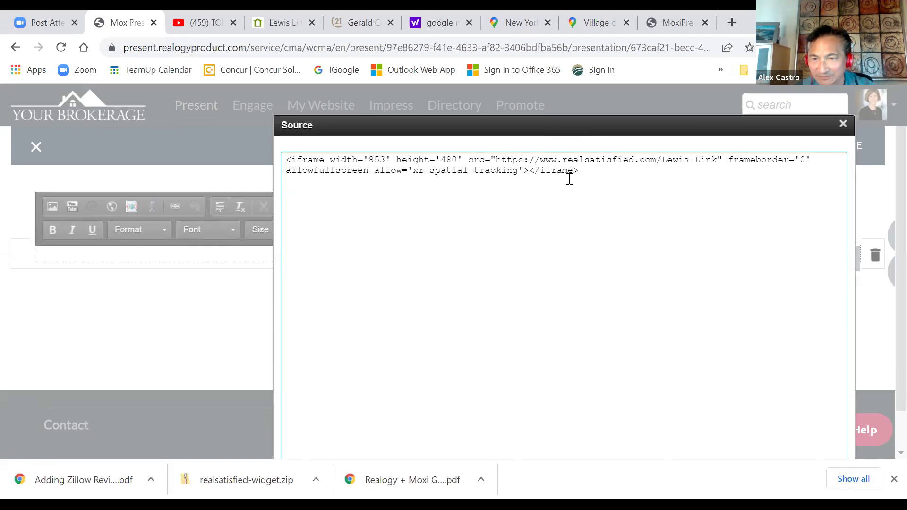
{"action": "left_click_drag", "start_coordinate": [568, 127], "coordinate": [516, 118]}
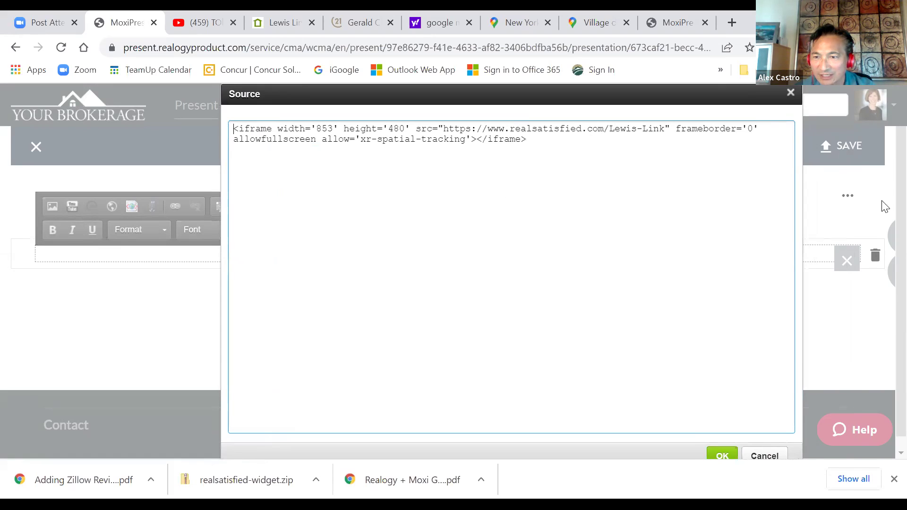
{"action": "left_click", "coordinate": [900, 47]}
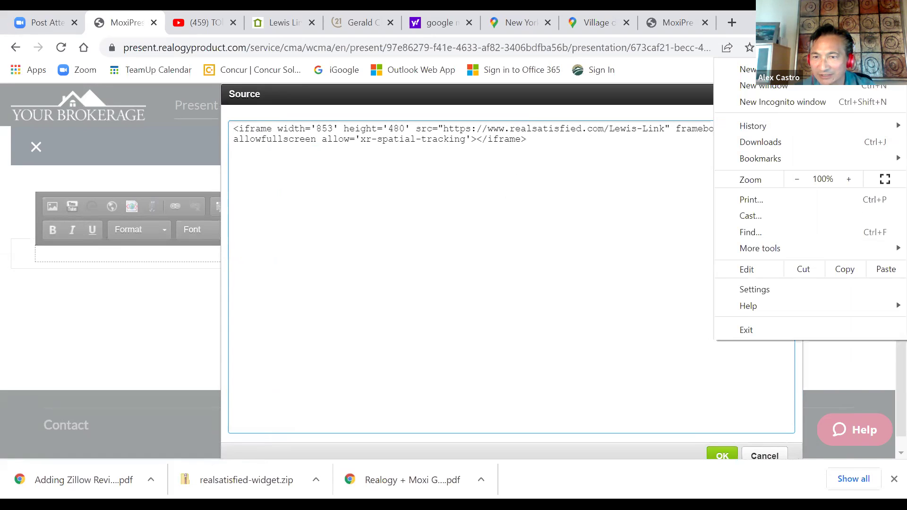
{"action": "left_click", "coordinate": [803, 183]}
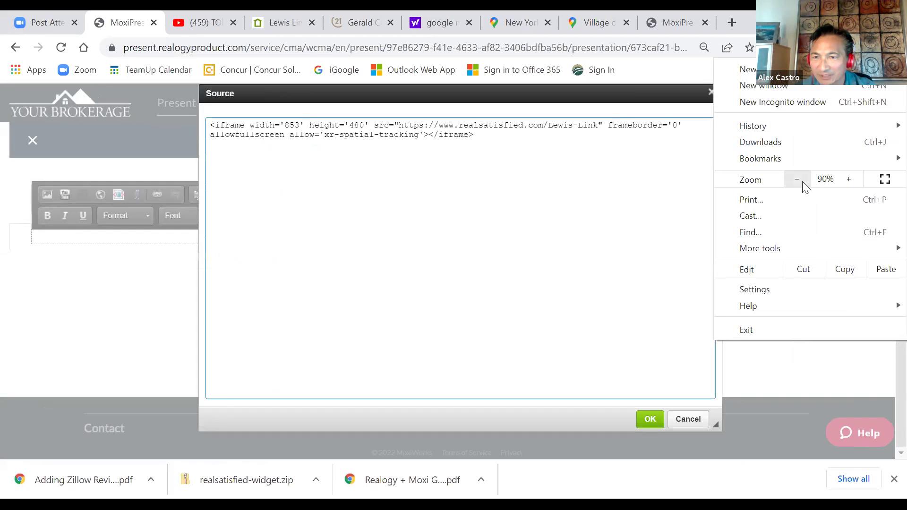
{"action": "left_click", "coordinate": [742, 375]}
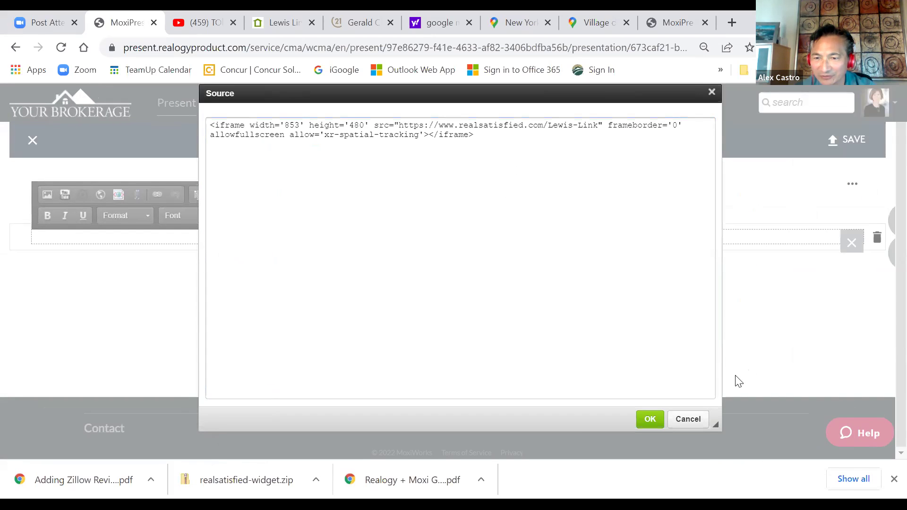
{"action": "left_click", "coordinate": [651, 420]}
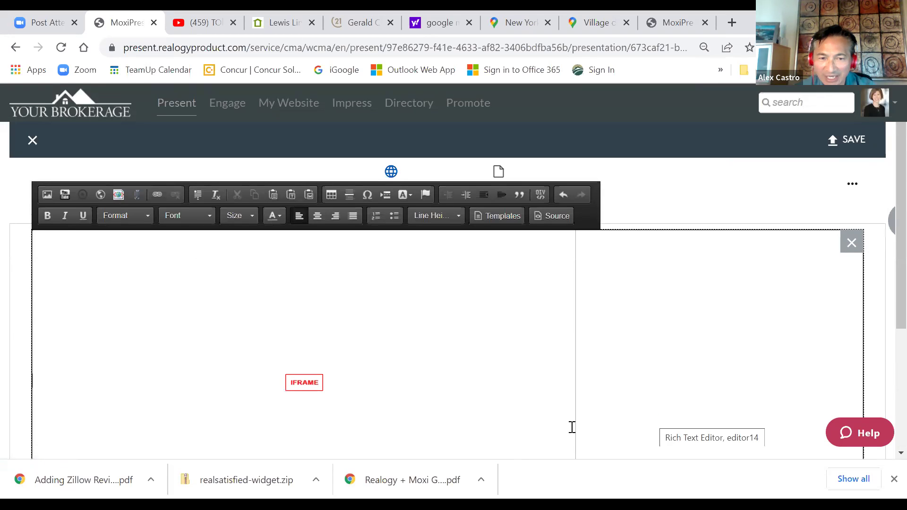
Step: Center the RealSatisfied iframe and compare the print portrait and web versions
{"action": "left_click", "coordinate": [319, 220]}
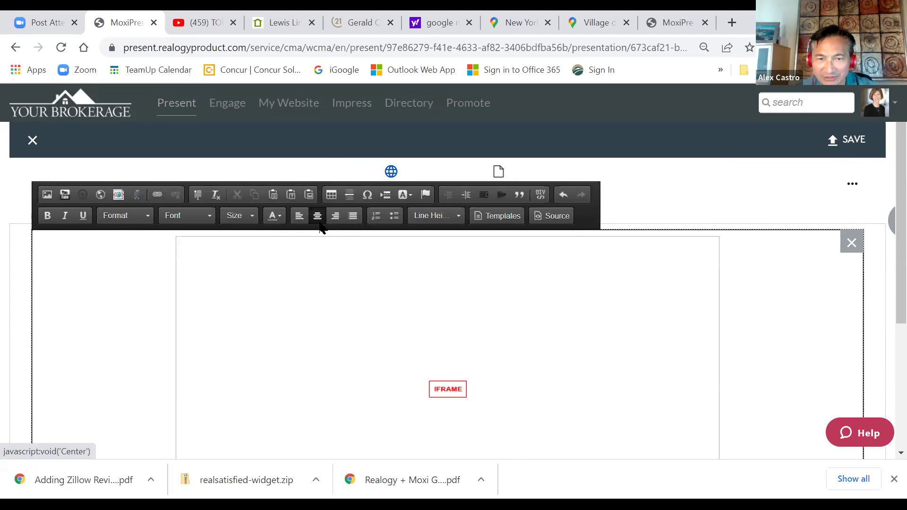
{"action": "left_click", "coordinate": [500, 176]}
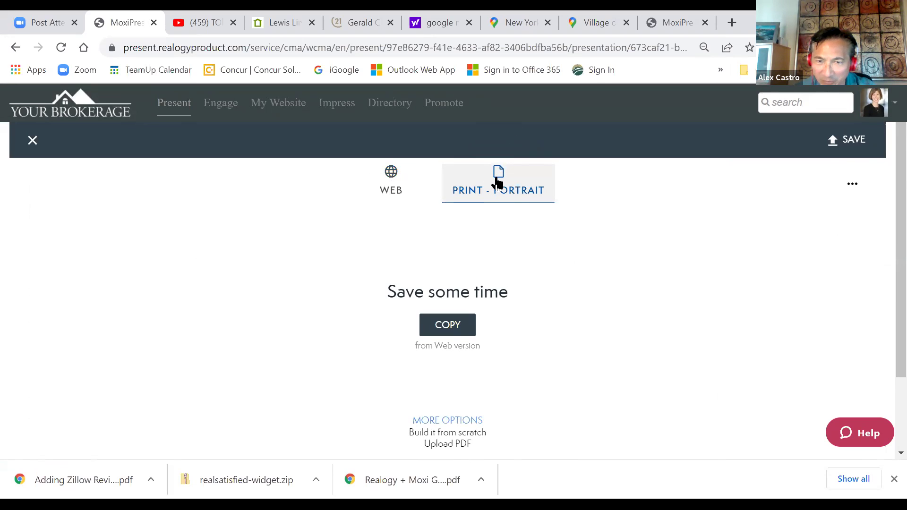
{"action": "left_click", "coordinate": [394, 180]}
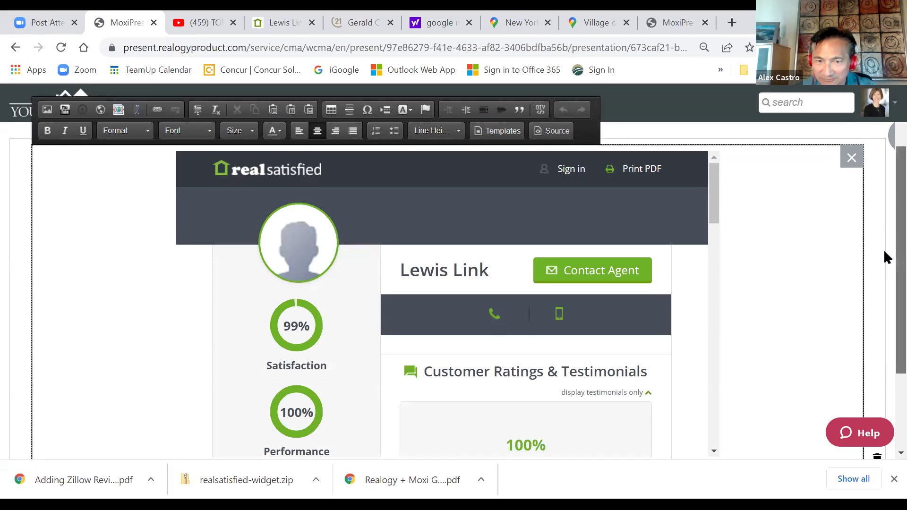
Step: Scroll through the embedded profile's 99% satisfaction ratings and testimonials, then open the save settings
{"action": "scroll", "coordinate": [883, 249], "scroll_direction": "down", "scroll_amount": 1}
{"action": "scroll", "coordinate": [883, 260], "scroll_direction": "down", "scroll_amount": 3}
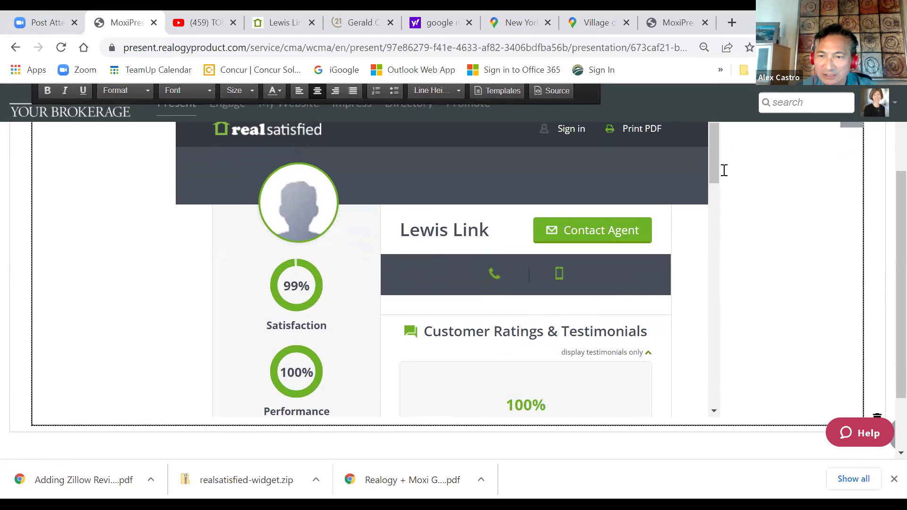
{"action": "left_click_drag", "start_coordinate": [715, 166], "coordinate": [719, 219]}
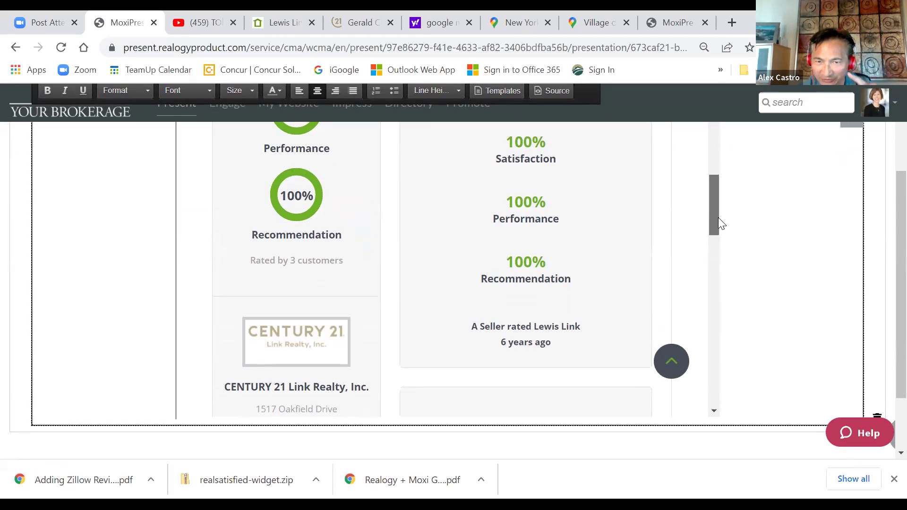
{"action": "left_click_drag", "start_coordinate": [719, 218], "coordinate": [721, 105]}
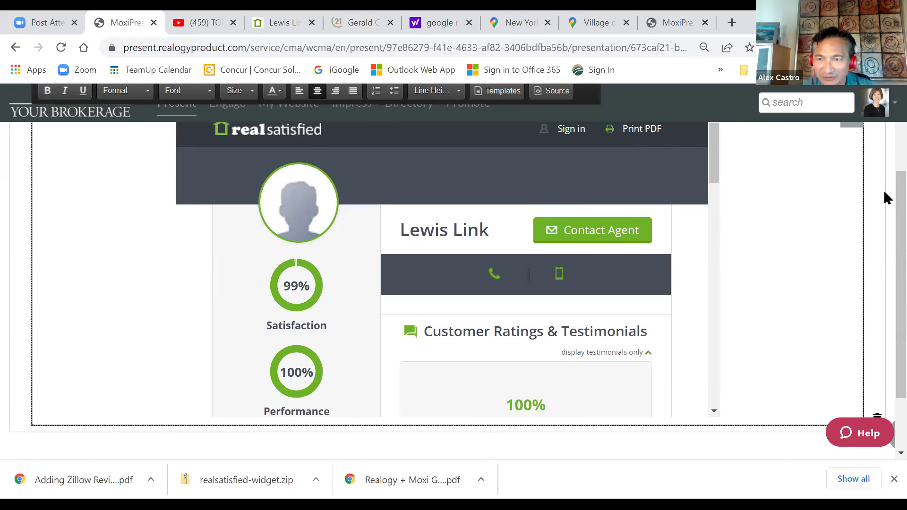
{"action": "scroll", "coordinate": [883, 195], "scroll_direction": "up", "scroll_amount": 1}
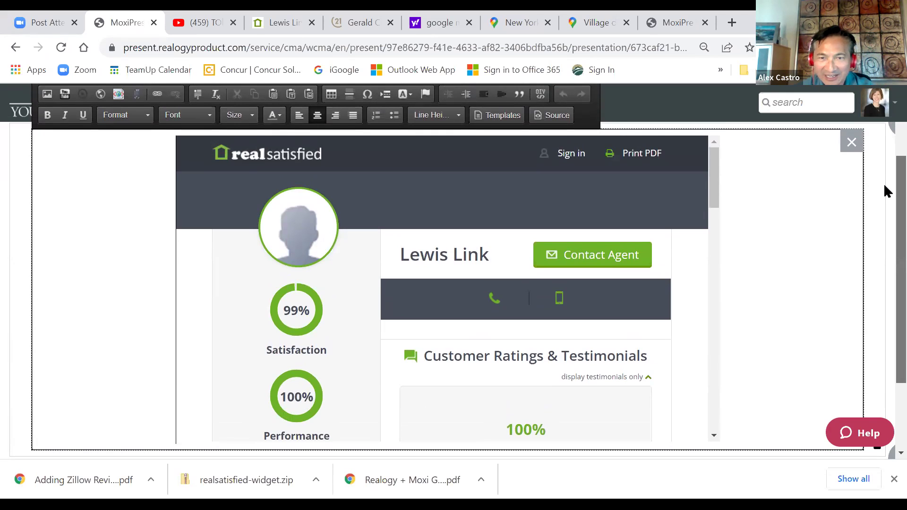
{"action": "scroll", "coordinate": [885, 184], "scroll_direction": "up", "scroll_amount": 1}
{"action": "scroll", "coordinate": [884, 173], "scroll_direction": "up", "scroll_amount": 3}
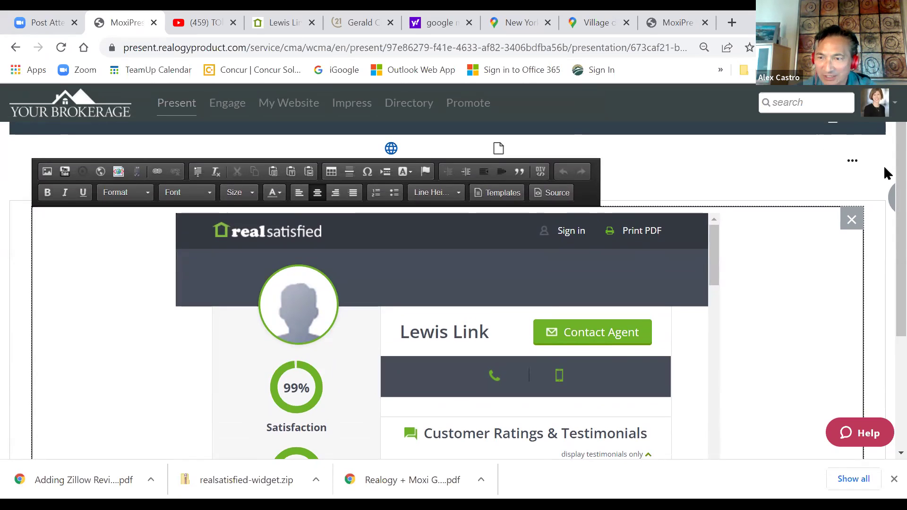
{"action": "scroll", "coordinate": [885, 173], "scroll_direction": "up", "scroll_amount": 1}
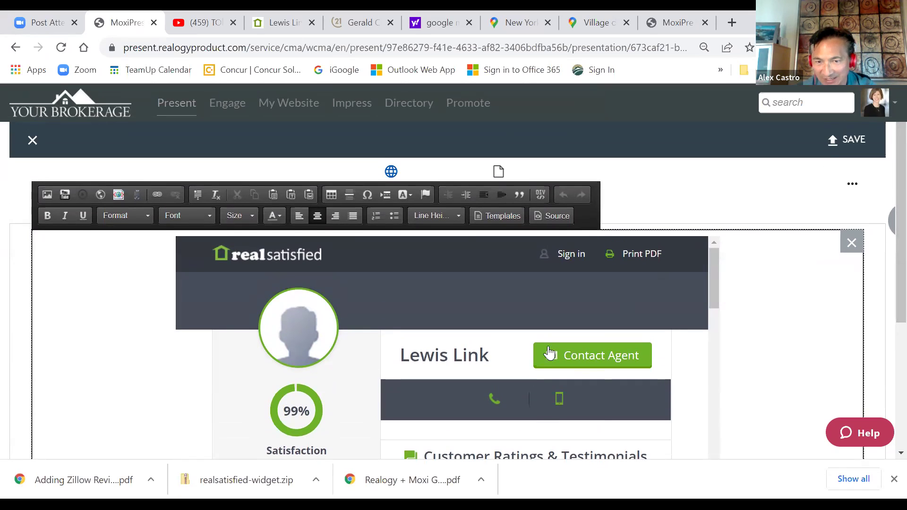
{"action": "left_click", "coordinate": [842, 140]}
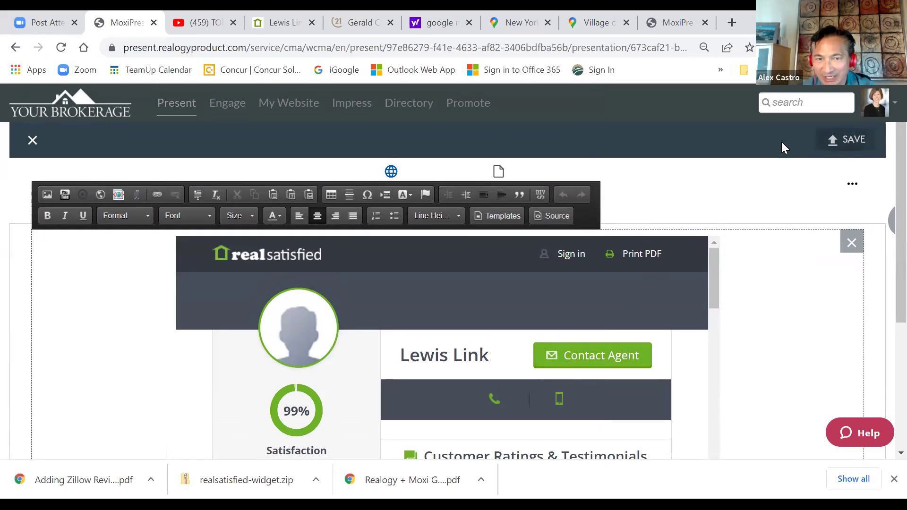
Step: Name the page 'RealSatisfied Reviews - iF 2' with description 'TEst' and save it
{"action": "type", "text": "R"}
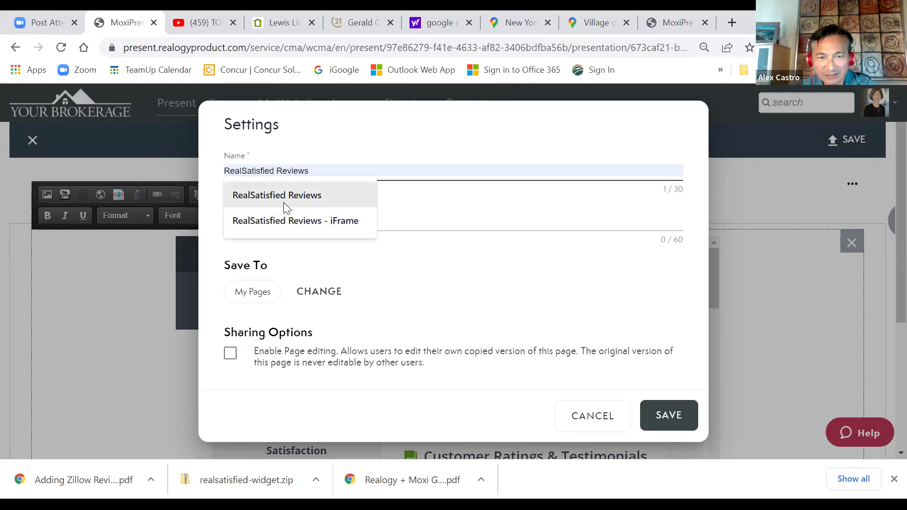
{"action": "left_click", "coordinate": [286, 222]}
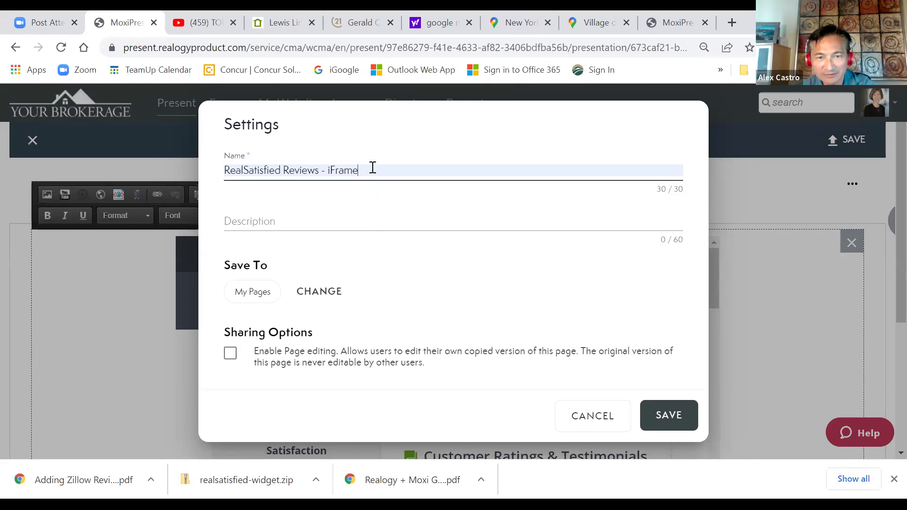
{"action": "key", "text": "BackSpace"}
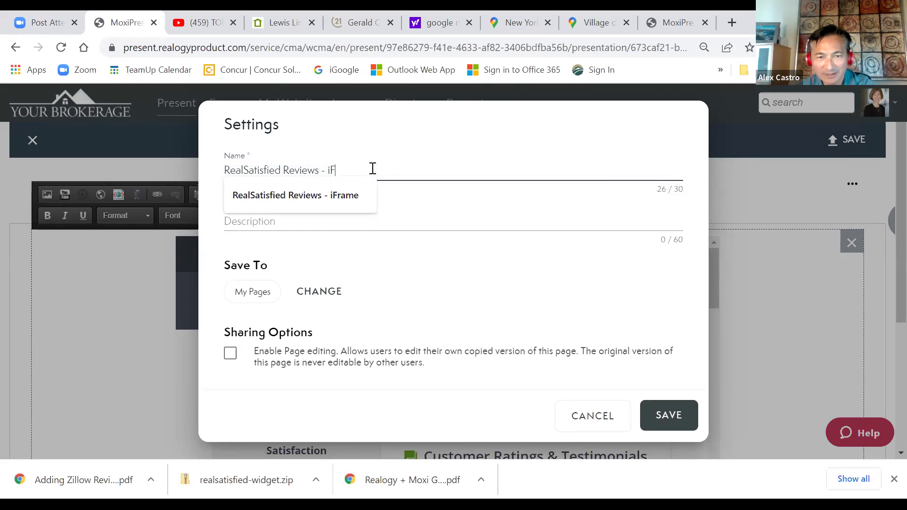
{"action": "type", "text": "2"}
{"action": "left_click", "coordinate": [284, 227]}
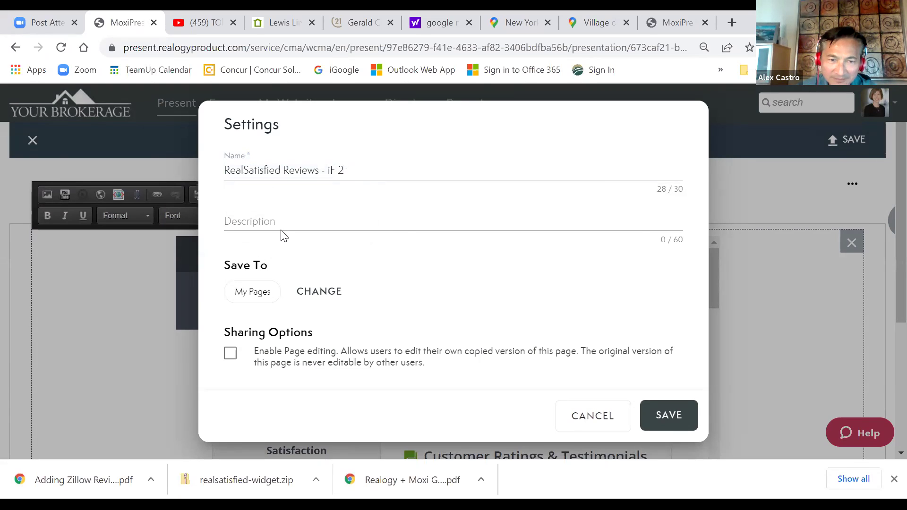
{"action": "type", "text": "TEst"}
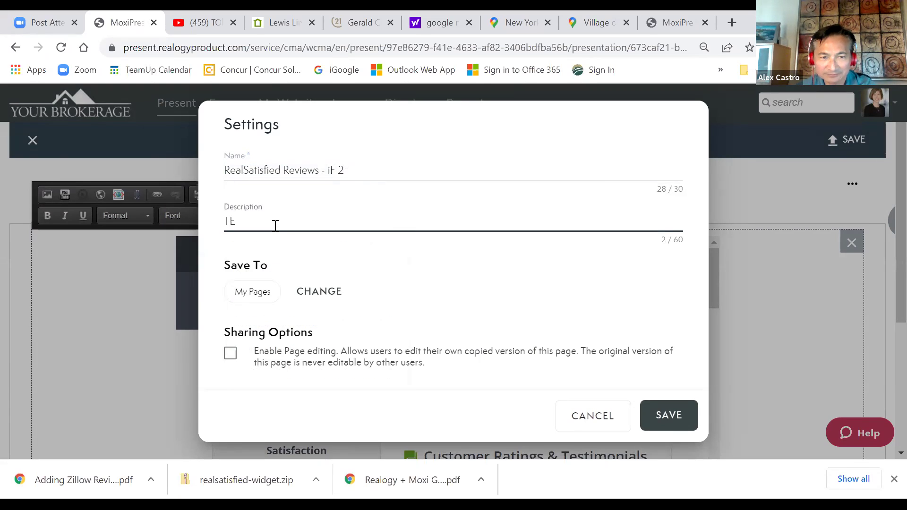
{"action": "left_click", "coordinate": [667, 415]}
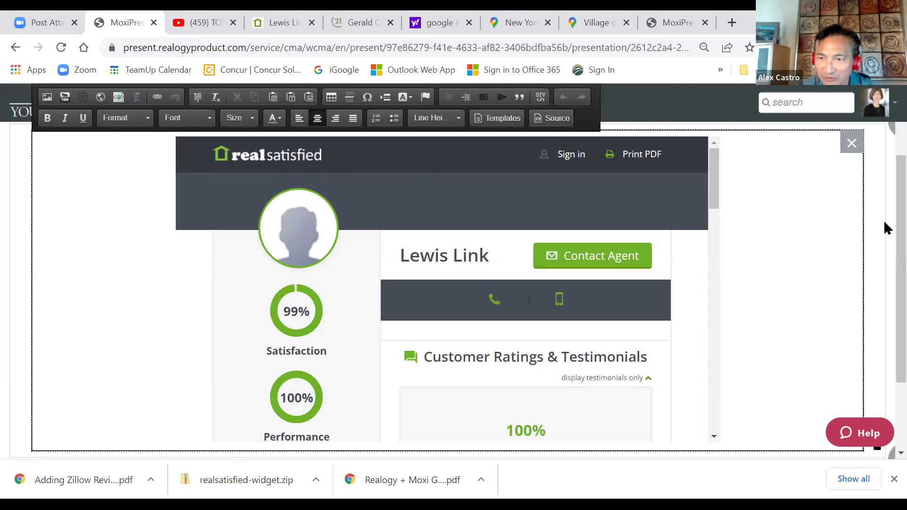
{"action": "scroll", "coordinate": [884, 222], "scroll_direction": "up", "scroll_amount": 3}
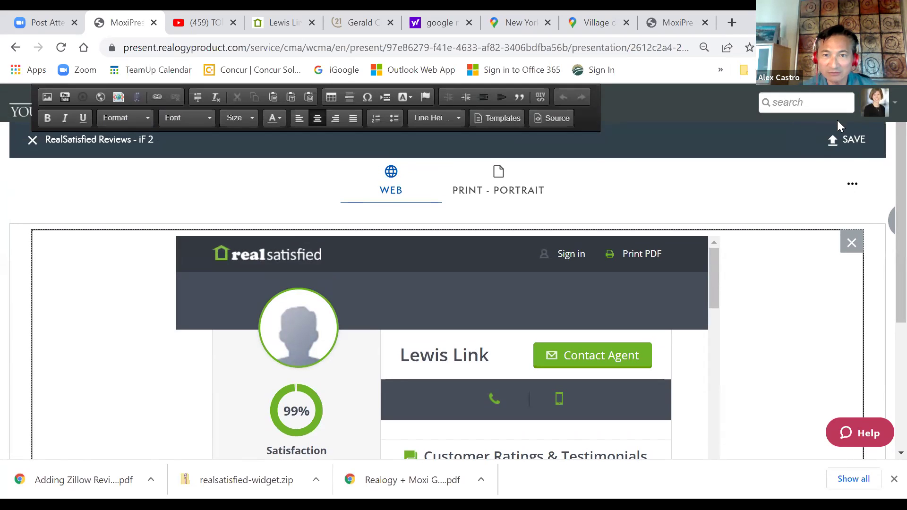
Step: Copy the Century 21 agent profile page's full web address and go back to MoxiPresent
{"action": "left_click", "coordinate": [367, 29]}
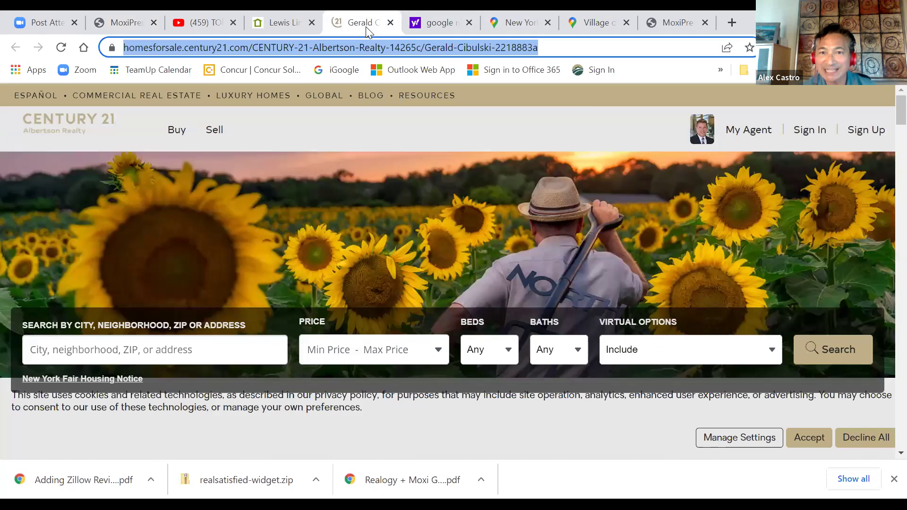
{"action": "left_click", "coordinate": [884, 116]}
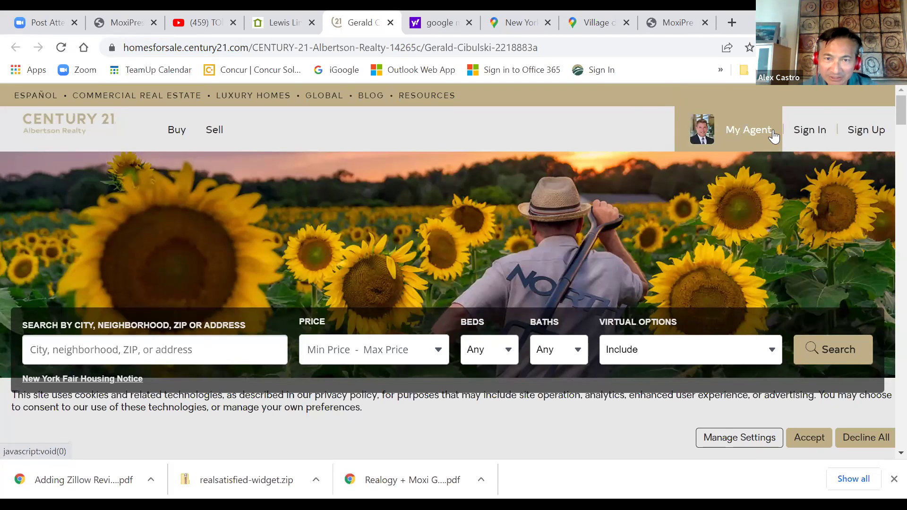
{"action": "scroll", "coordinate": [885, 115], "scroll_direction": "down", "scroll_amount": 10}
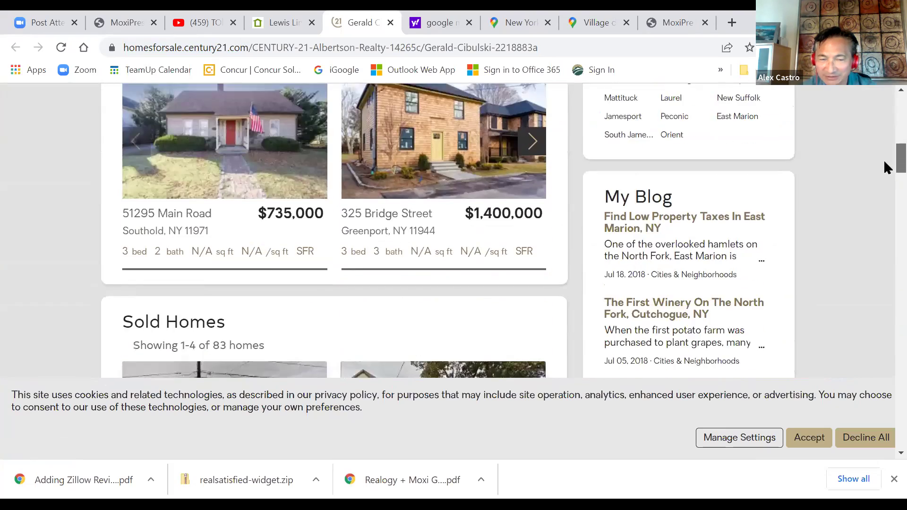
{"action": "left_click_drag", "start_coordinate": [885, 162], "coordinate": [884, 78]}
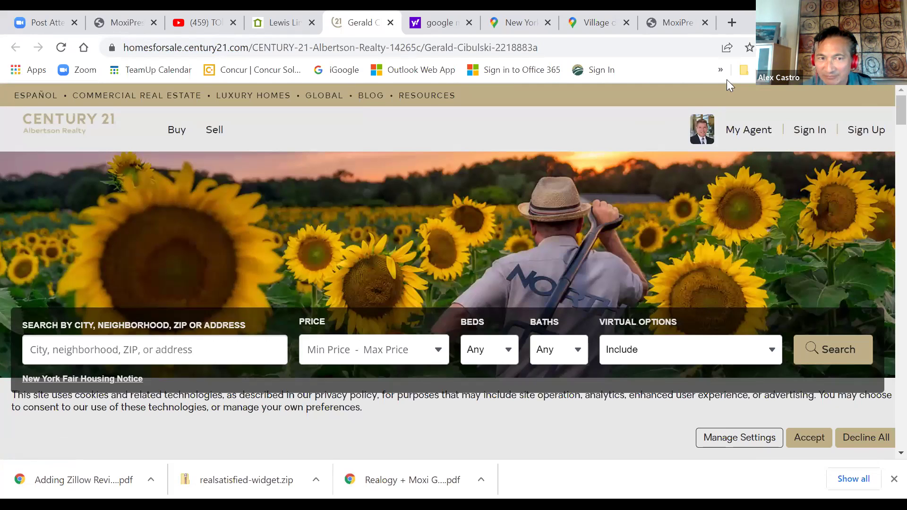
{"action": "left_click", "coordinate": [553, 53]}
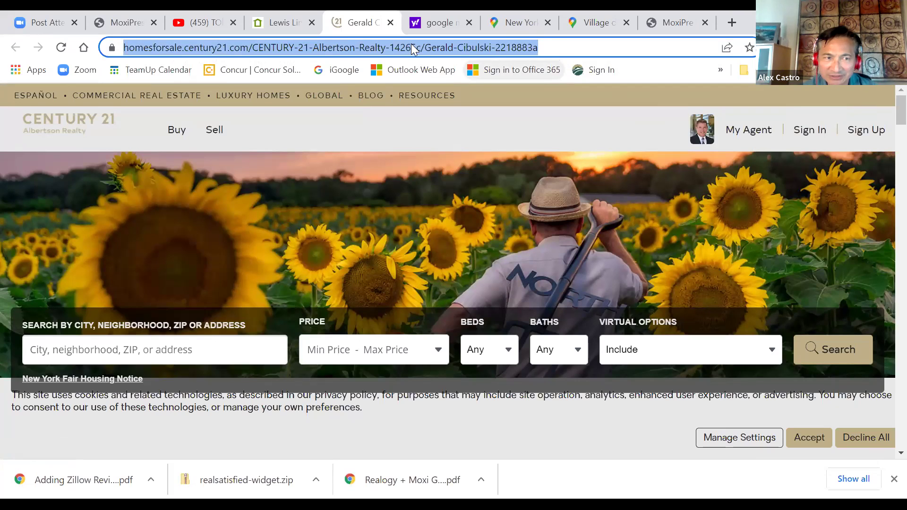
{"action": "left_click", "coordinate": [126, 24]}
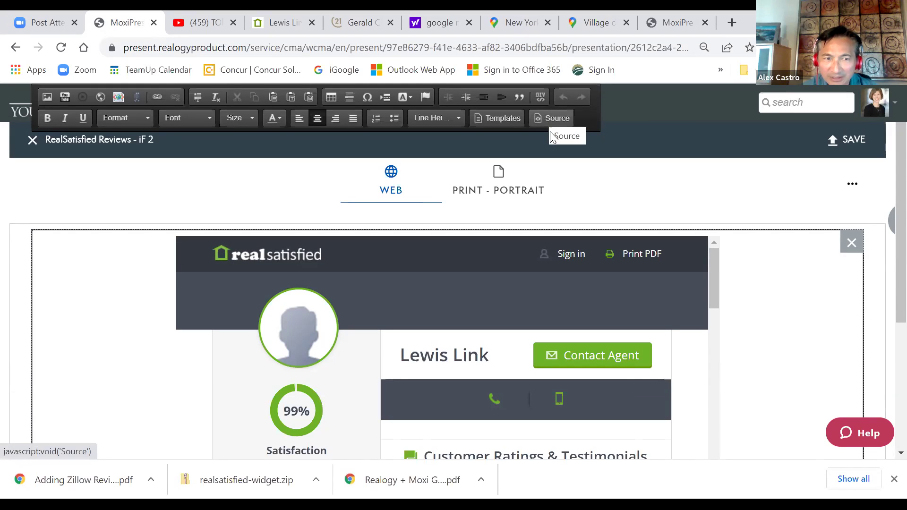
Step: Build a new single-panel page, add an embed block, and open its empty HTML source
{"action": "left_click", "coordinate": [31, 140]}
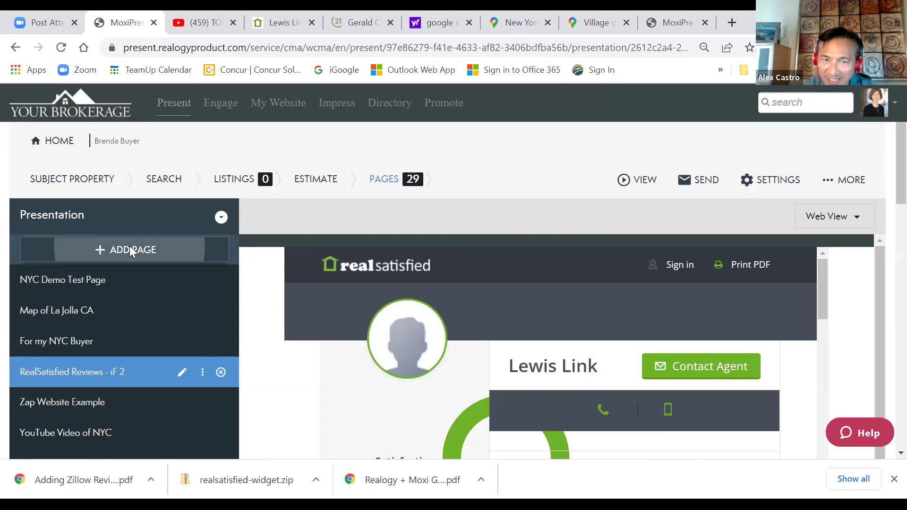
{"action": "left_click", "coordinate": [130, 250]}
{"action": "left_click", "coordinate": [73, 289]}
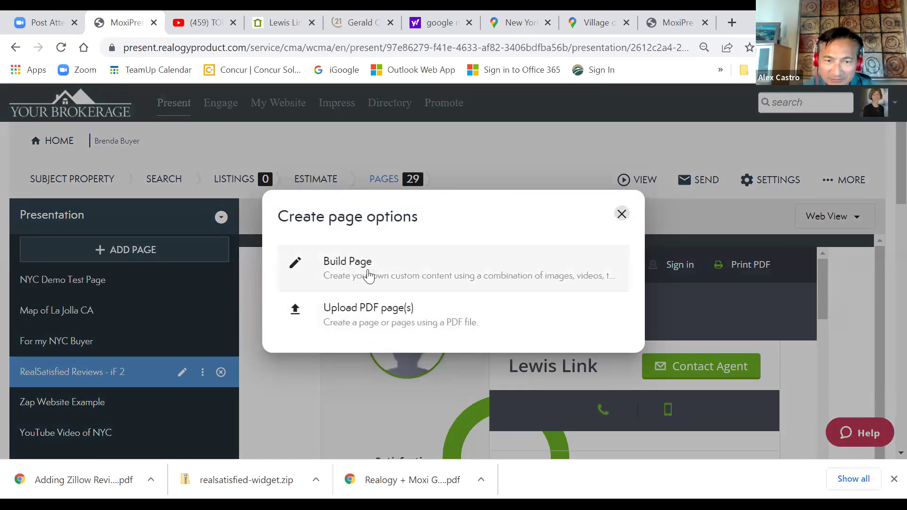
{"action": "left_click", "coordinate": [369, 277]}
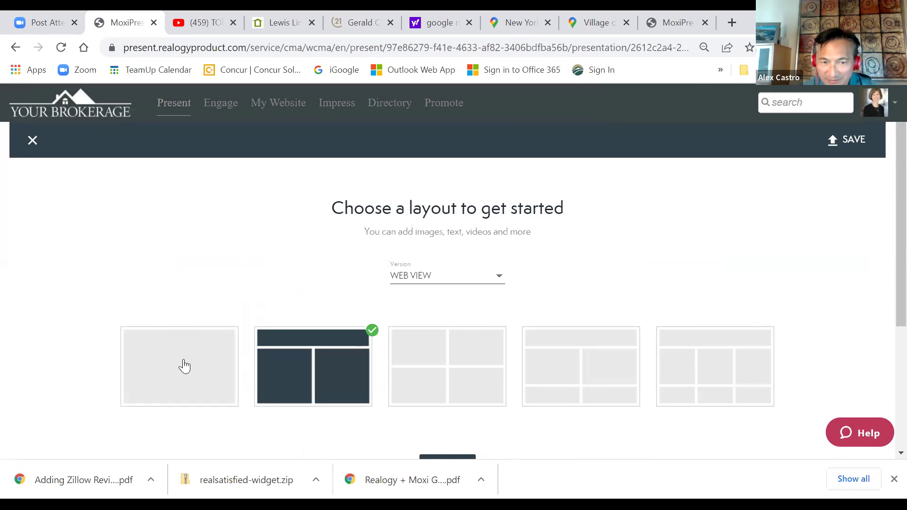
{"action": "left_click", "coordinate": [185, 366]}
{"action": "scroll", "coordinate": [647, 337], "scroll_direction": "down", "scroll_amount": 3}
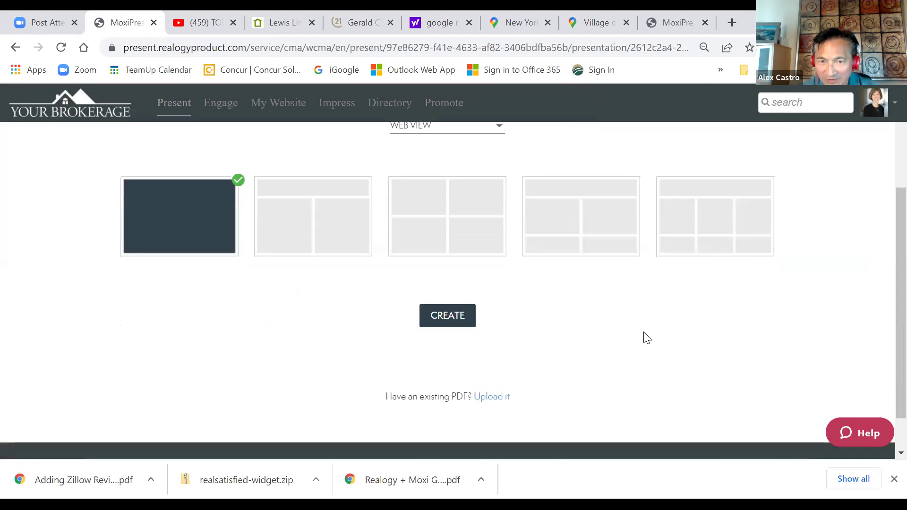
{"action": "left_click", "coordinate": [432, 315]}
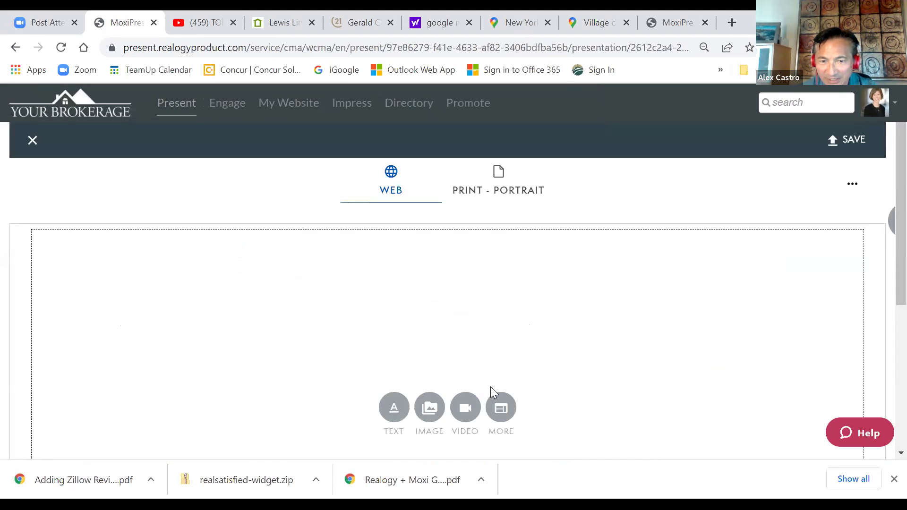
{"action": "left_click", "coordinate": [501, 404]}
{"action": "left_click", "coordinate": [546, 215]}
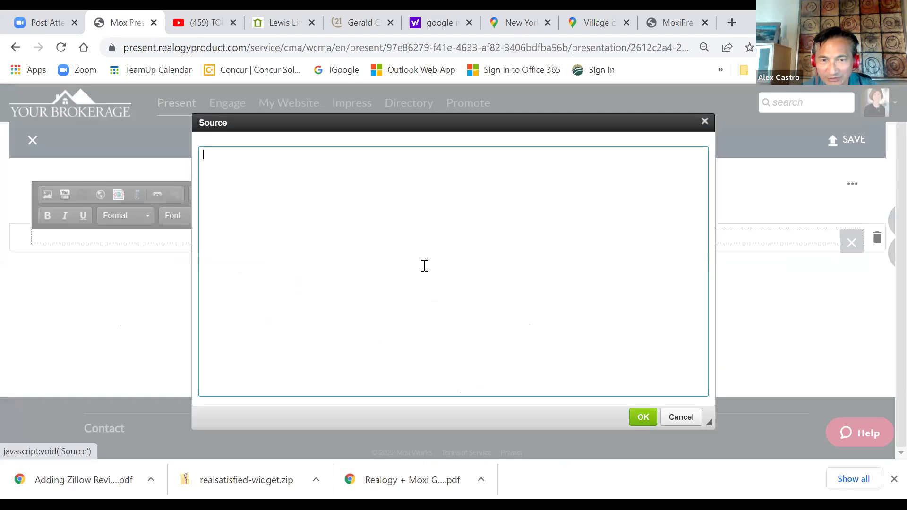
Step: Paste the Century 21 address and the RealSatisfied iframe code, moving the iframe opening before the address
{"action": "type", "text": "https://homesforsale.century21.com/CENTURY-21-Albertson-Realty-14265c/Gerald-Cibulski-2218883a"}
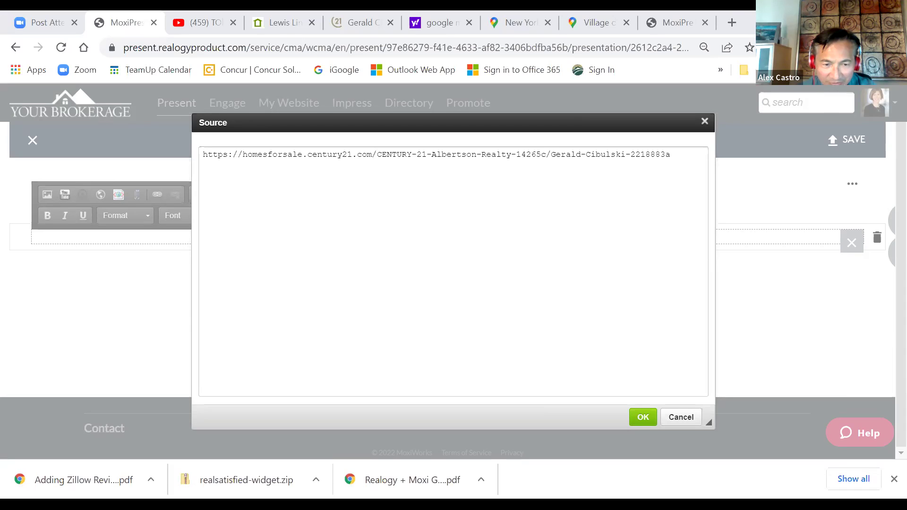
{"action": "left_click", "coordinate": [287, 240]}
{"action": "key", "text": "Return"}
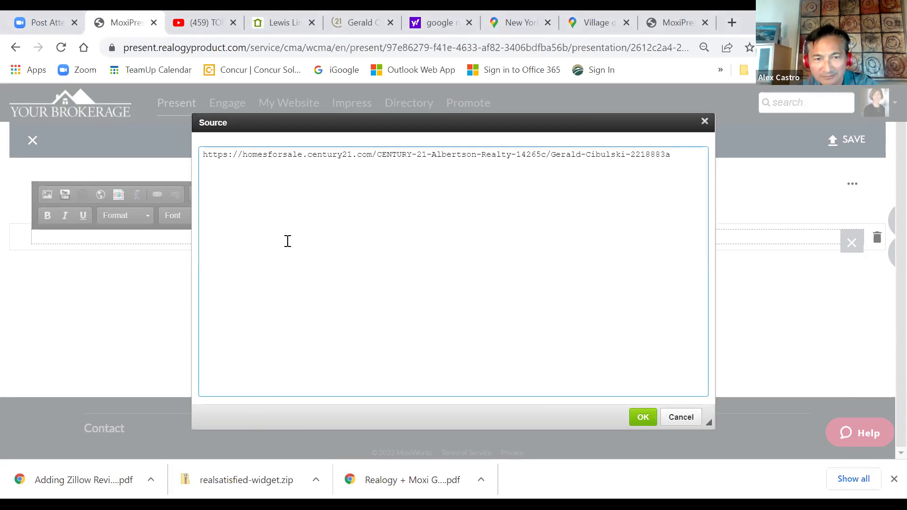
{"action": "type", "text": "<iframe width='853' height='480' src=\"https://www.realsatisfied.com/Lewis-Link\" frameborder='0' allowfullscreen allow='xr-spatial-tracking'></iframe>"}
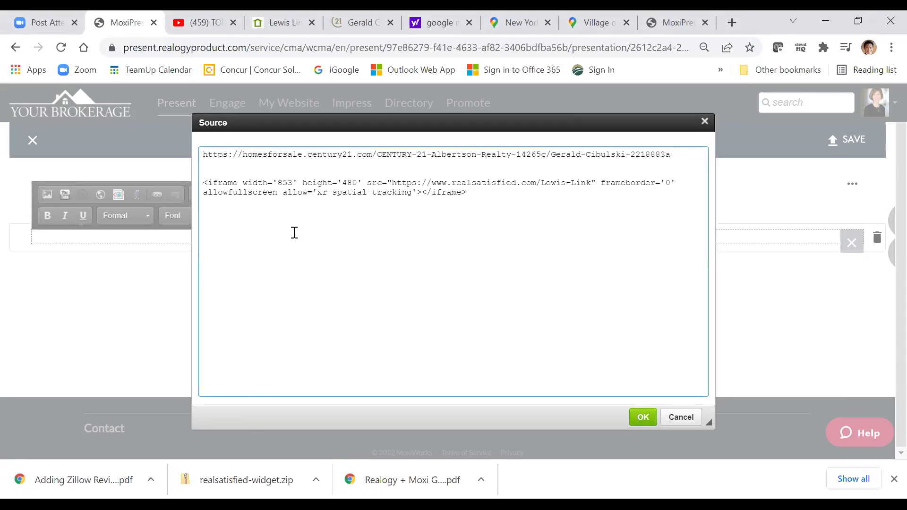
{"action": "left_click_drag", "start_coordinate": [203, 152], "coordinate": [674, 147]}
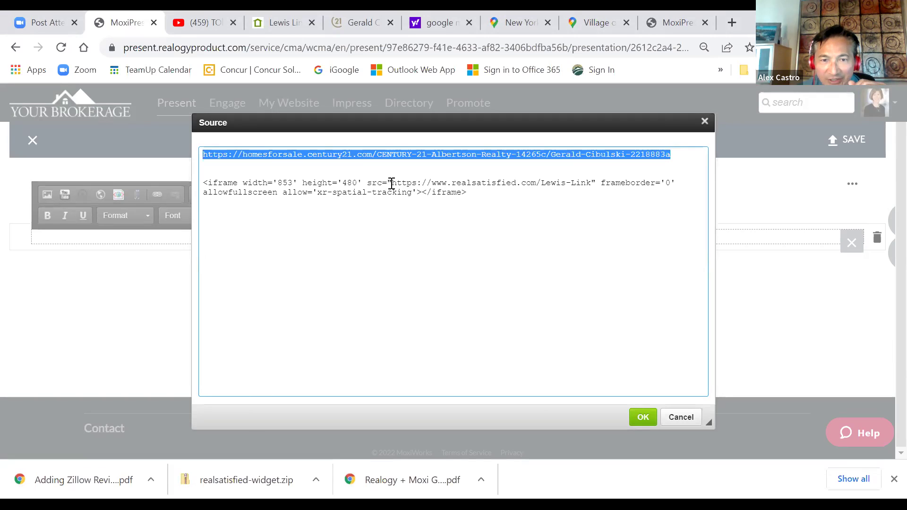
{"action": "left_click_drag", "start_coordinate": [392, 184], "coordinate": [202, 186]}
{"action": "key", "text": "ctrl+c"}
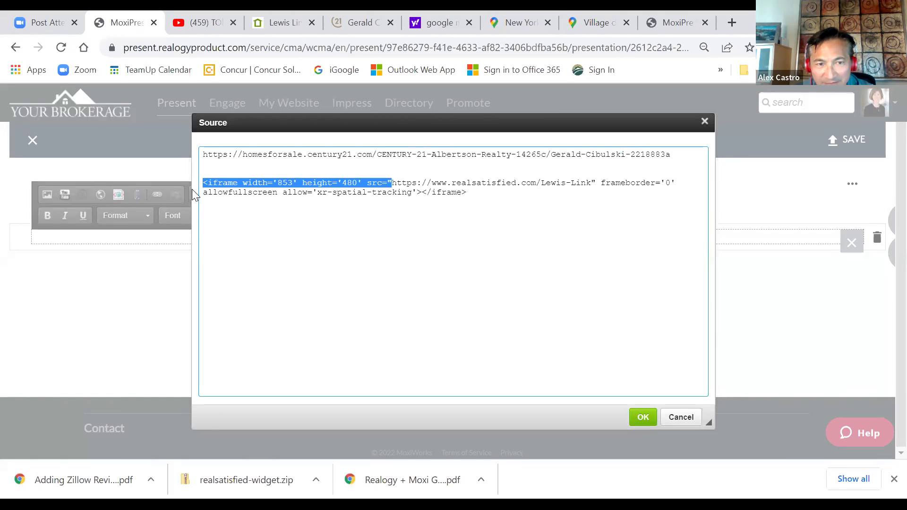
{"action": "left_click", "coordinate": [204, 156]}
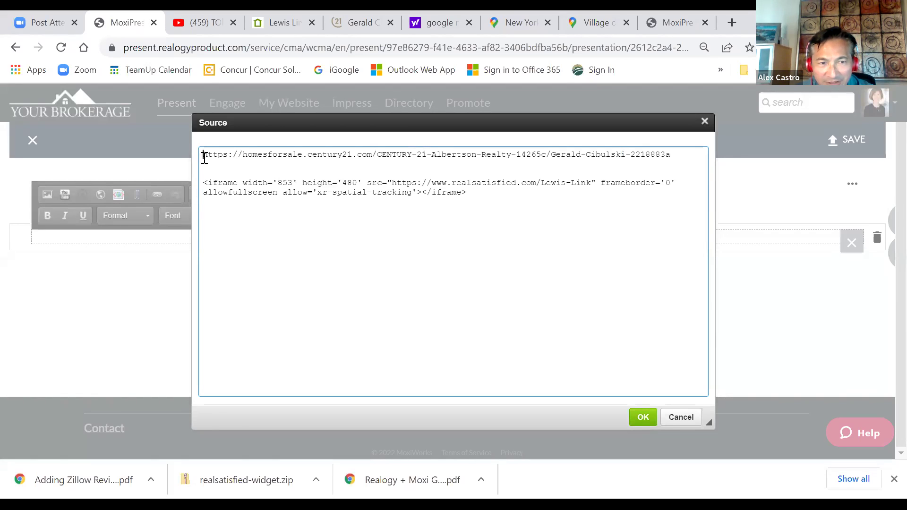
{"action": "key", "text": "ctrl+v"}
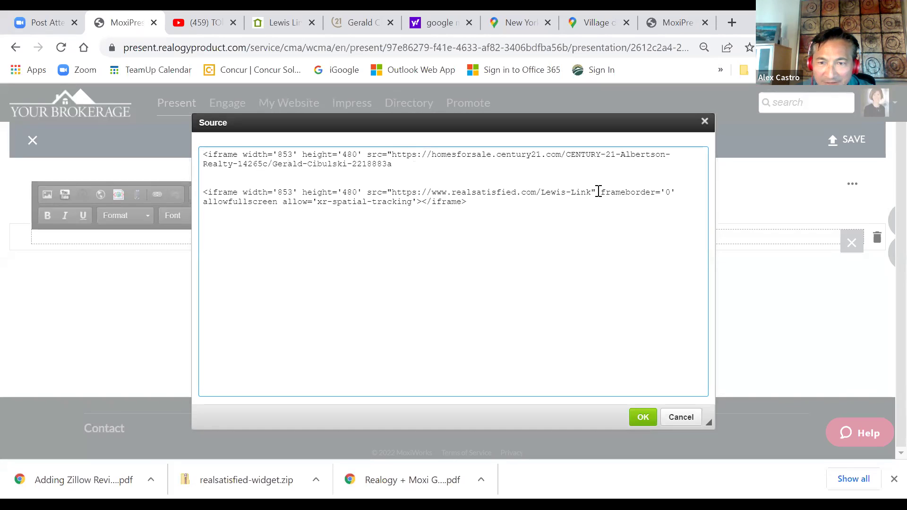
Step: Append the frameborder and closing tag, add the missing quote, and delete the RealSatisfied iframe line
{"action": "left_click_drag", "start_coordinate": [598, 191], "coordinate": [602, 200]}
{"action": "key", "text": "ctrl+c"}
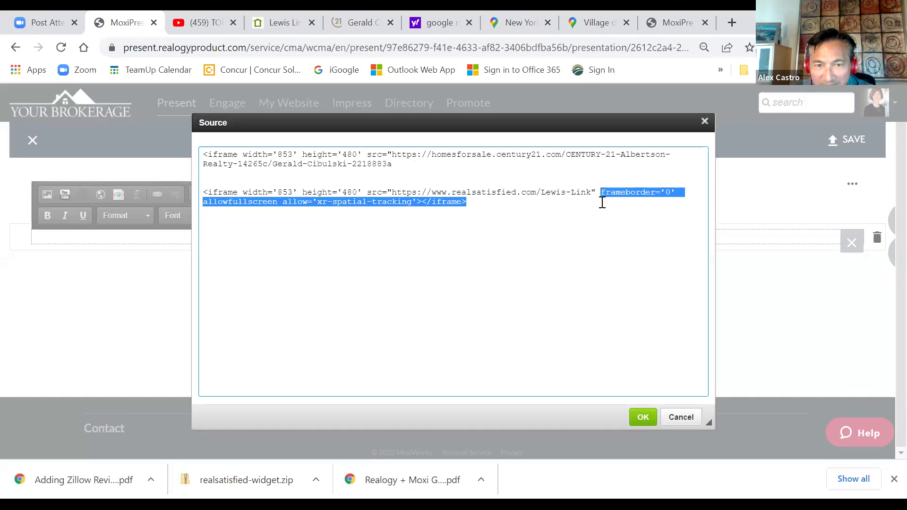
{"action": "left_click", "coordinate": [480, 164]}
{"action": "key", "text": "ctrl+v"}
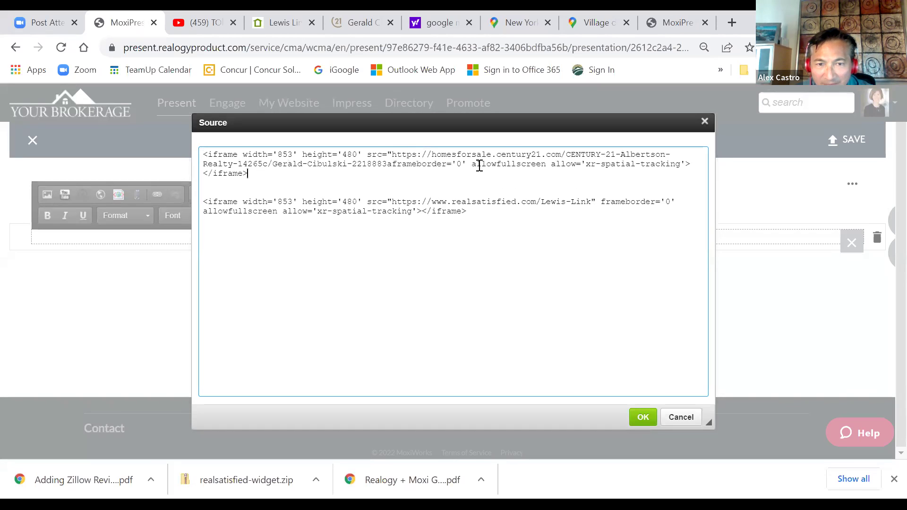
{"action": "left_click", "coordinate": [392, 165]}
{"action": "type", "text": "\""}
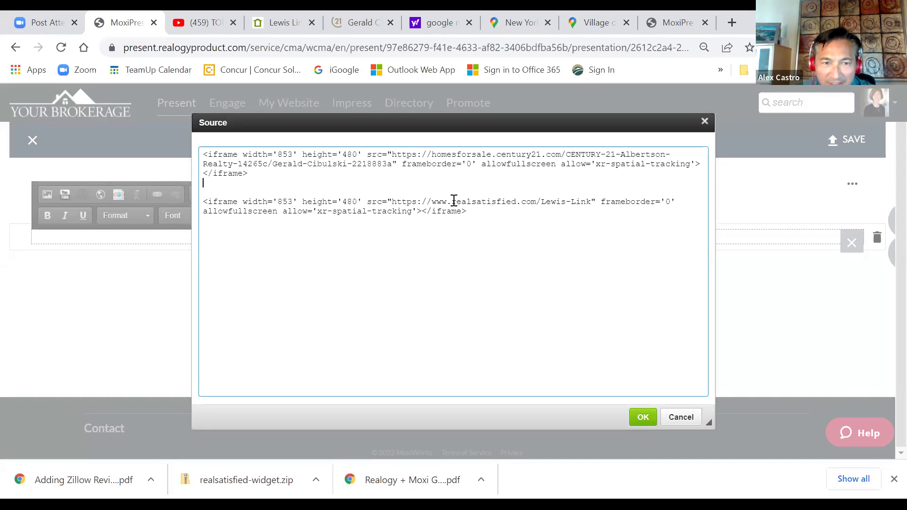
{"action": "key", "text": "ctrl+shift+End"}
{"action": "key", "text": "Delete"}
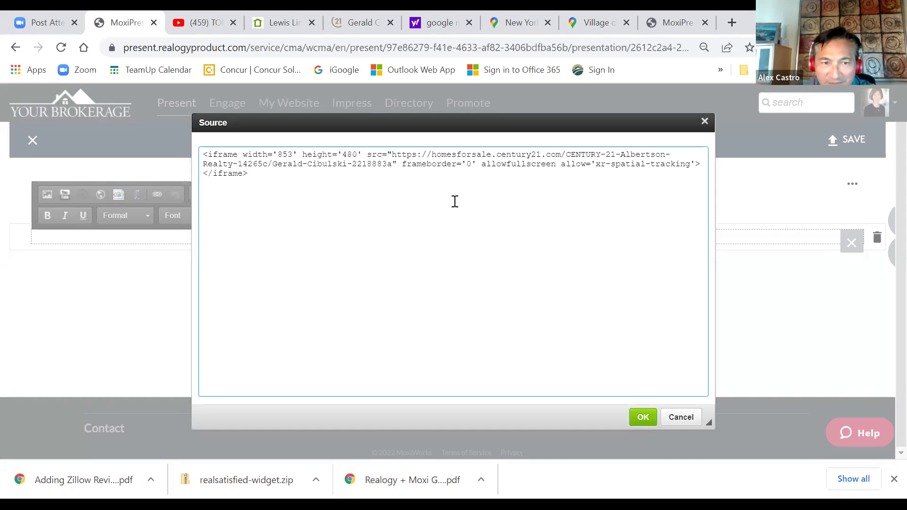
{"action": "mouse_move", "coordinate": [388, 155]}
{"action": "left_mouse_down"}
{"action": "mouse_move", "coordinate": [517, 173]}
{"action": "mouse_move", "coordinate": [611, 154]}
{"action": "mouse_move", "coordinate": [407, 186]}
{"action": "mouse_move", "coordinate": [271, 170]}
{"action": "mouse_move", "coordinate": [391, 165]}
{"action": "left_mouse_up"}
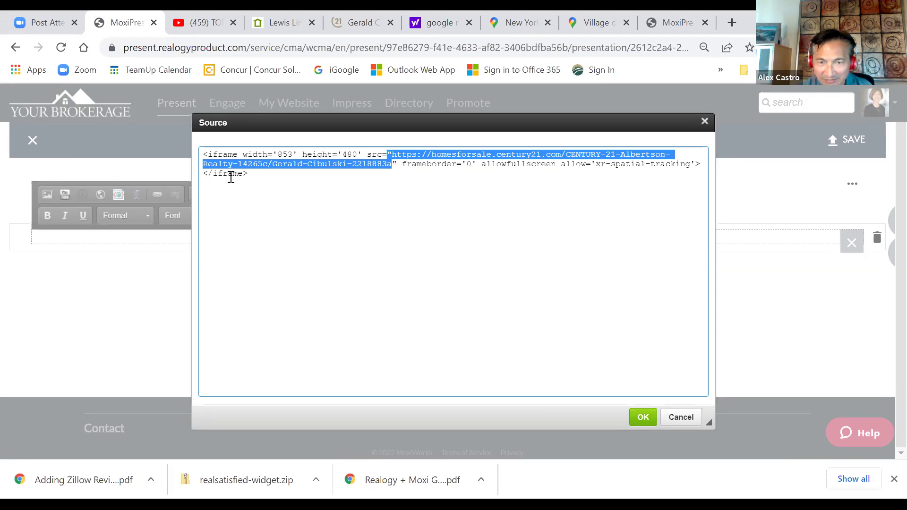
Step: Apply the Century 21 iframe code, centre it, and check the print-portrait and web versions
{"action": "left_click", "coordinate": [642, 420]}
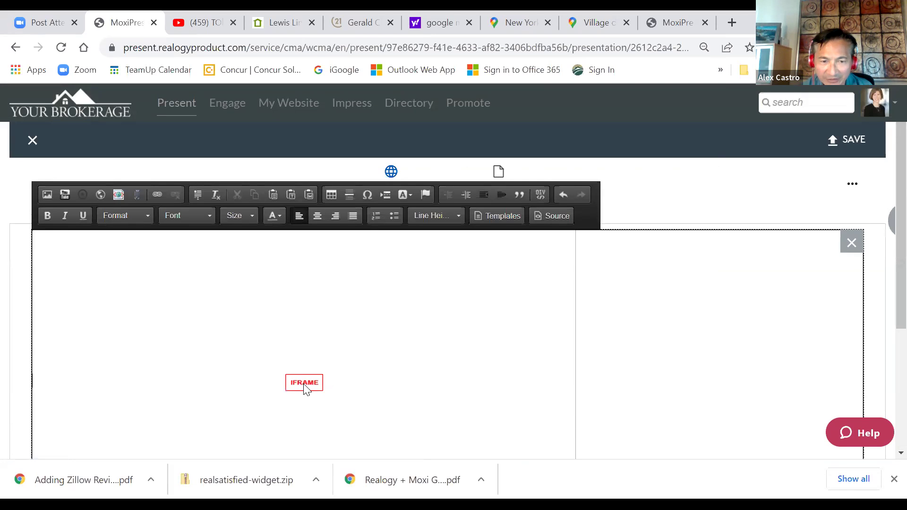
{"action": "left_click", "coordinate": [316, 216]}
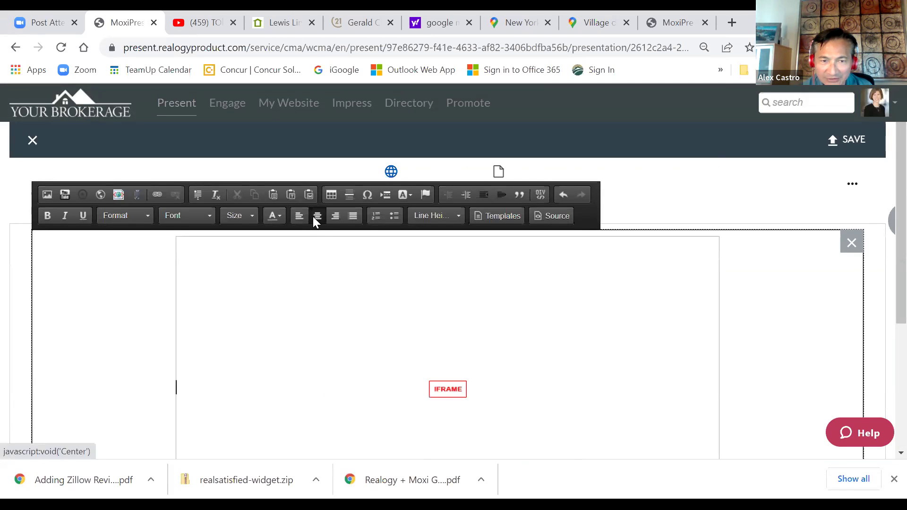
{"action": "left_click", "coordinate": [498, 173]}
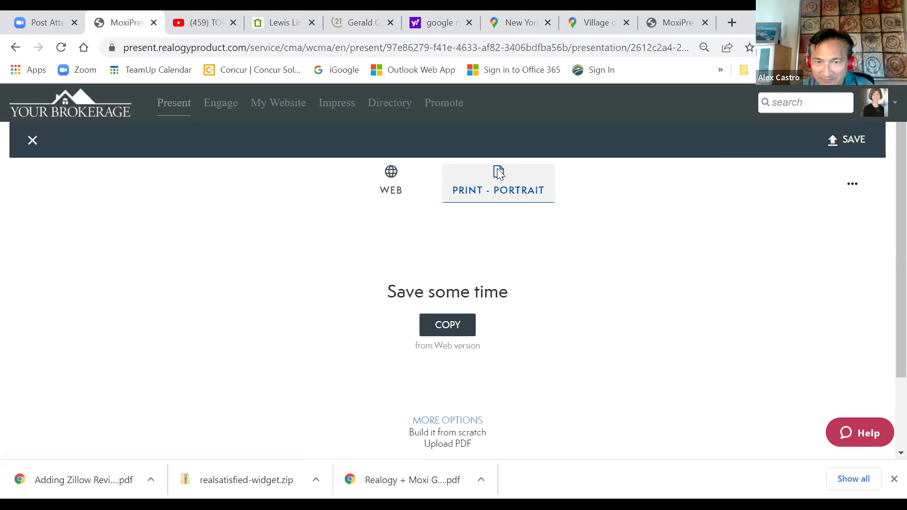
{"action": "left_click", "coordinate": [397, 183]}
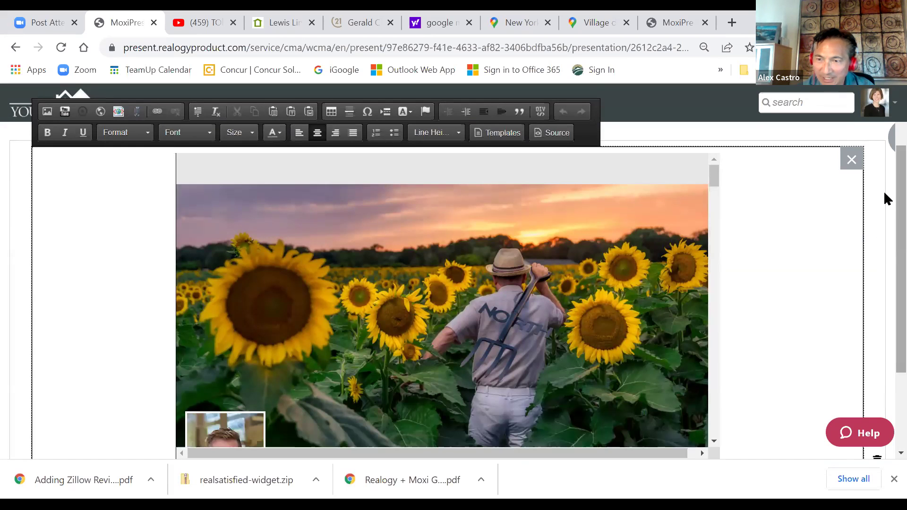
Step: Scroll through the embedded Century 21 agent site, then open the page's save settings
{"action": "scroll", "coordinate": [883, 200], "scroll_direction": "down", "scroll_amount": 1}
{"action": "left_click_drag", "start_coordinate": [714, 151], "coordinate": [715, 226]}
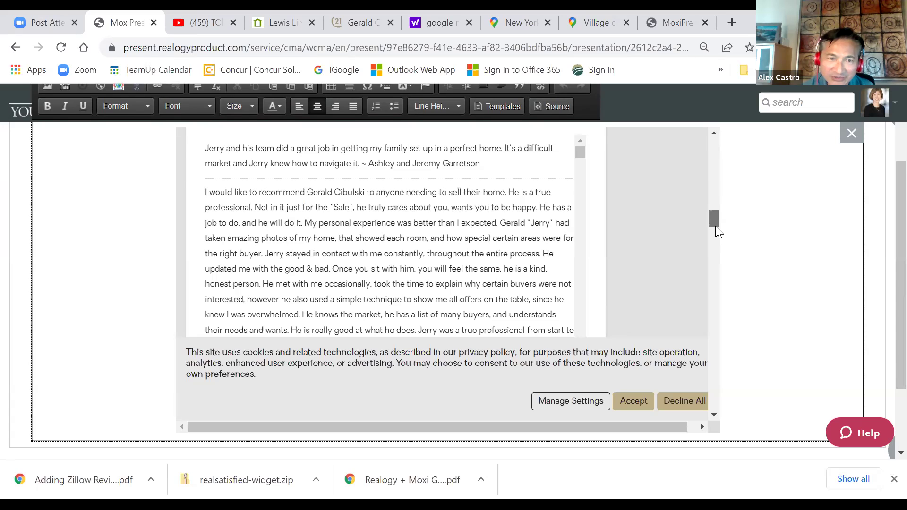
{"action": "left_click_drag", "start_coordinate": [715, 227], "coordinate": [715, 255]}
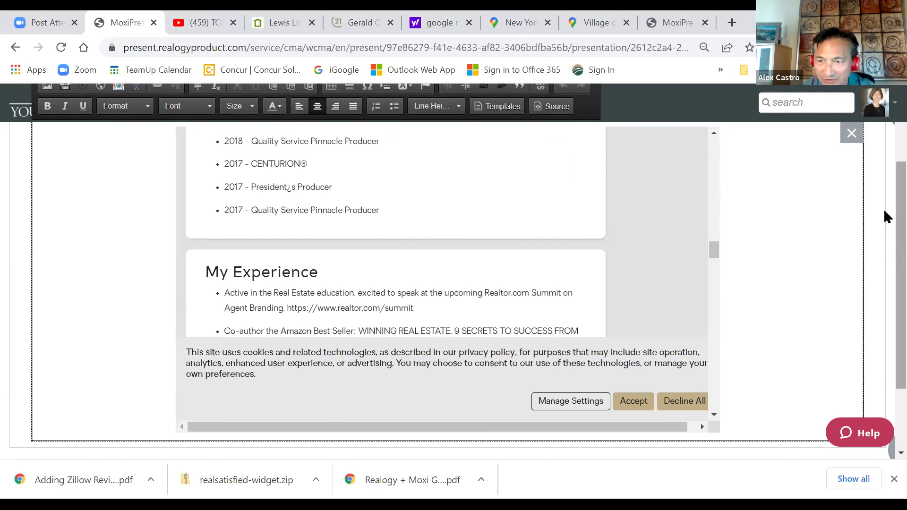
{"action": "scroll", "coordinate": [884, 208], "scroll_direction": "up", "scroll_amount": 3}
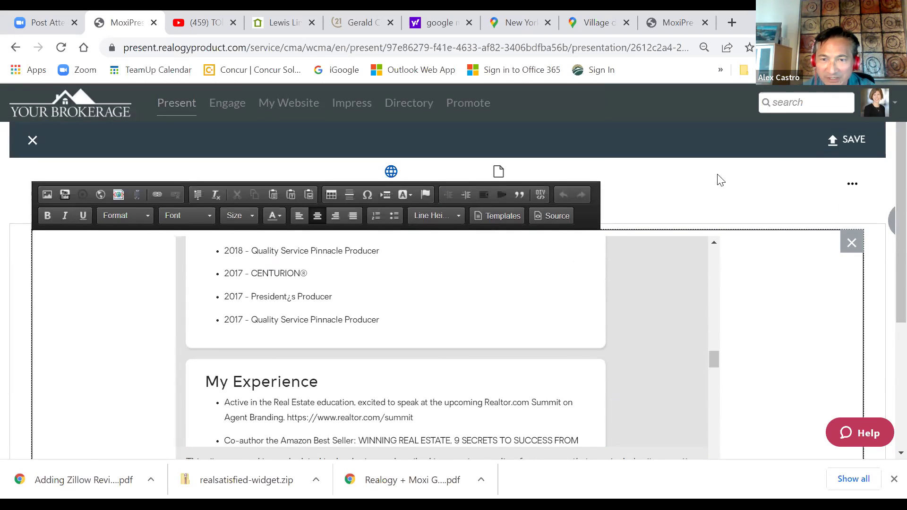
{"action": "left_click", "coordinate": [849, 139]}
Step: Save the page as 'Zap Website Example 2' and close the editor to the pages list
{"action": "left_click", "coordinate": [237, 168]}
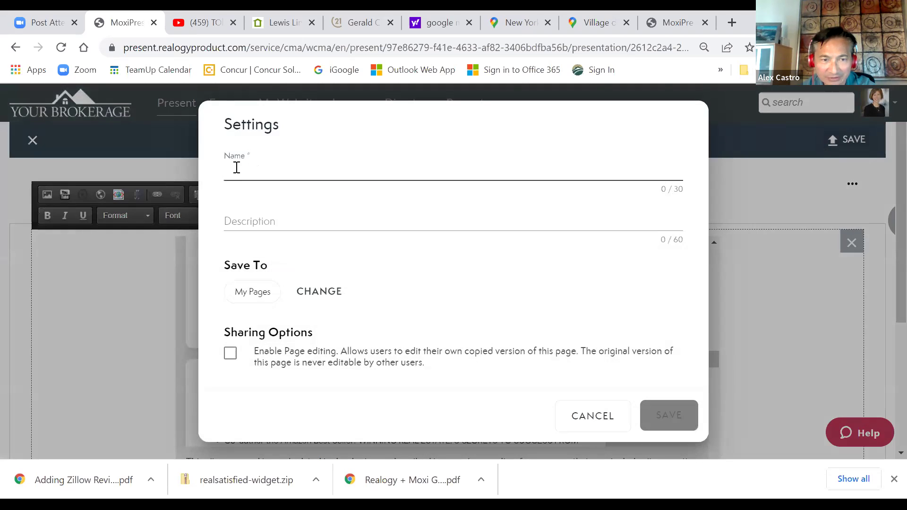
{"action": "type", "text": "Zap"}
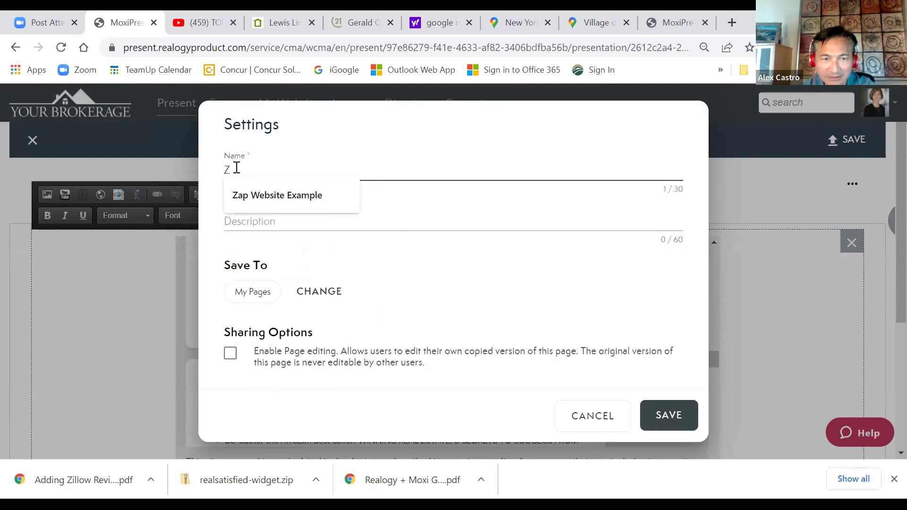
{"action": "key", "text": "Down"}
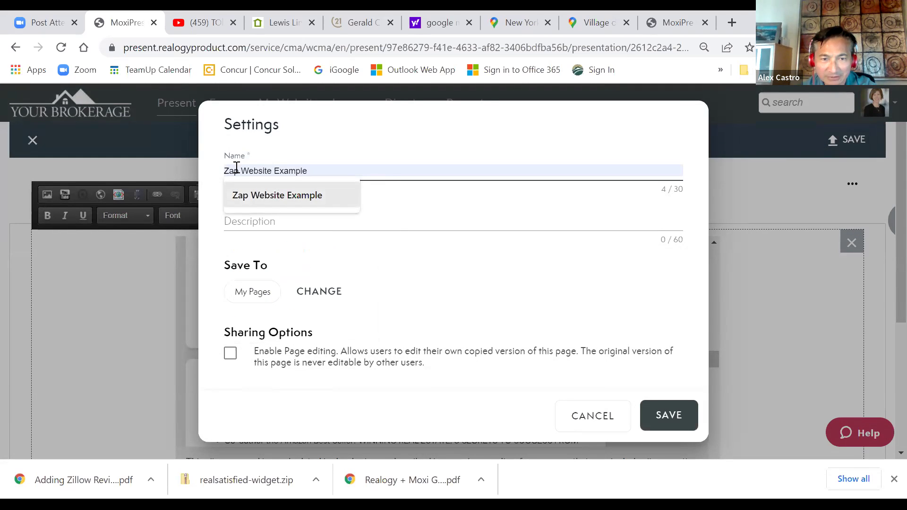
{"action": "key", "text": "Up"}
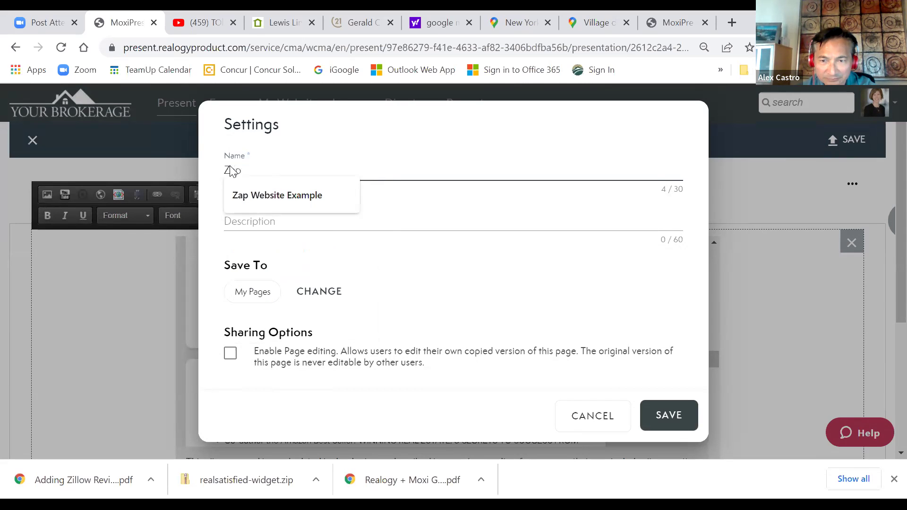
{"action": "left_click", "coordinate": [257, 198]}
{"action": "type", "text": "2"}
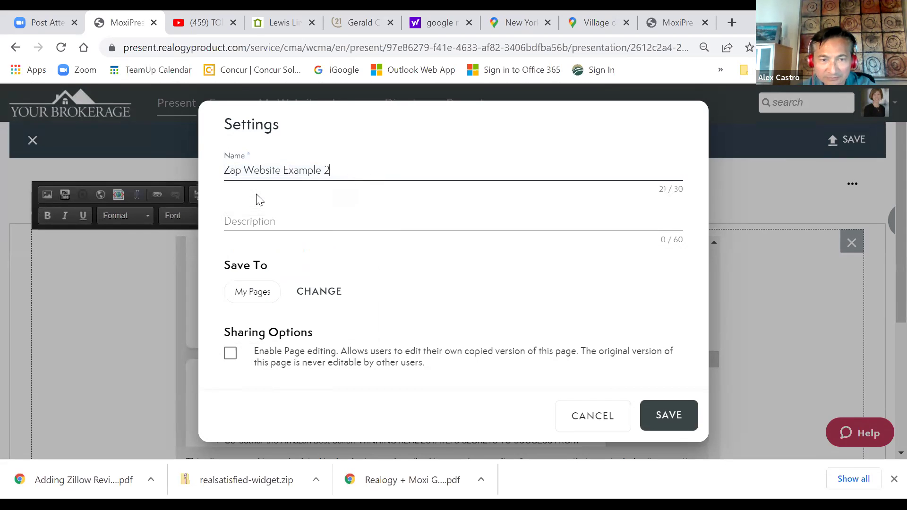
{"action": "key", "text": "Return"}
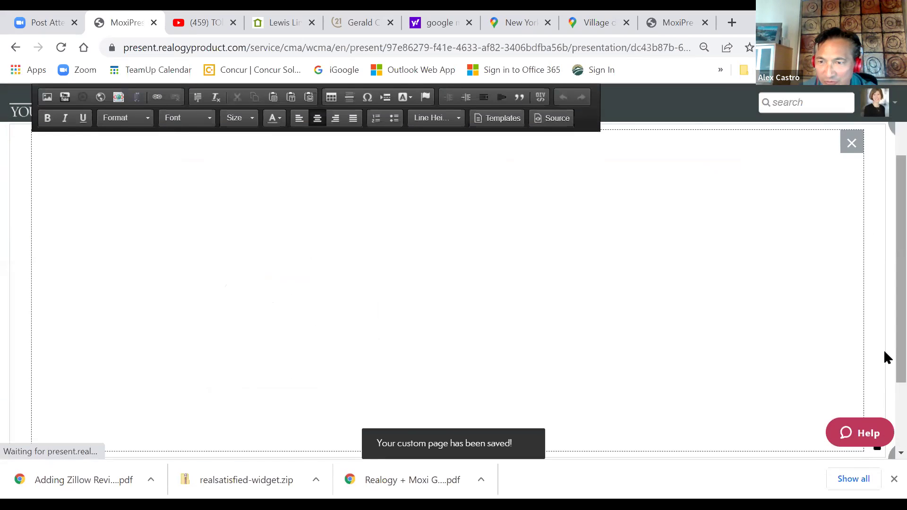
{"action": "scroll", "coordinate": [885, 246], "scroll_direction": "up", "scroll_amount": 2}
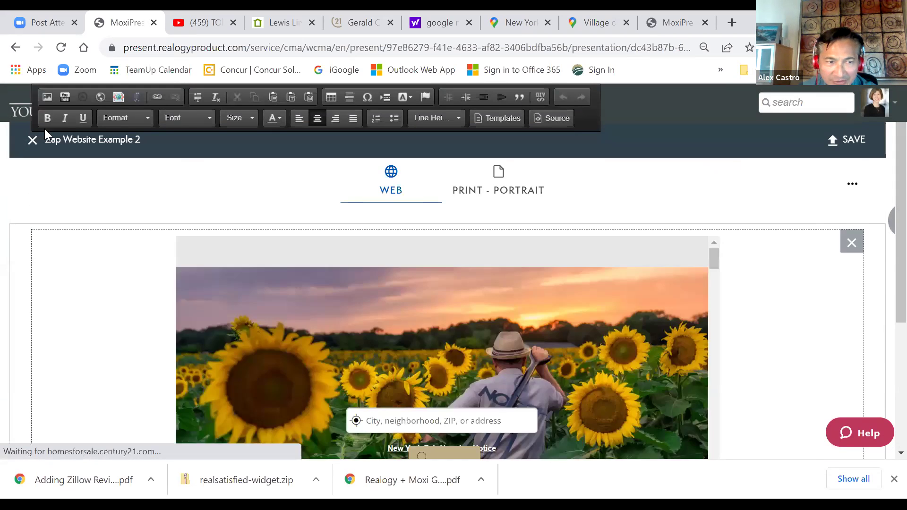
{"action": "left_click", "coordinate": [33, 141]}
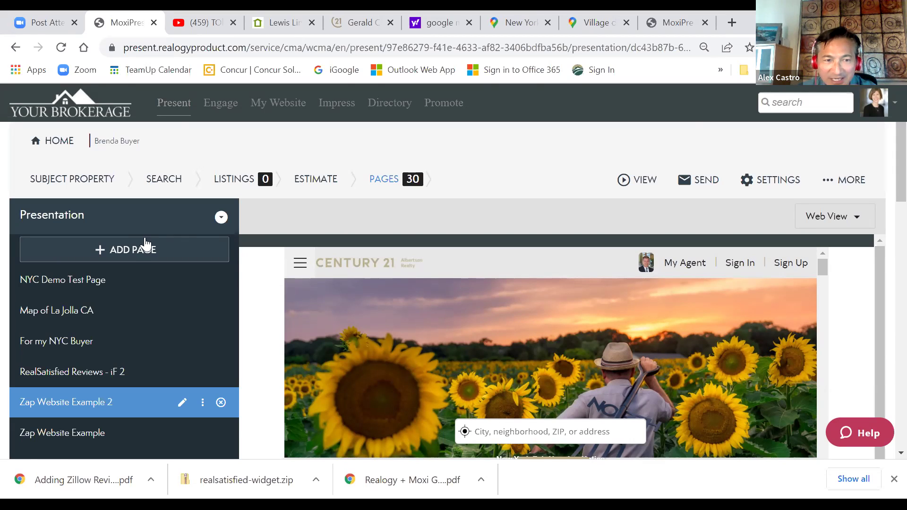
Step: Create a new built page with the single full-width layout and a rich-text content block
{"action": "left_click", "coordinate": [130, 247]}
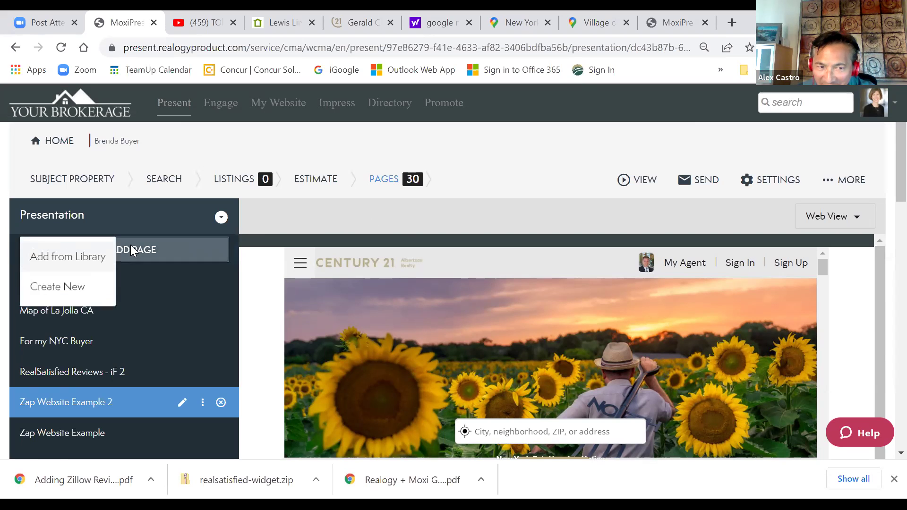
{"action": "left_click", "coordinate": [81, 288]}
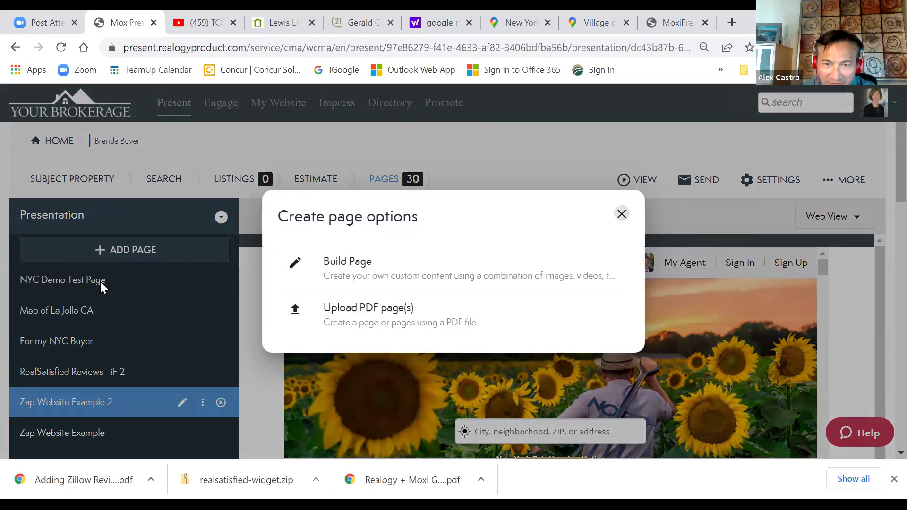
{"action": "left_click", "coordinate": [332, 271]}
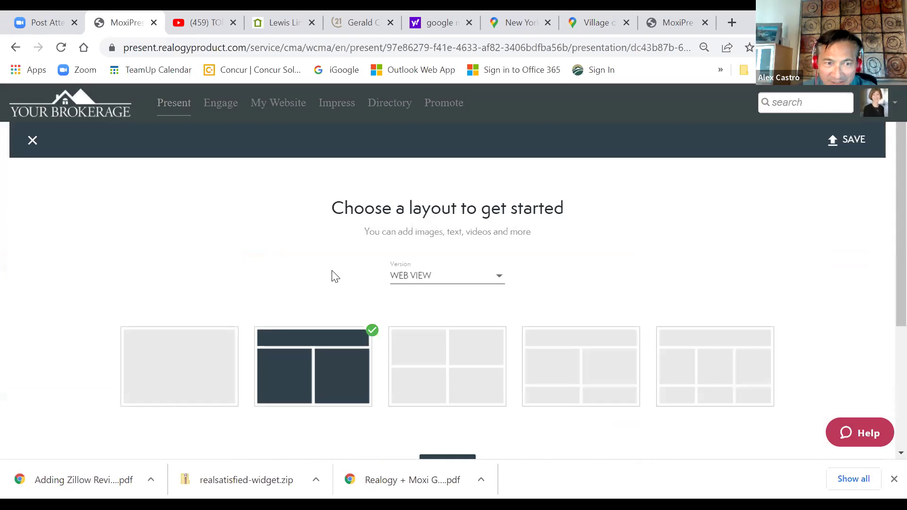
{"action": "left_click", "coordinate": [218, 367]}
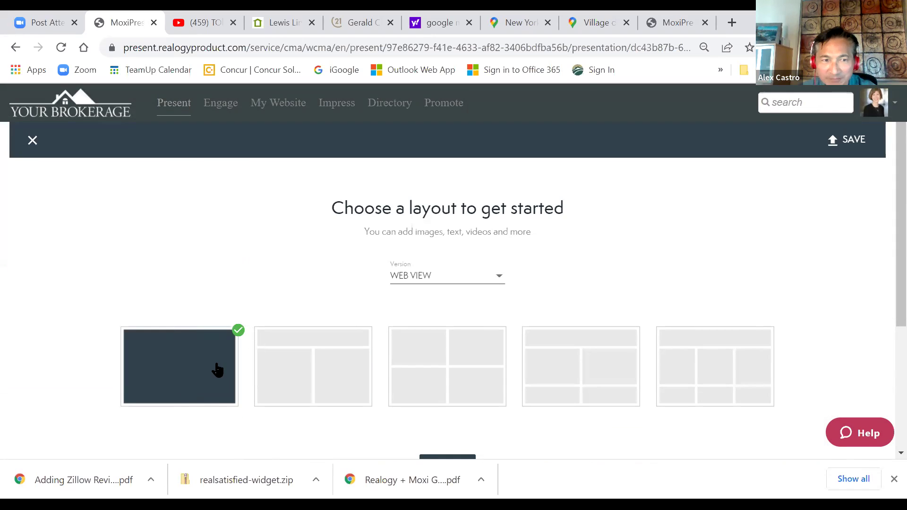
{"action": "scroll", "coordinate": [885, 359], "scroll_direction": "down", "scroll_amount": 3}
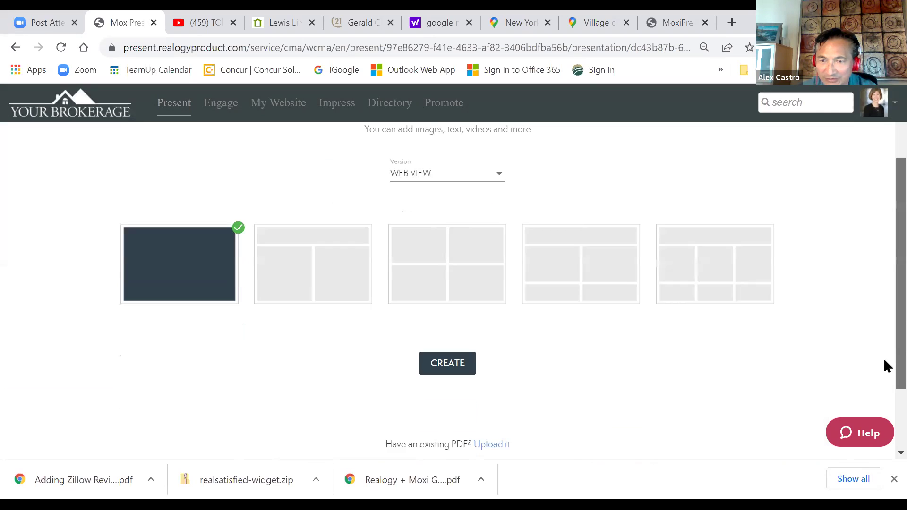
{"action": "left_click", "coordinate": [442, 342]}
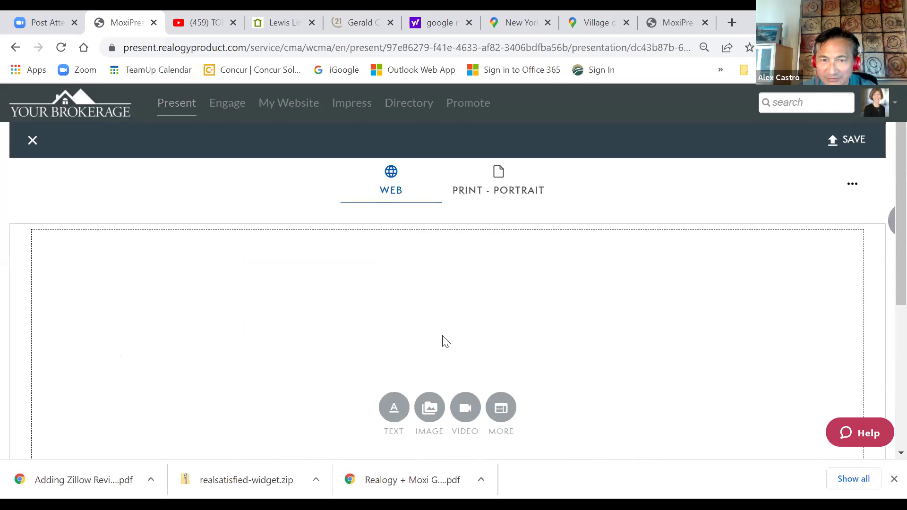
{"action": "left_click", "coordinate": [503, 409]}
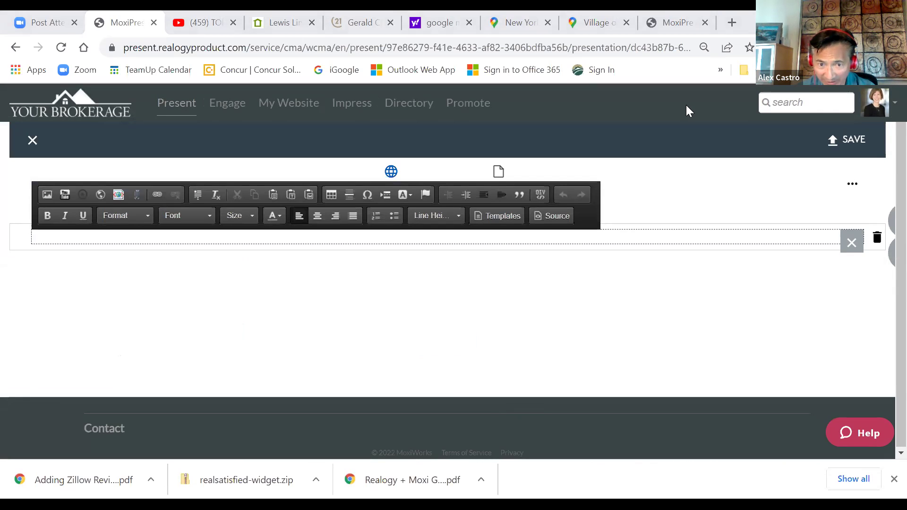
Step: Paste the Matterport tour iframe code into the block's HTML source, then switch to the YouTube NYC video
{"action": "left_click", "coordinate": [552, 220]}
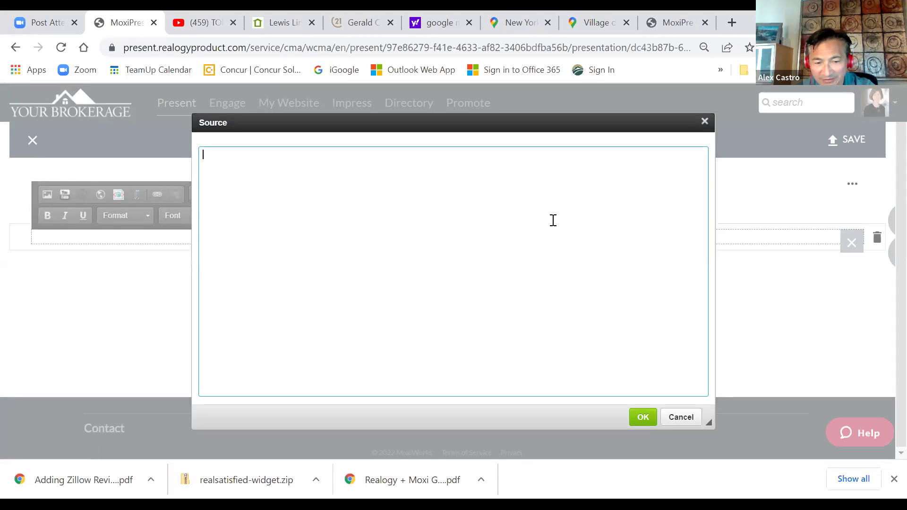
{"action": "type", "text": "<iframe width='853' height='480' src='https://my.matterport.com/show/?m=KbZetnJ8i7b' frameborder='0' allowfullscreen allow='xr-spatial-tracking'></iframe>"}
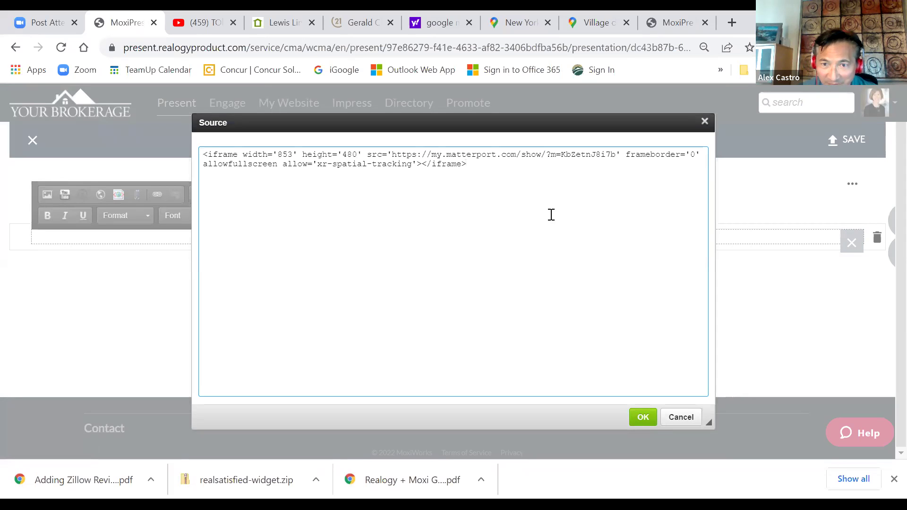
{"action": "left_click_drag", "start_coordinate": [392, 154], "coordinate": [616, 159]}
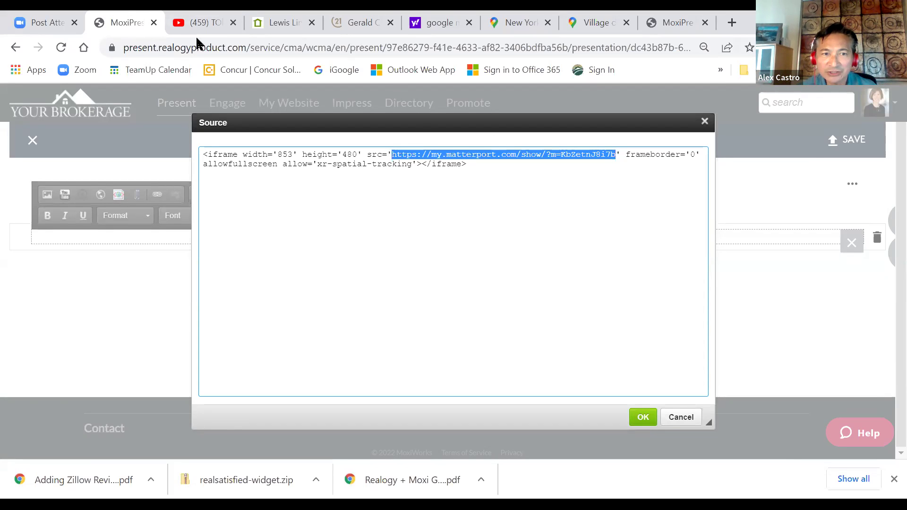
{"action": "left_click", "coordinate": [213, 29]}
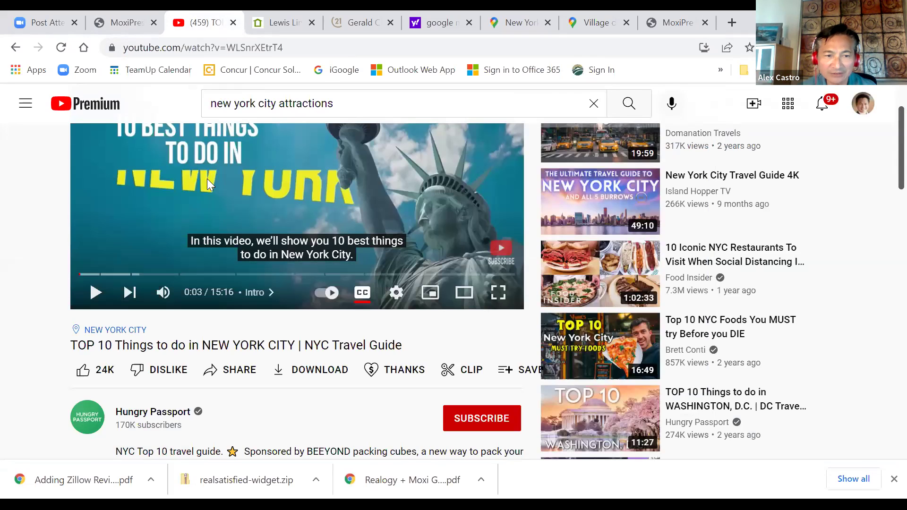
Step: Bring up the Share dialog's Embed code for the New York City top-10 video
{"action": "left_click", "coordinate": [227, 373]}
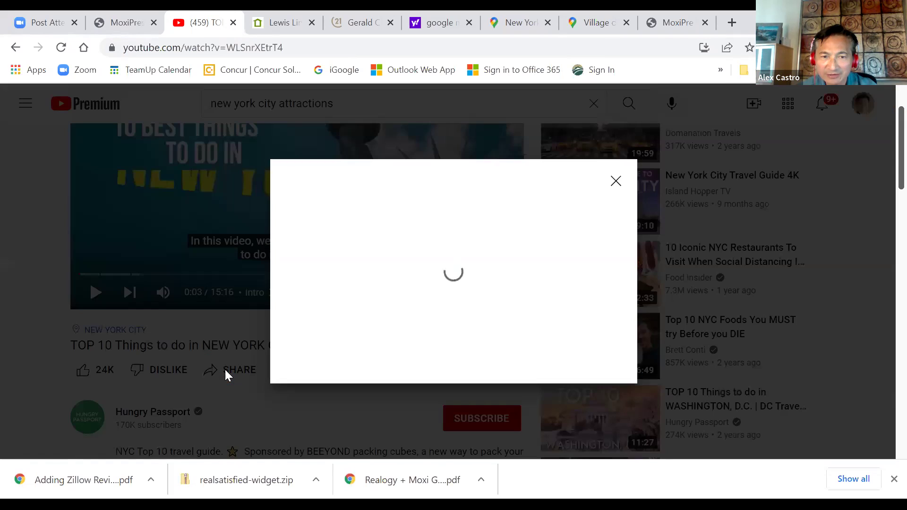
{"action": "left_click_drag", "start_coordinate": [461, 305], "coordinate": [274, 298]}
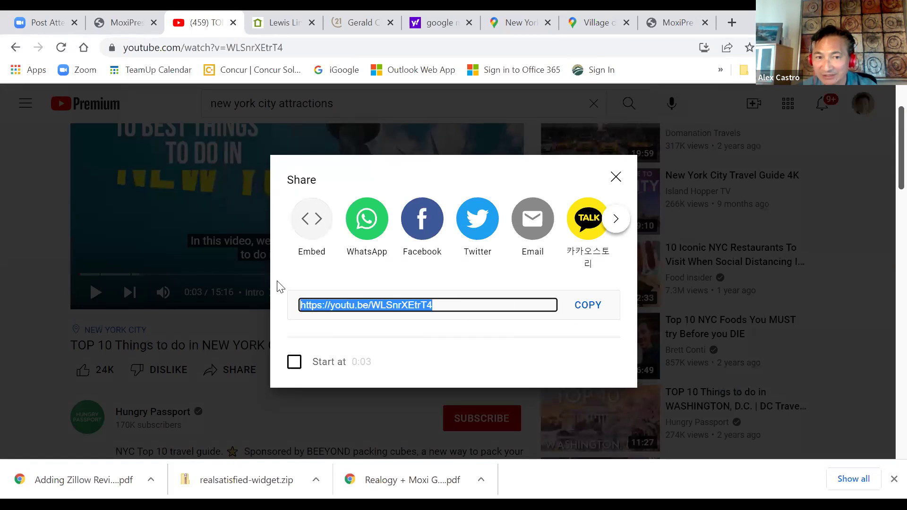
{"action": "left_click", "coordinate": [308, 220]}
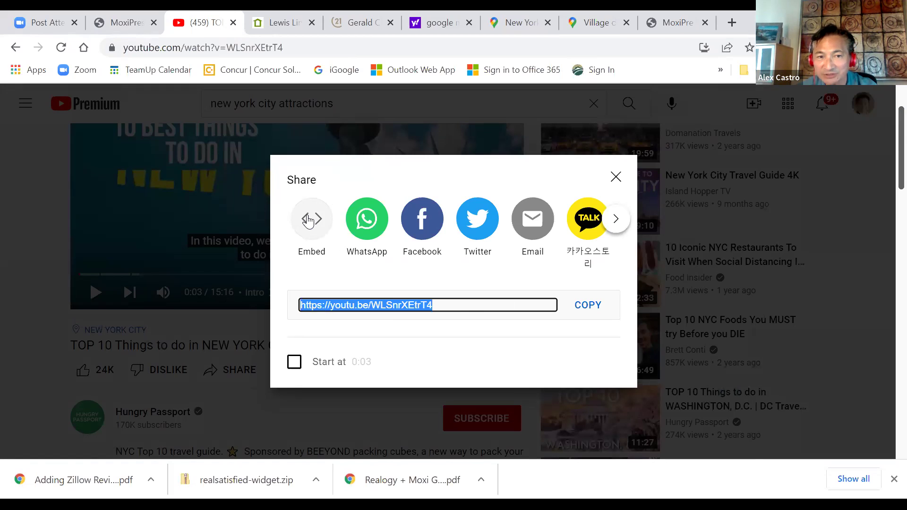
{"action": "left_click", "coordinate": [308, 220]}
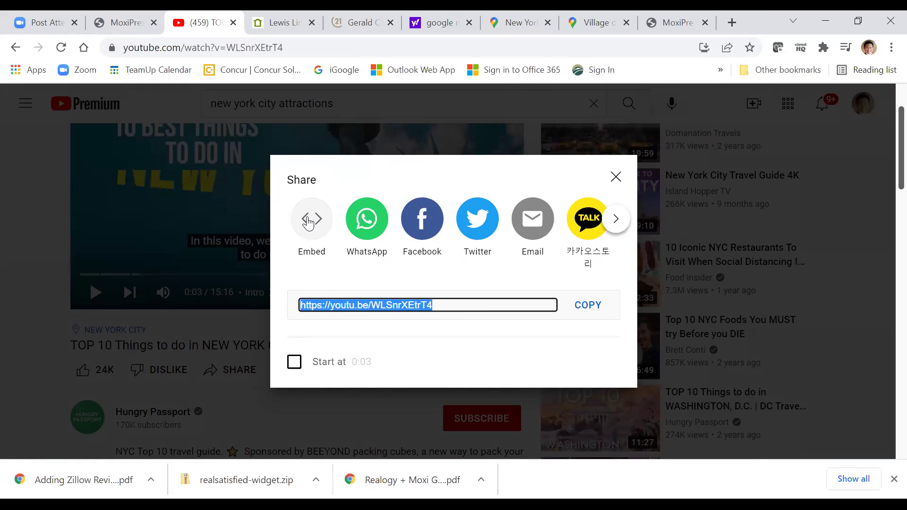
{"action": "left_click", "coordinate": [308, 221]}
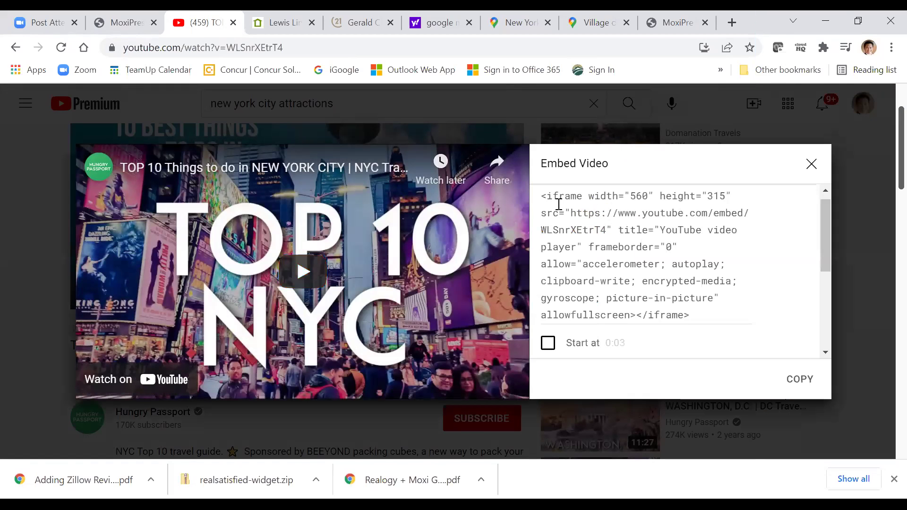
Step: Examine the YouTube iframe's width and height attributes, then return to MoxiPresent's source editor
{"action": "left_click_drag", "start_coordinate": [541, 195], "coordinate": [732, 196]}
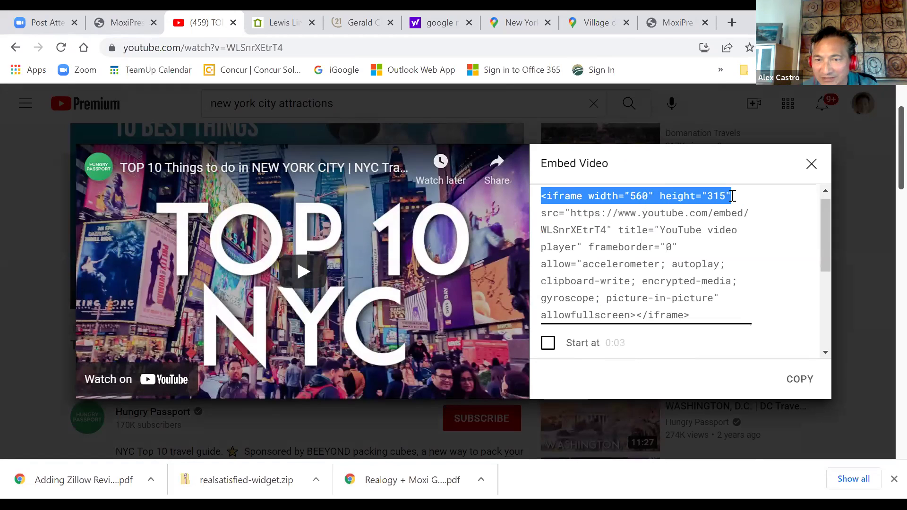
{"action": "key", "text": "ctrl"}
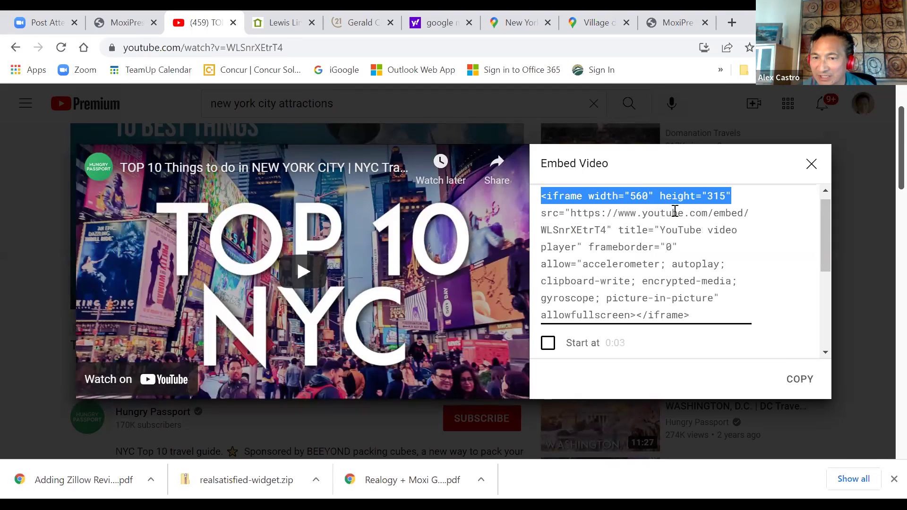
{"action": "left_click", "coordinate": [826, 253]}
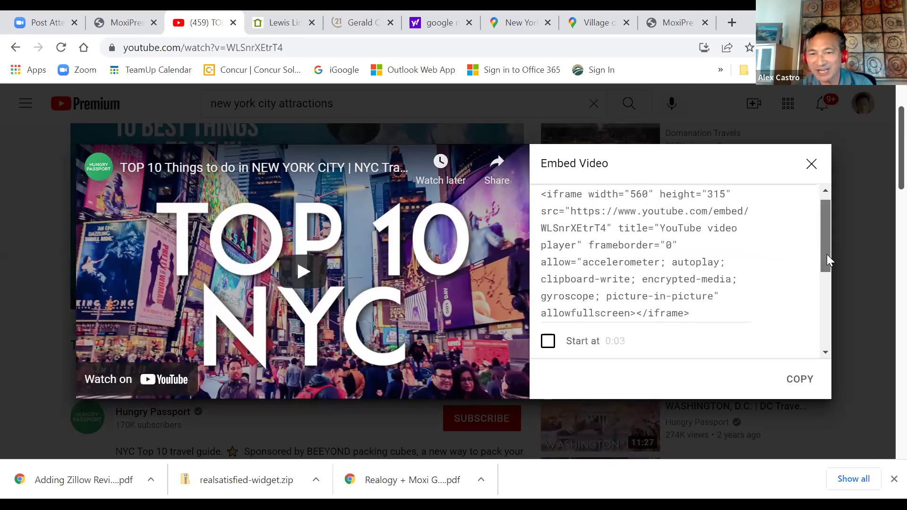
{"action": "scroll", "coordinate": [803, 241], "scroll_direction": "up", "scroll_amount": 1}
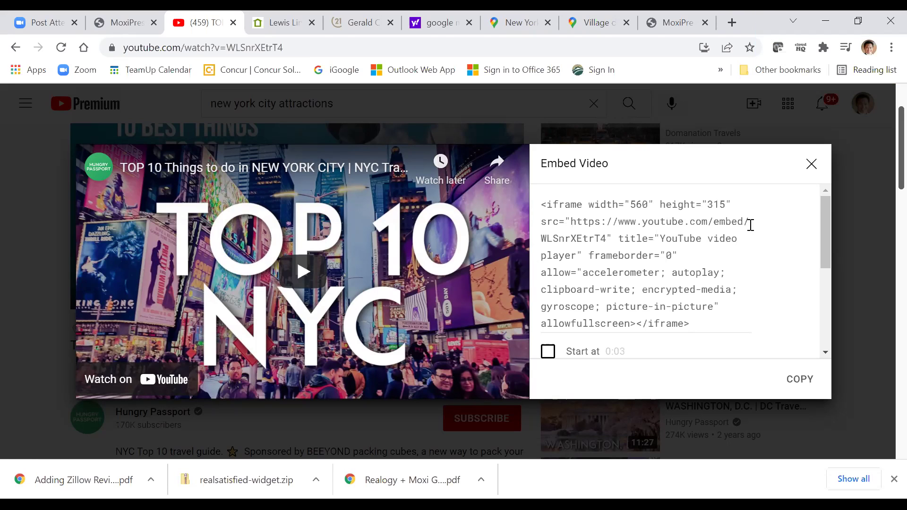
{"action": "left_click_drag", "start_coordinate": [567, 222], "coordinate": [538, 207]}
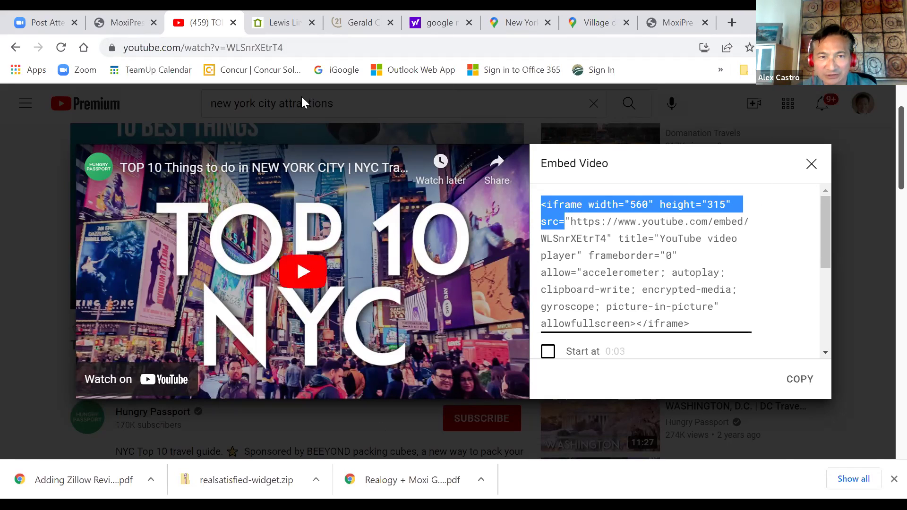
{"action": "left_click", "coordinate": [138, 24]}
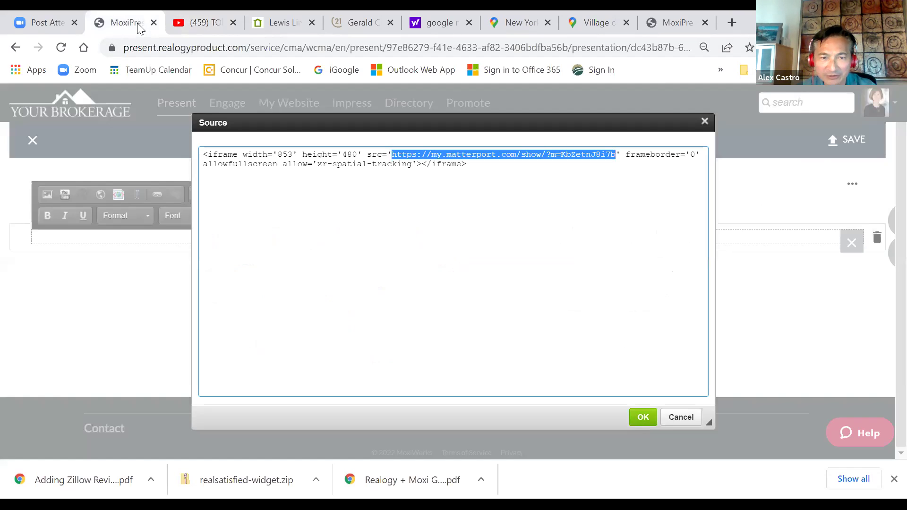
Step: Keep the Matterport iframe at 853×480, apply the source, and centre the iframe on the page
{"action": "left_click", "coordinate": [358, 163]}
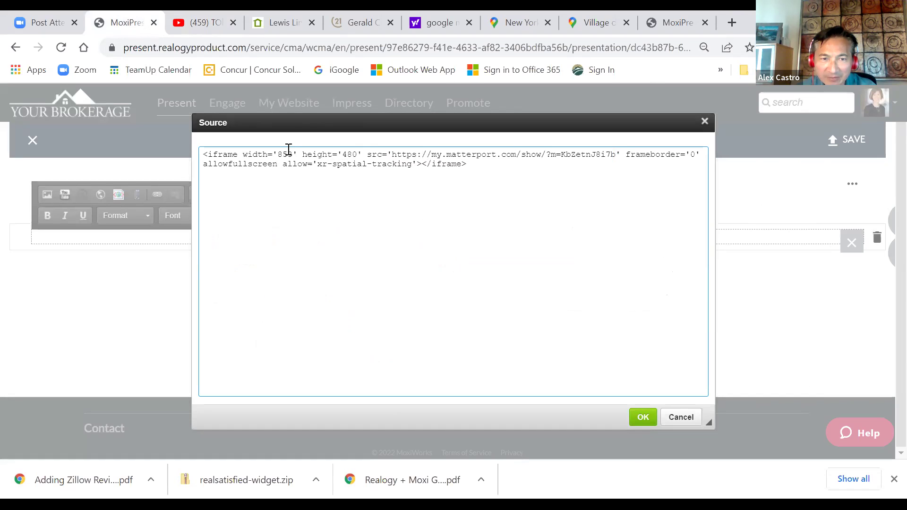
{"action": "left_click_drag", "start_coordinate": [288, 153], "coordinate": [282, 153]}
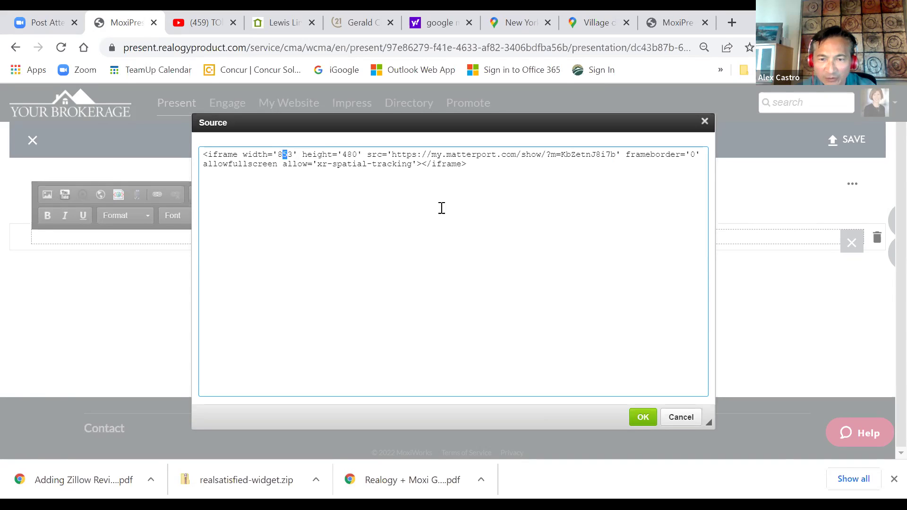
{"action": "left_click", "coordinate": [639, 416]}
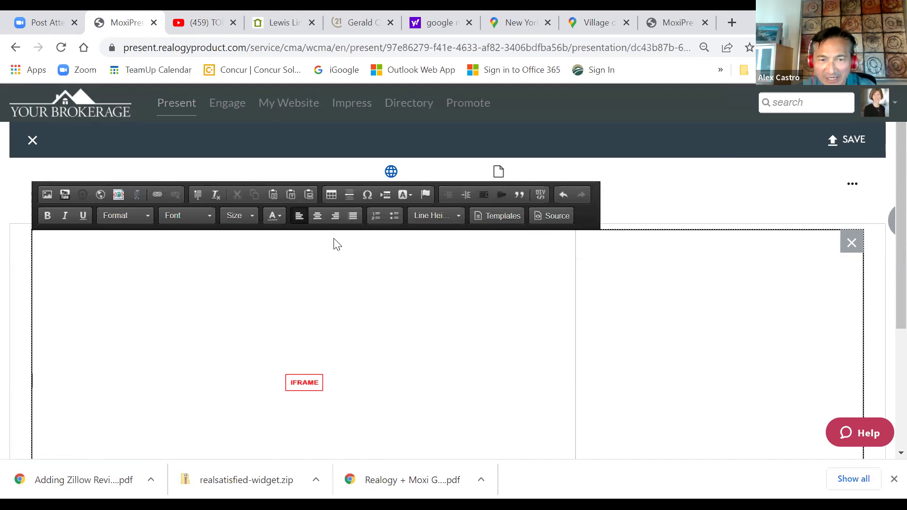
{"action": "left_click", "coordinate": [320, 215]}
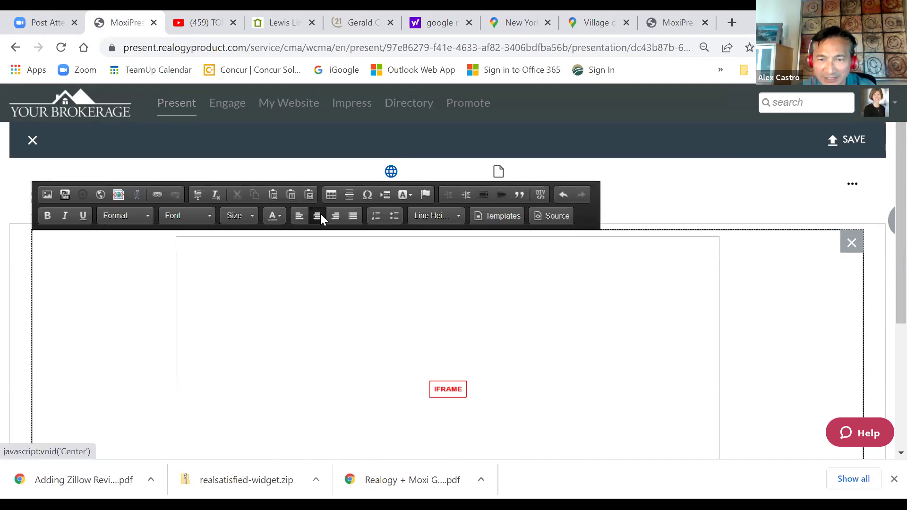
Step: Verify the iframe's paragraph uses text-align: center, then switch to the print-portrait version
{"action": "left_click", "coordinate": [561, 215]}
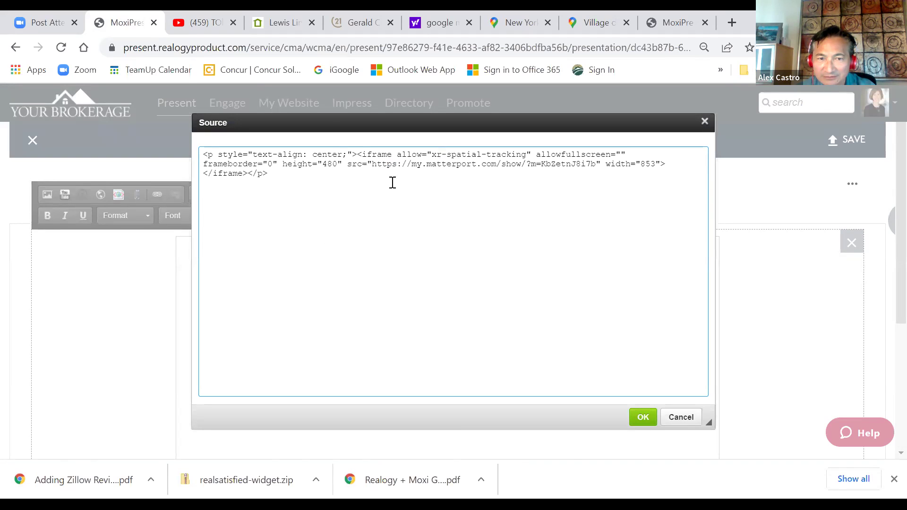
{"action": "left_click_drag", "start_coordinate": [343, 154], "coordinate": [246, 156]}
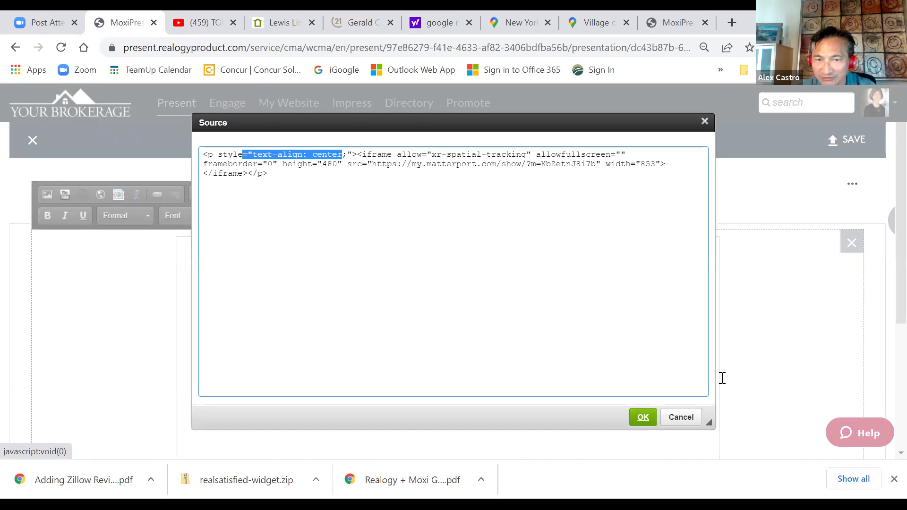
{"action": "key", "text": "Escape"}
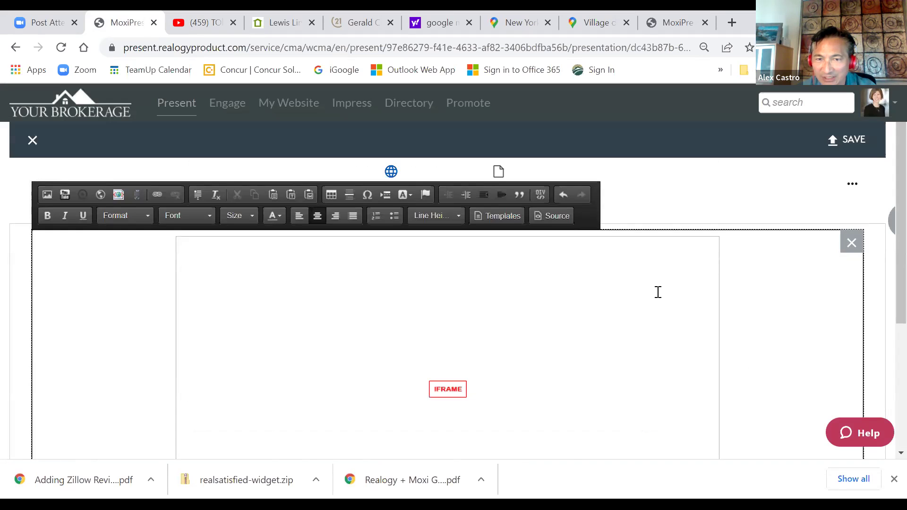
{"action": "left_click", "coordinate": [499, 174]}
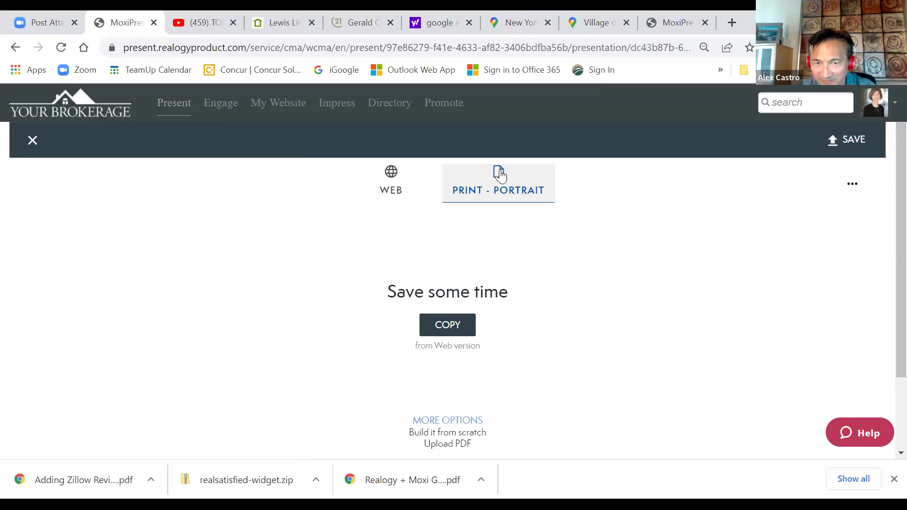
Step: Return to the web version and start the embedded Matterport 3D tour
{"action": "left_click", "coordinate": [386, 180]}
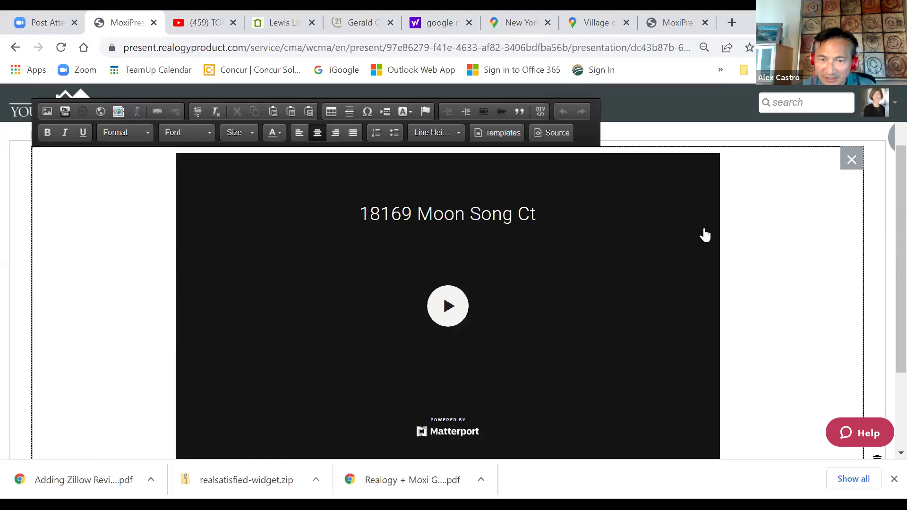
{"action": "scroll", "coordinate": [883, 264], "scroll_direction": "down", "scroll_amount": 1}
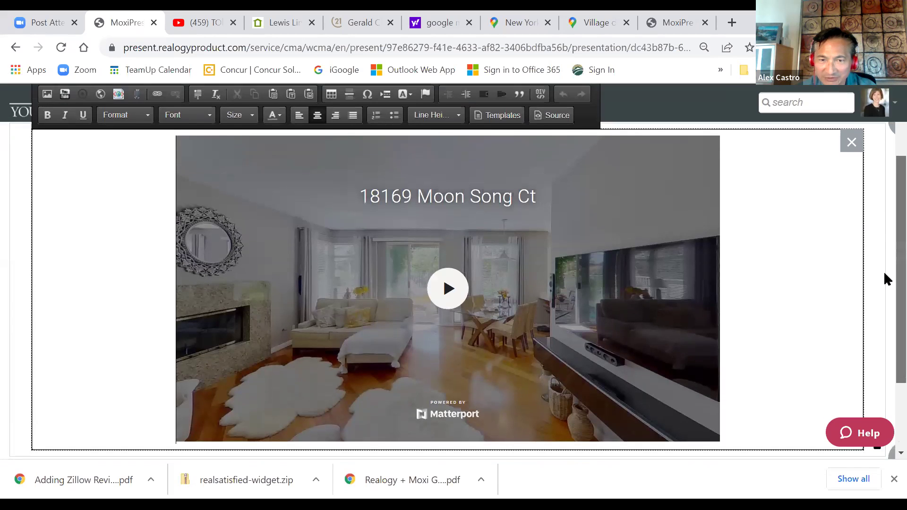
{"action": "scroll", "coordinate": [883, 274], "scroll_direction": "down", "scroll_amount": 1}
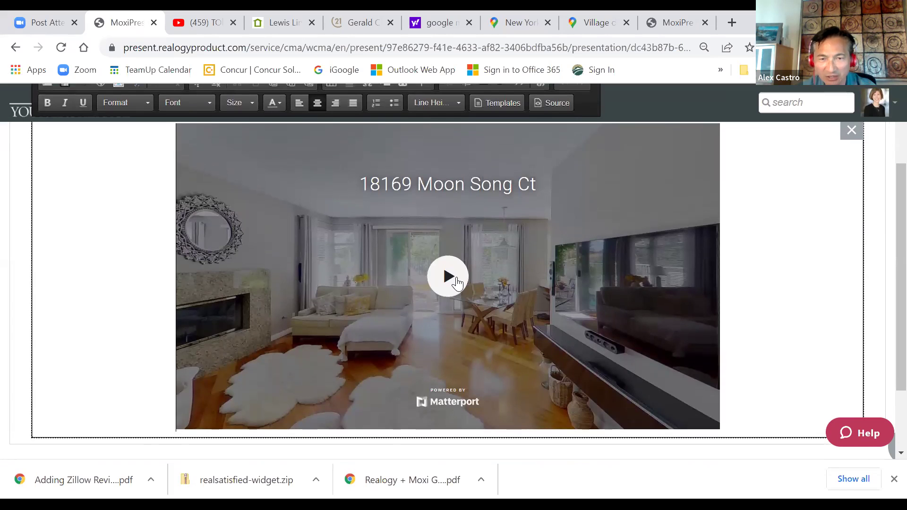
{"action": "left_click", "coordinate": [454, 282]}
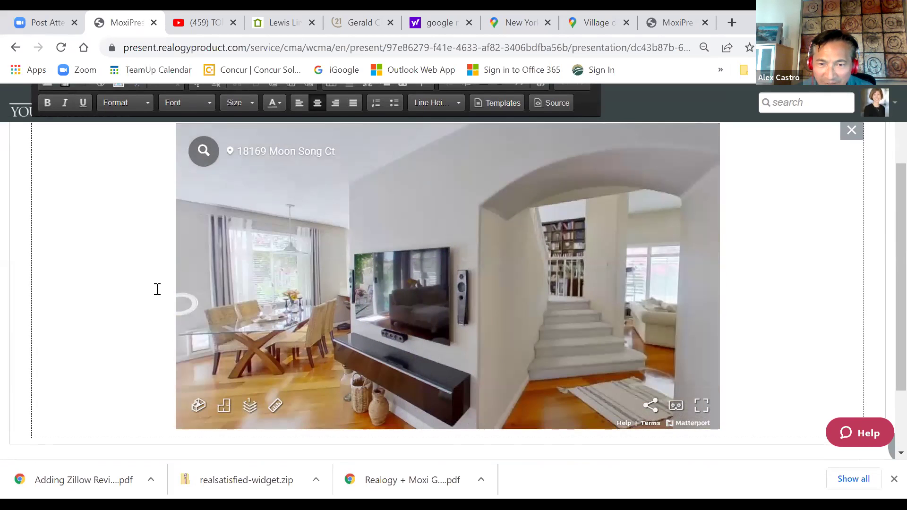
Step: Walk through the tour's hallway and living room toward the coffee table and fireplace
{"action": "left_click", "coordinate": [495, 313]}
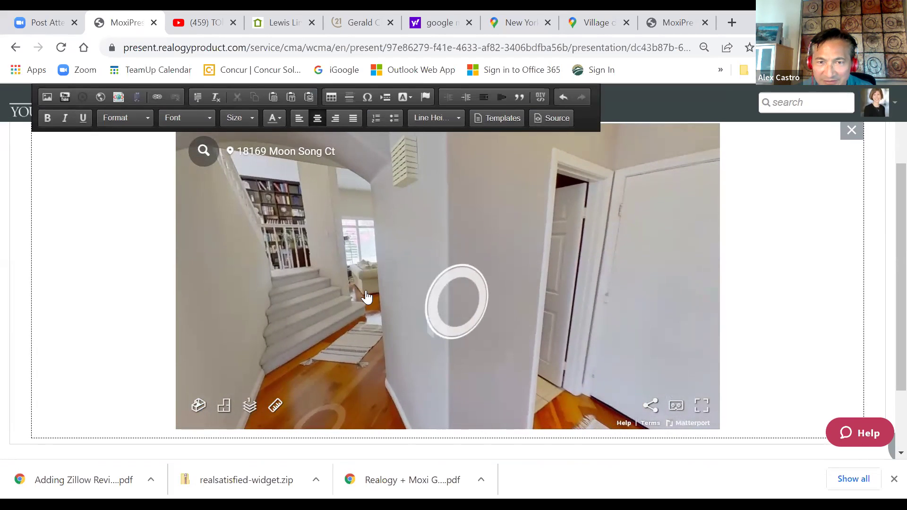
{"action": "left_click_drag", "start_coordinate": [460, 303], "coordinate": [311, 290]}
{"action": "left_click", "coordinate": [431, 289]}
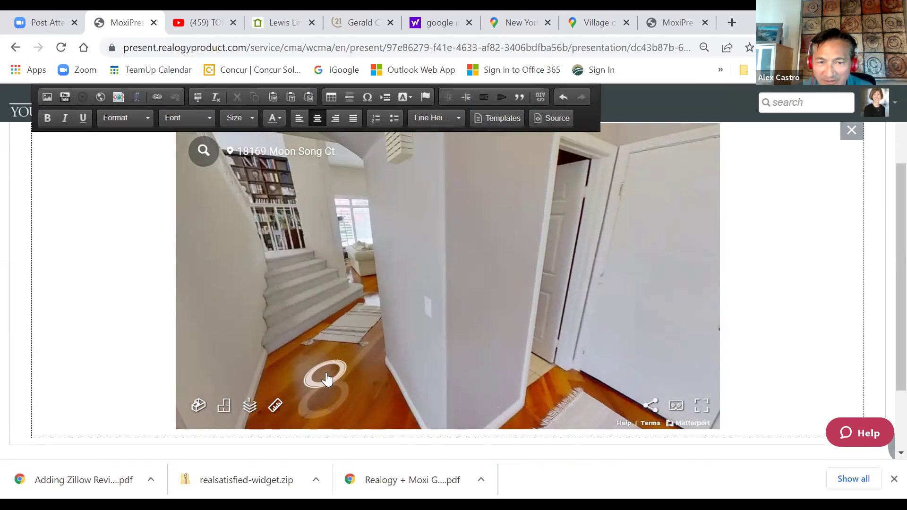
{"action": "left_click", "coordinate": [331, 374]}
{"action": "left_click", "coordinate": [425, 369]}
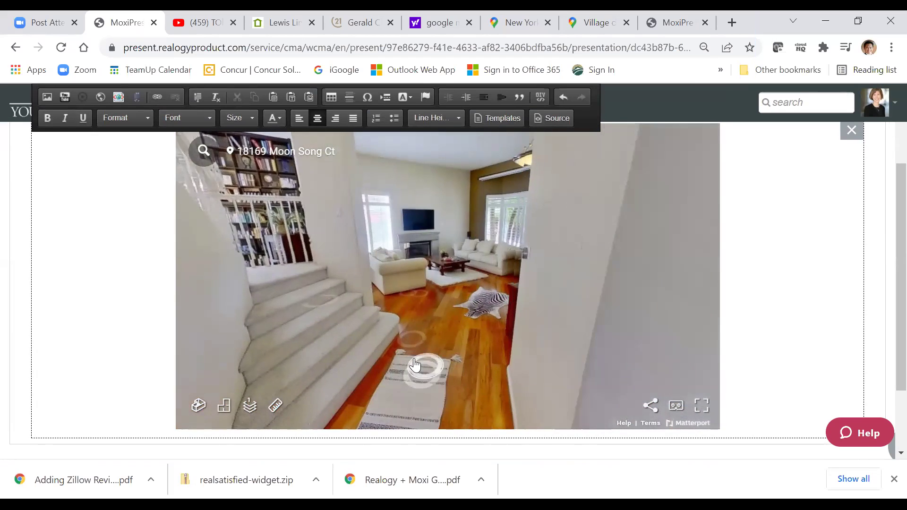
{"action": "left_click", "coordinate": [491, 336]}
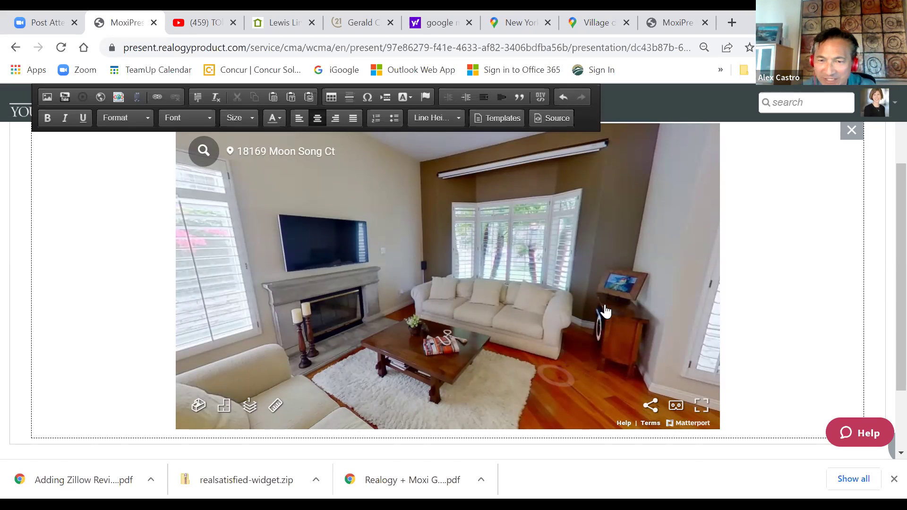
Step: Move through the entryway to the entry table by the front door
{"action": "left_click", "coordinate": [606, 312]}
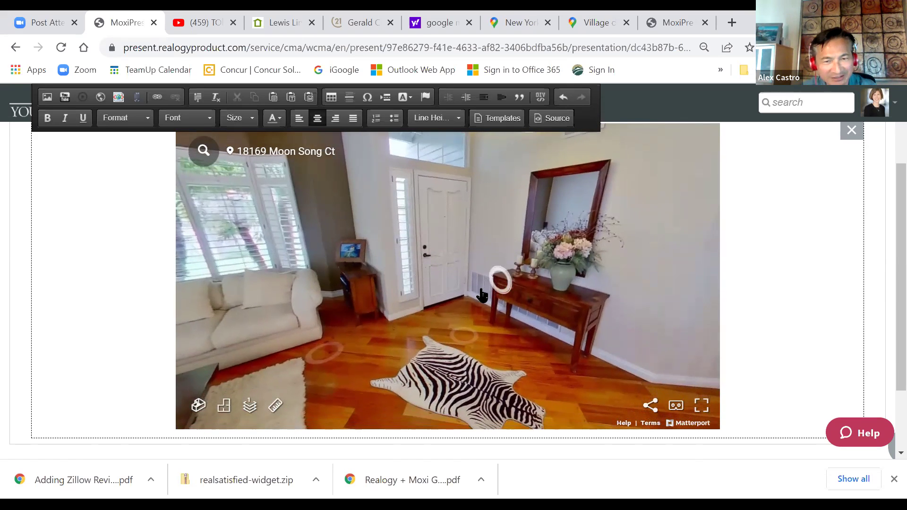
{"action": "left_click", "coordinate": [481, 295]}
{"action": "left_click", "coordinate": [378, 310]}
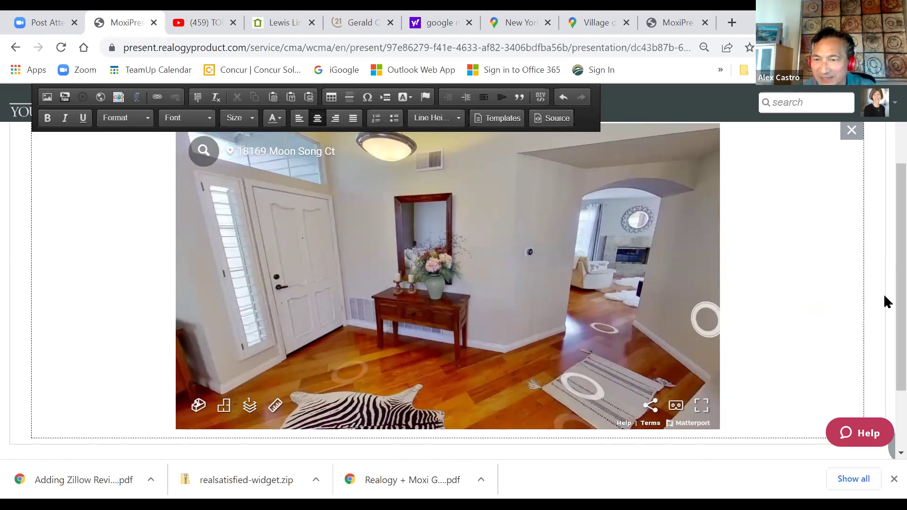
{"action": "scroll", "coordinate": [870, 271], "scroll_direction": "up", "scroll_amount": 1}
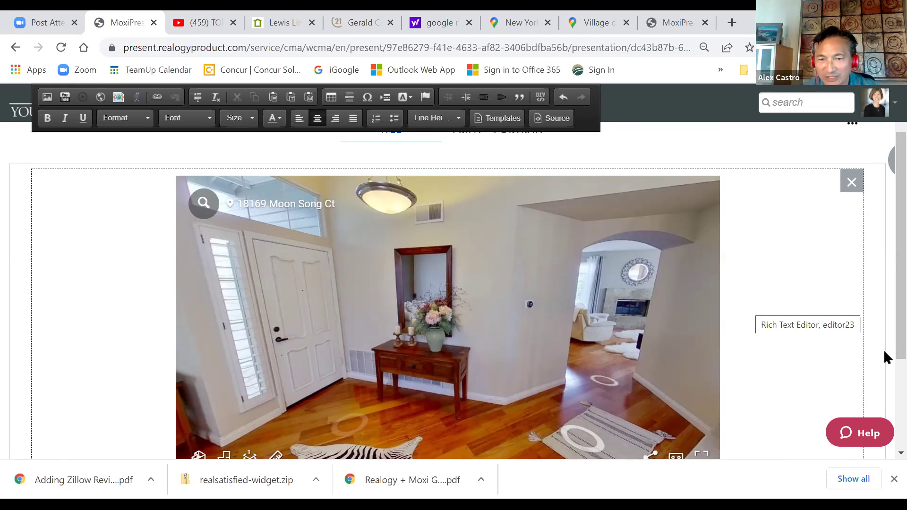
{"action": "scroll", "coordinate": [883, 350], "scroll_direction": "down", "scroll_amount": 2}
{"action": "scroll", "coordinate": [884, 317], "scroll_direction": "up", "scroll_amount": 2}
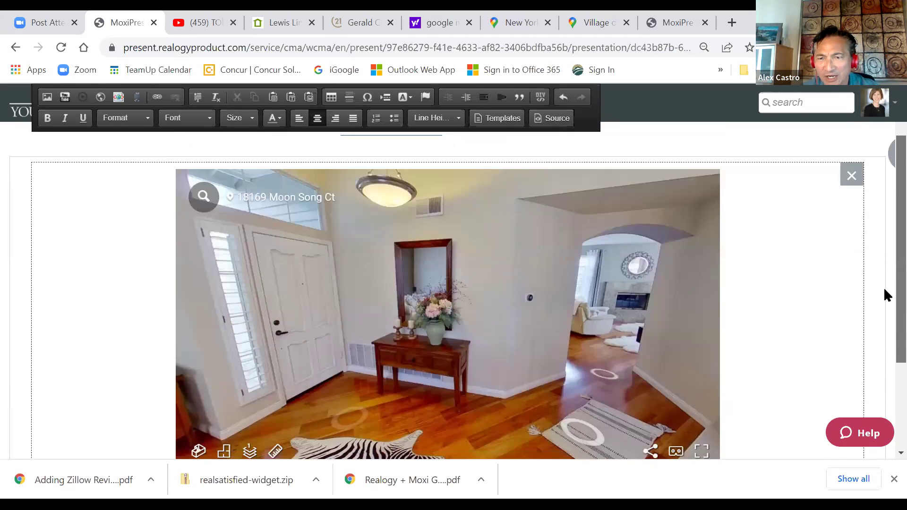
{"action": "scroll", "coordinate": [885, 284], "scroll_direction": "up", "scroll_amount": 1}
{"action": "scroll", "coordinate": [884, 267], "scroll_direction": "up", "scroll_amount": 1}
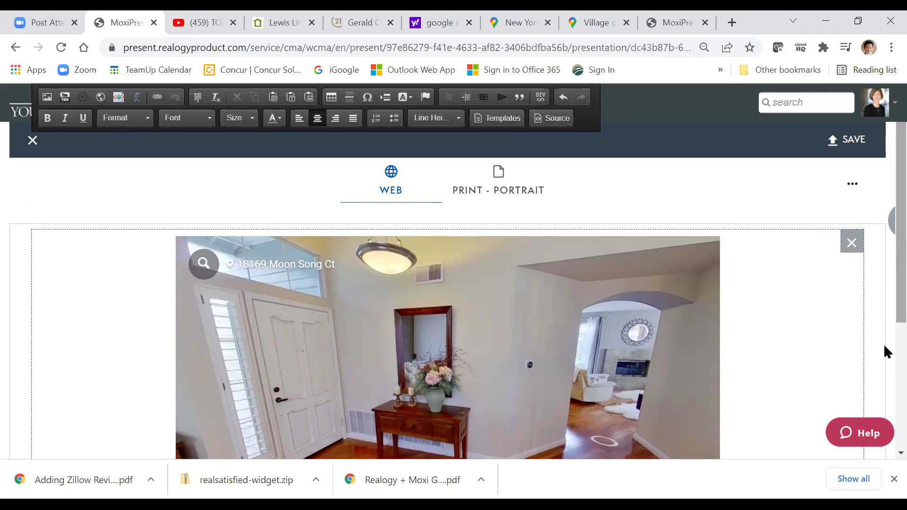
{"action": "scroll", "coordinate": [885, 352], "scroll_direction": "down", "scroll_amount": 2}
{"action": "scroll", "coordinate": [884, 362], "scroll_direction": "down", "scroll_amount": 1}
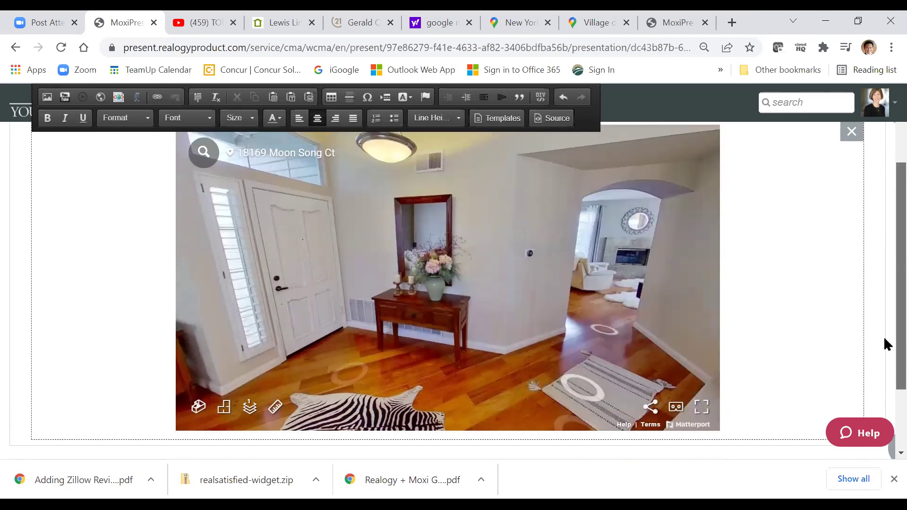
{"action": "scroll", "coordinate": [884, 342], "scroll_direction": "up", "scroll_amount": 1}
{"action": "scroll", "coordinate": [885, 330], "scroll_direction": "up", "scroll_amount": 1}
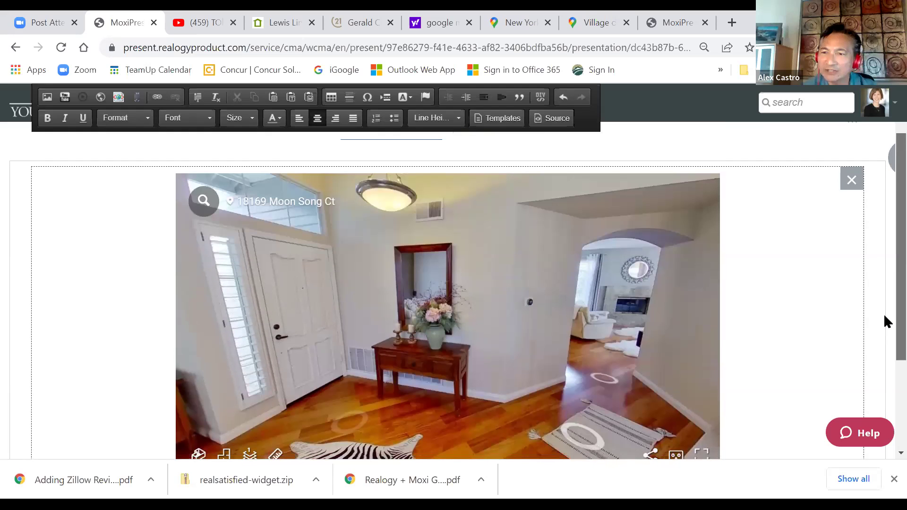
{"action": "scroll", "coordinate": [883, 314], "scroll_direction": "up", "scroll_amount": 1}
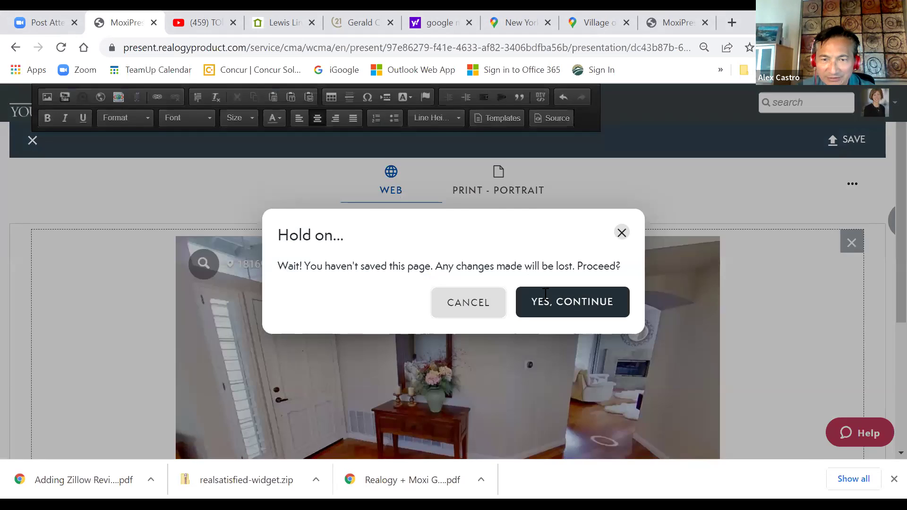
Step: Leave the editor without saving and create a Build Page with the single full-width panel layout
{"action": "left_click", "coordinate": [541, 300]}
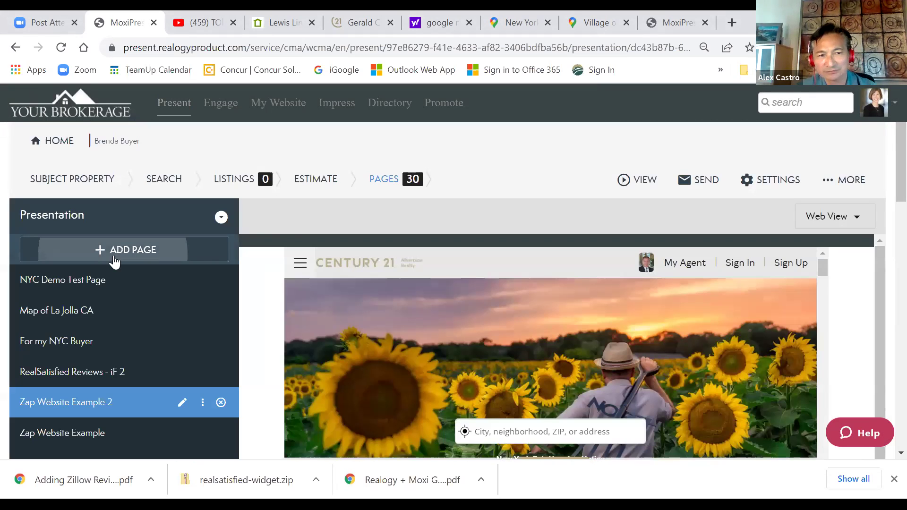
{"action": "left_click", "coordinate": [114, 256]}
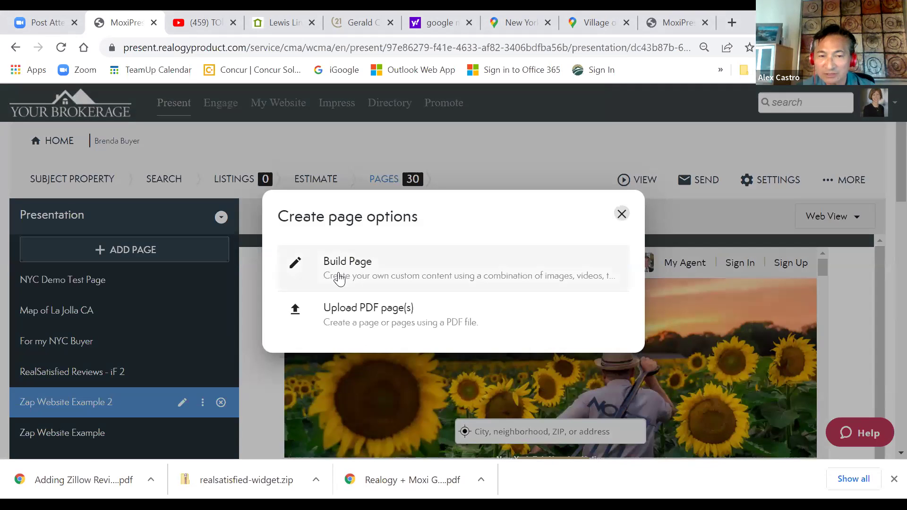
{"action": "left_click", "coordinate": [339, 278]}
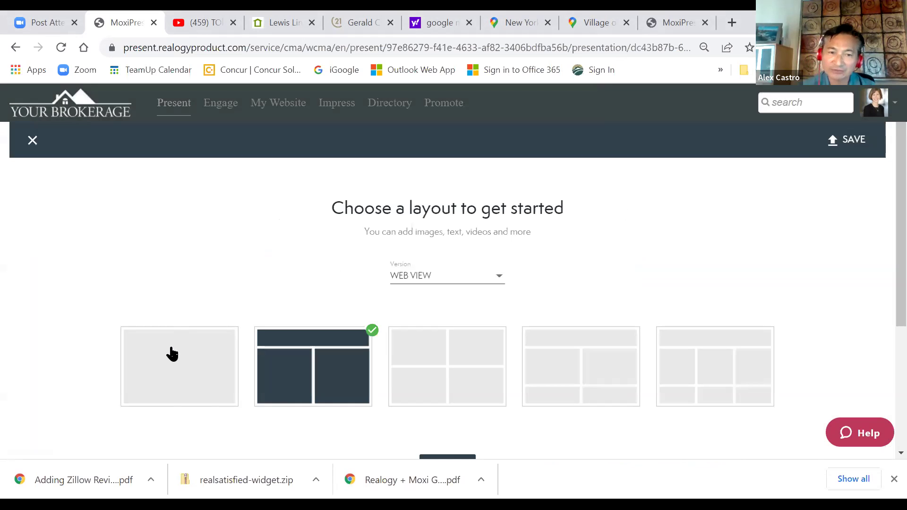
{"action": "left_click", "coordinate": [170, 372]}
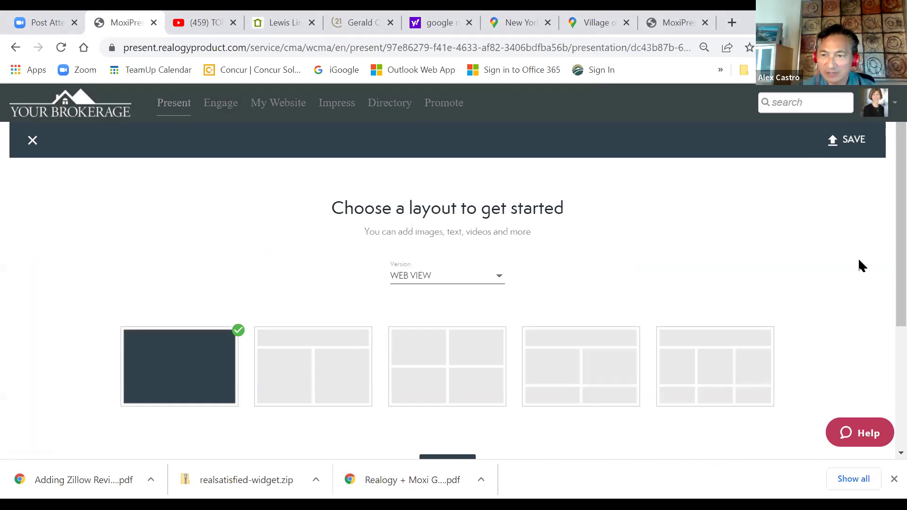
{"action": "scroll", "coordinate": [884, 298], "scroll_direction": "down", "scroll_amount": 2}
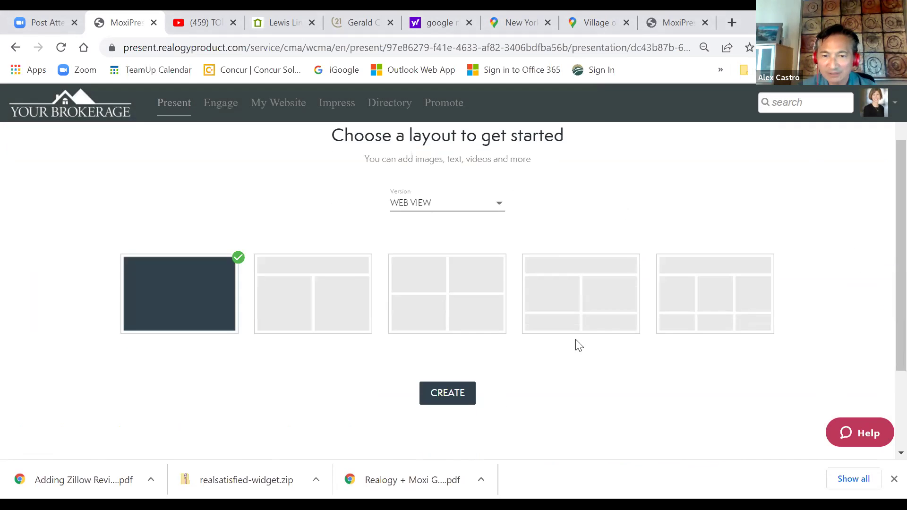
{"action": "left_click", "coordinate": [440, 401]}
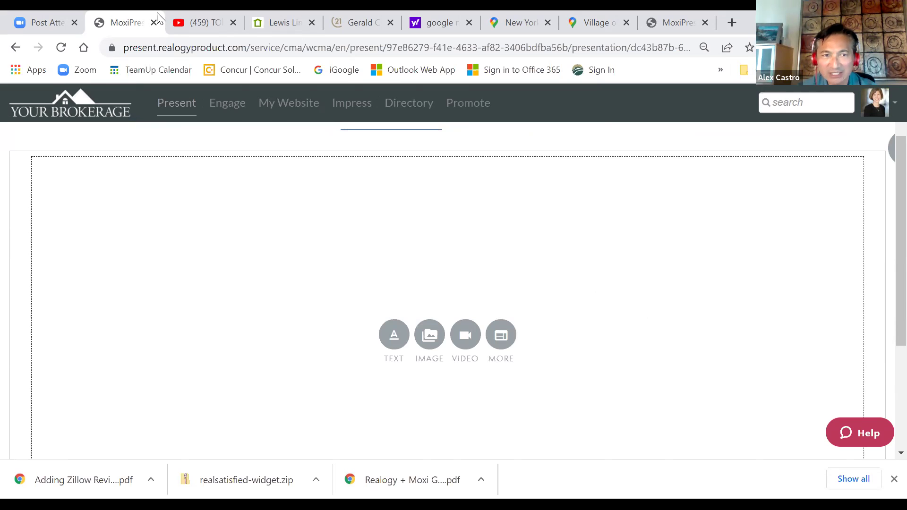
Step: Copy the Top 10 NYC video's YouTube embed code and return to the MoxiPresent editor
{"action": "left_click", "coordinate": [208, 24]}
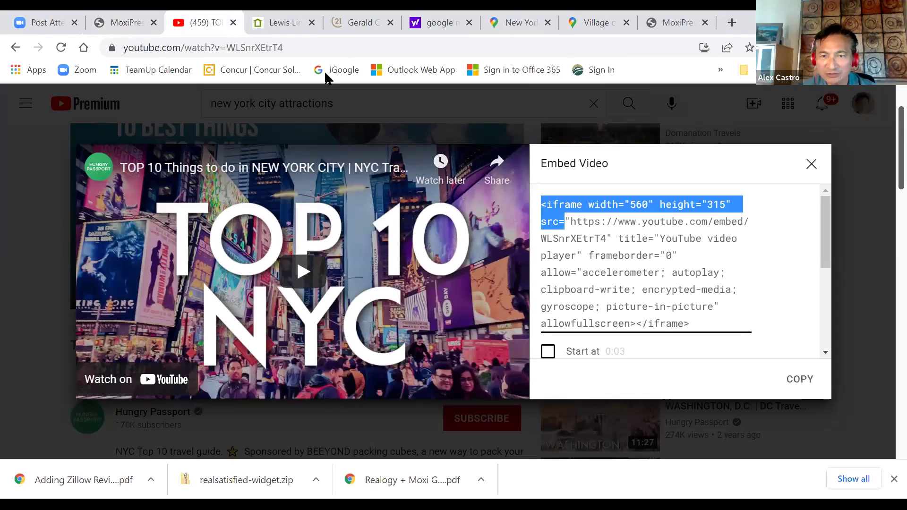
{"action": "mouse_move", "coordinate": [824, 255]}
{"action": "left_mouse_down"}
{"action": "mouse_move", "coordinate": [827, 279]}
{"action": "mouse_move", "coordinate": [824, 257]}
{"action": "left_mouse_up"}
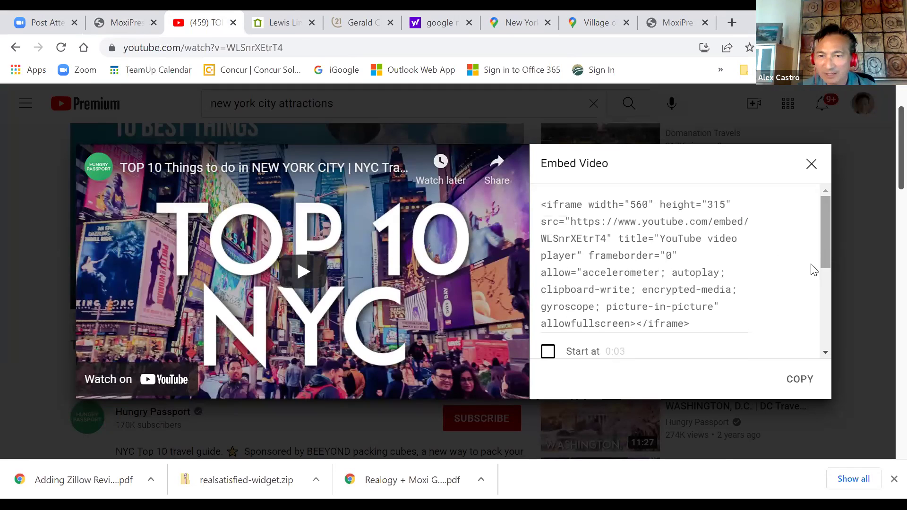
{"action": "left_click", "coordinate": [799, 380]}
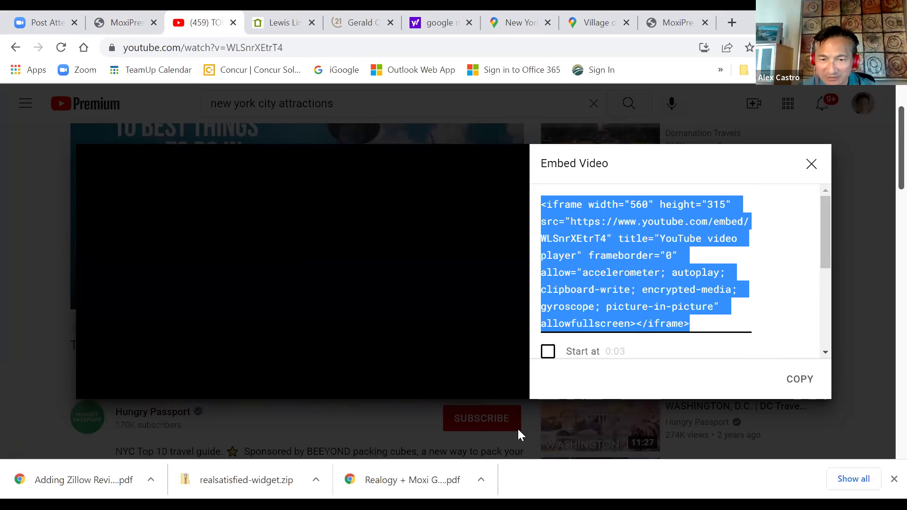
{"action": "left_click", "coordinate": [128, 16]}
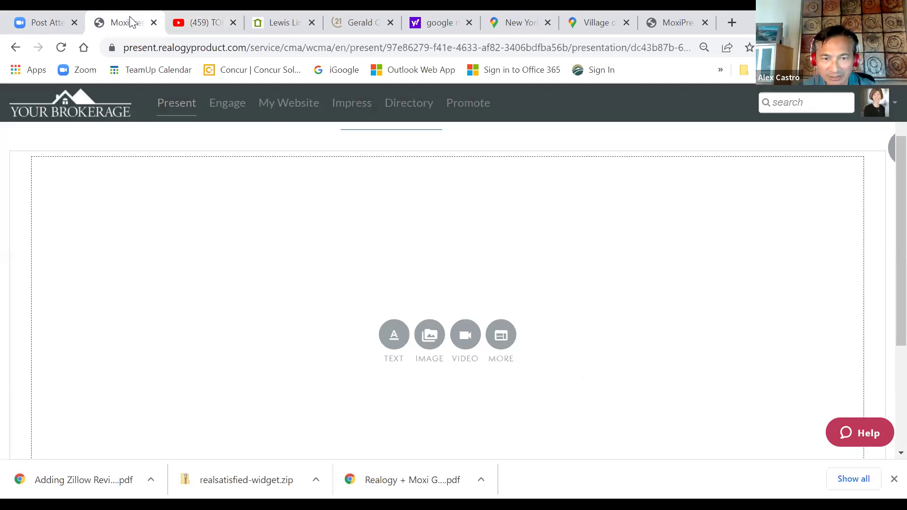
Step: Add an HTML block, paste the YouTube iframe code into its Source, and select the video URL
{"action": "left_click", "coordinate": [499, 336]}
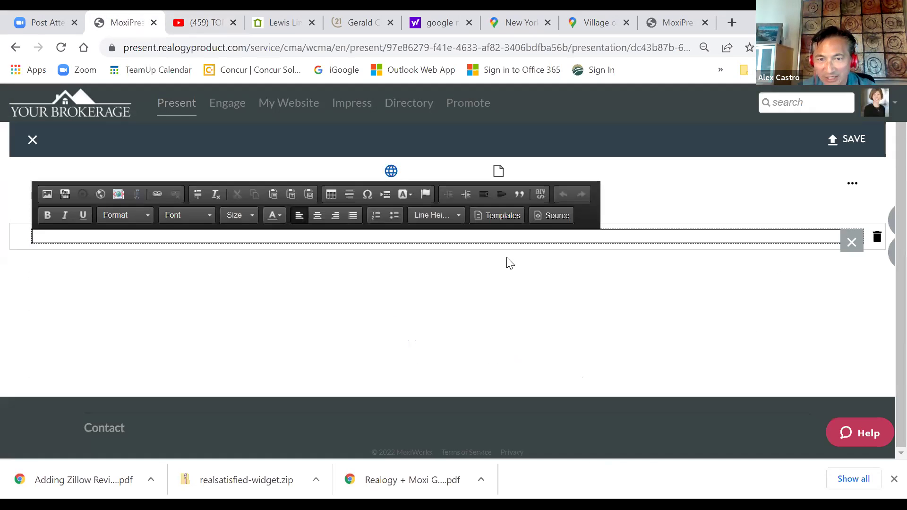
{"action": "left_click", "coordinate": [548, 219]}
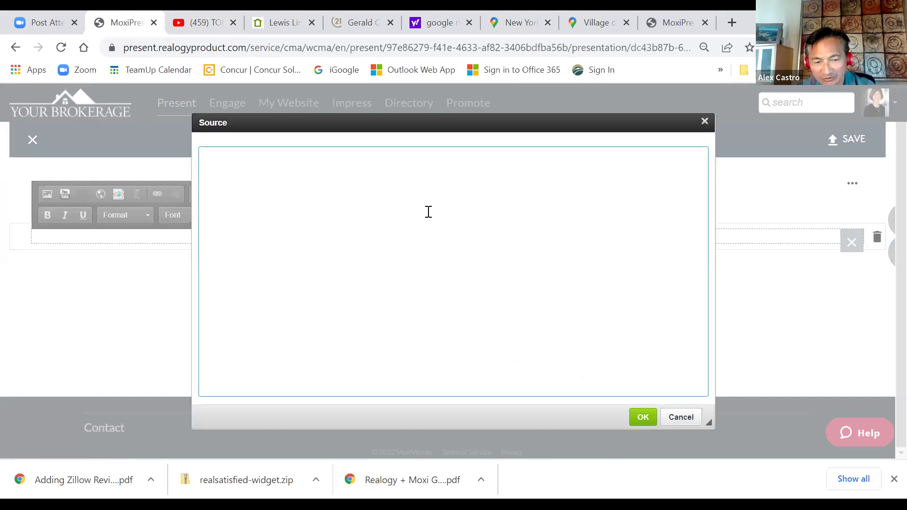
{"action": "key", "text": "ctrl+v"}
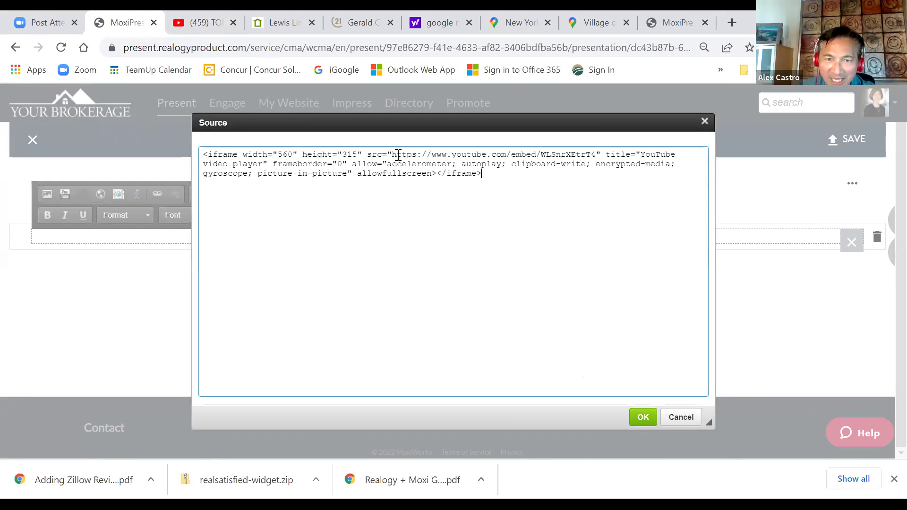
{"action": "left_click_drag", "start_coordinate": [431, 154], "coordinate": [598, 152]}
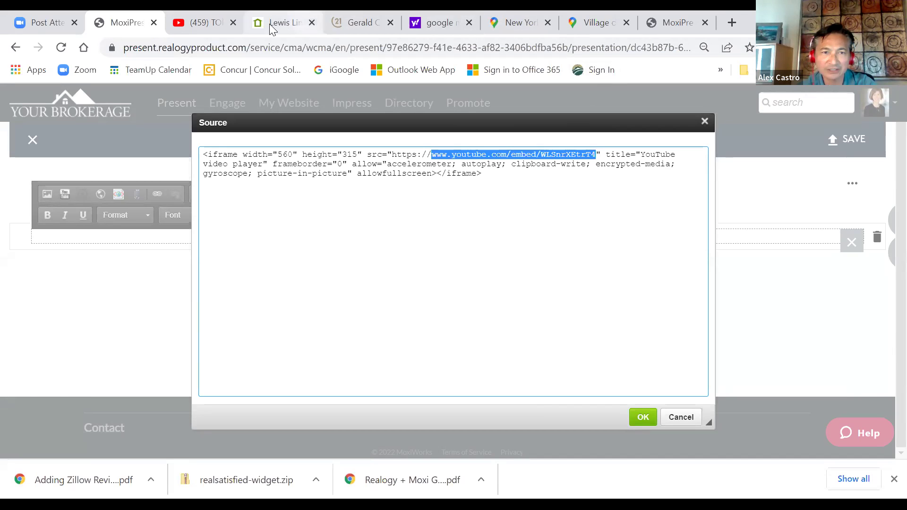
{"action": "left_click", "coordinate": [451, 20]}
{"action": "left_click", "coordinate": [526, 30]}
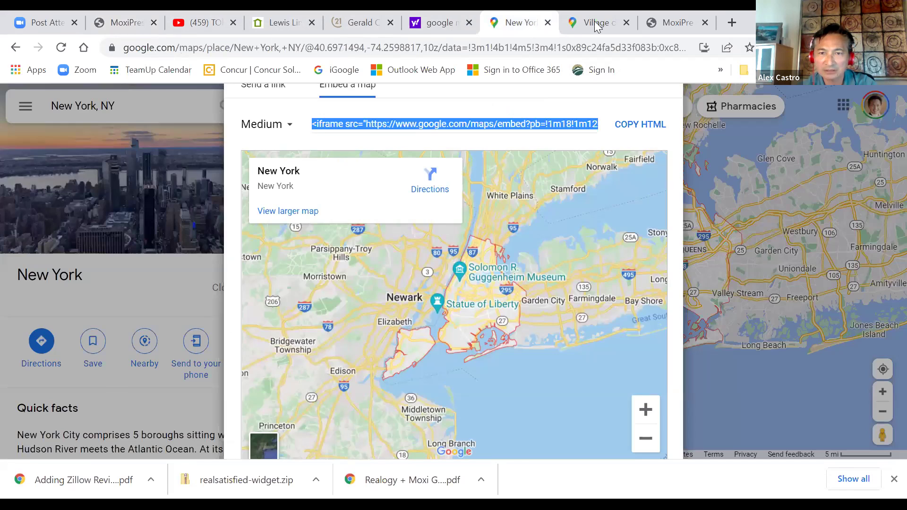
{"action": "left_click", "coordinate": [676, 24]}
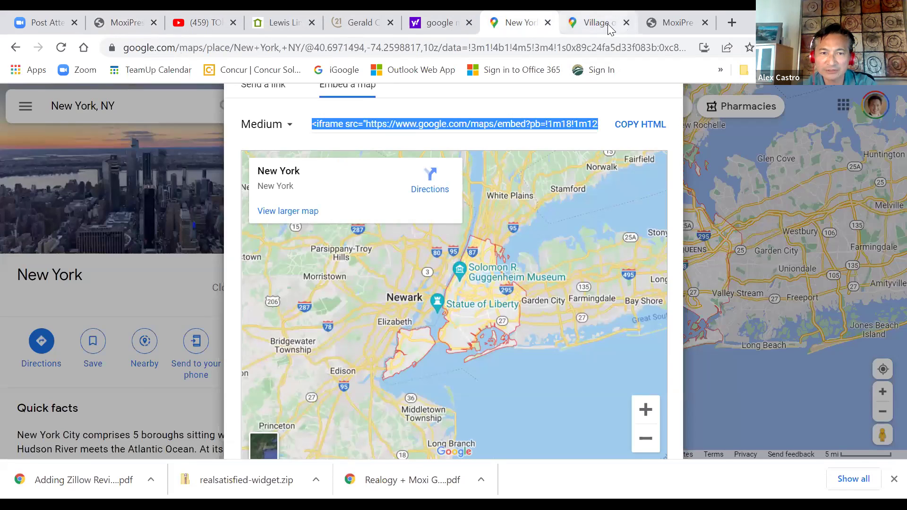
{"action": "left_click", "coordinate": [447, 26]}
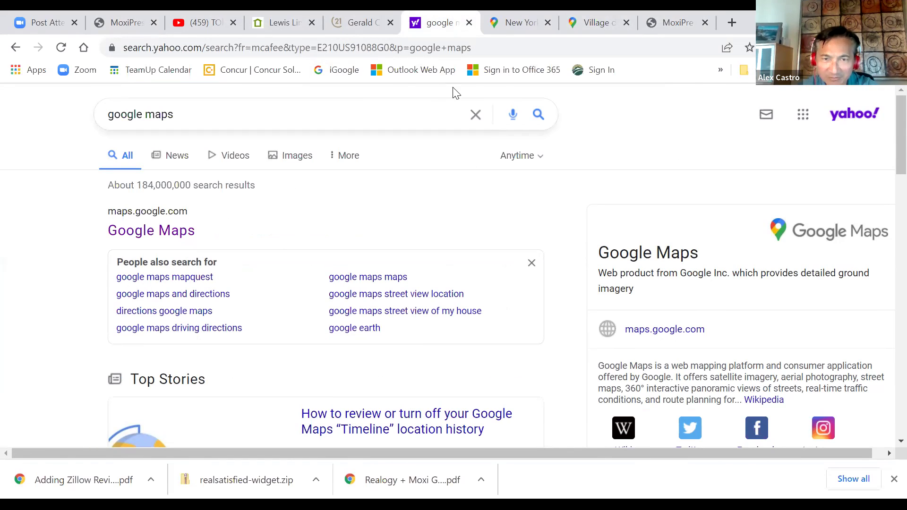
{"action": "left_click", "coordinate": [127, 23]}
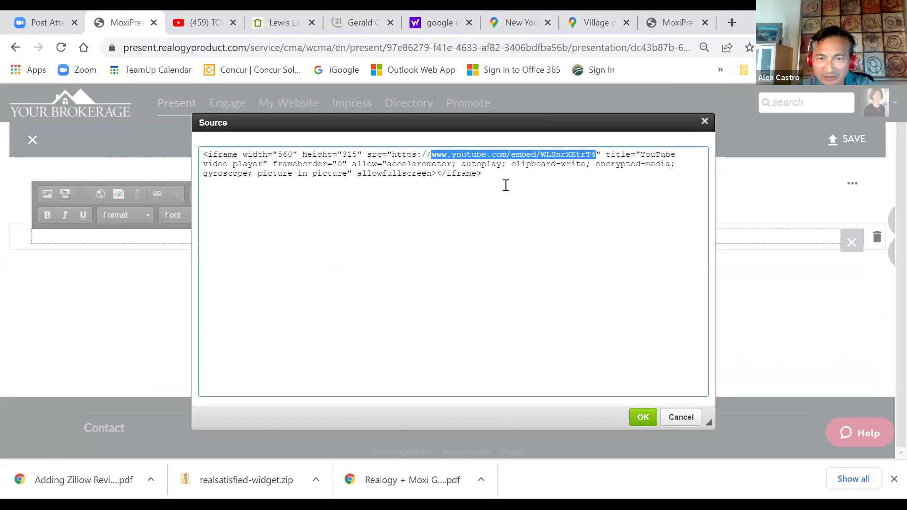
{"action": "type", "text": "www.espn.com"}
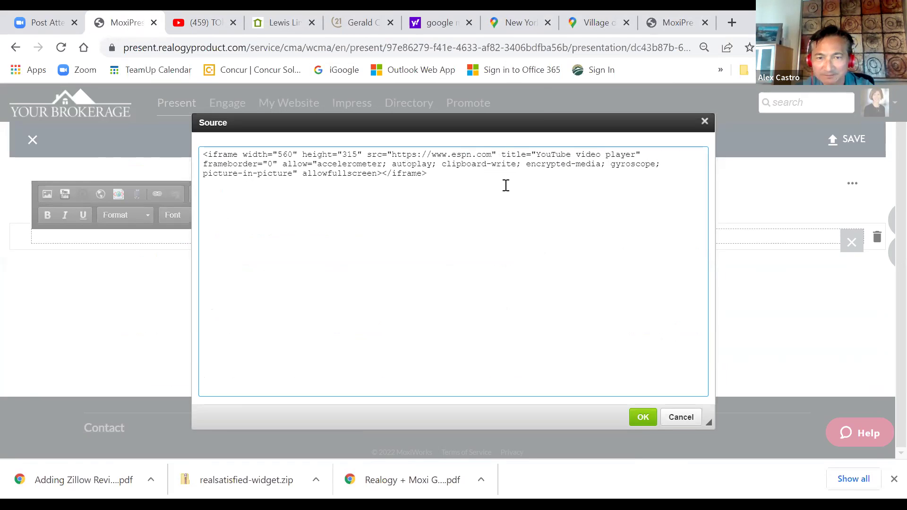
{"action": "left_click_drag", "start_coordinate": [492, 156], "coordinate": [395, 154]}
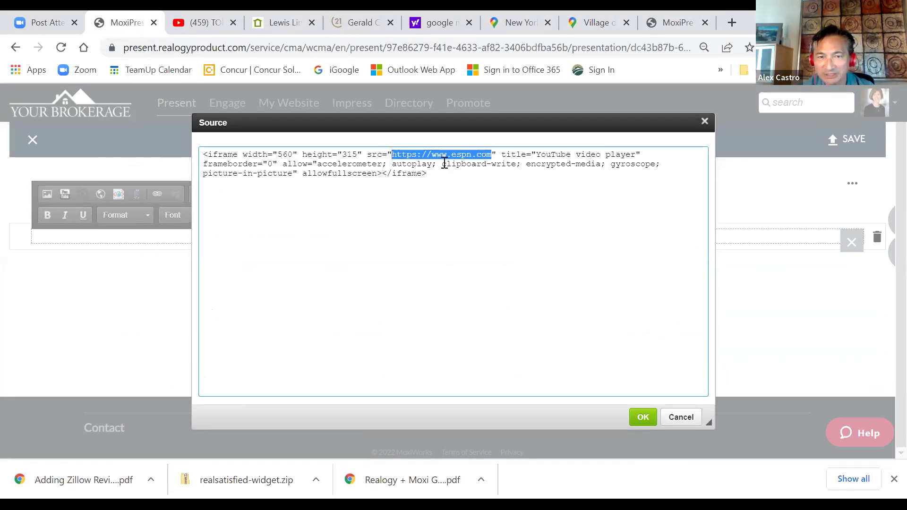
{"action": "left_click_drag", "start_coordinate": [371, 156], "coordinate": [202, 155]}
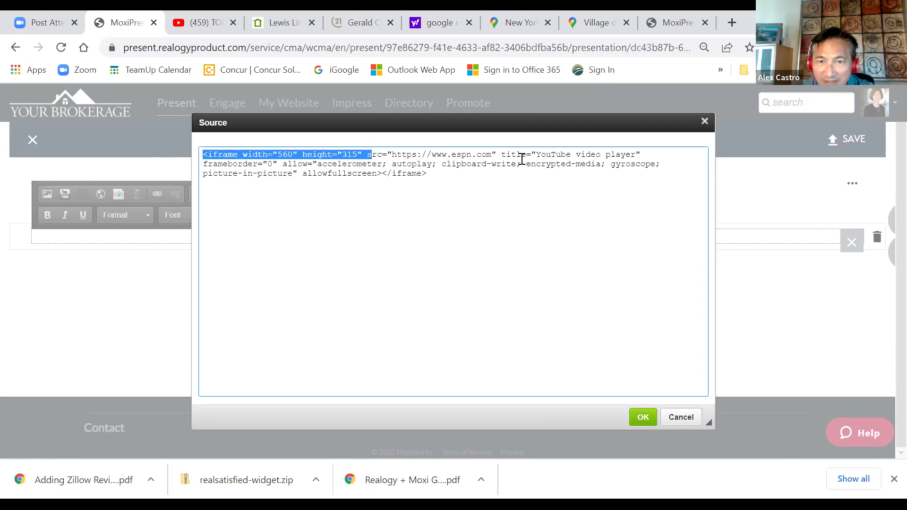
{"action": "left_click_drag", "start_coordinate": [500, 155], "coordinate": [634, 158]}
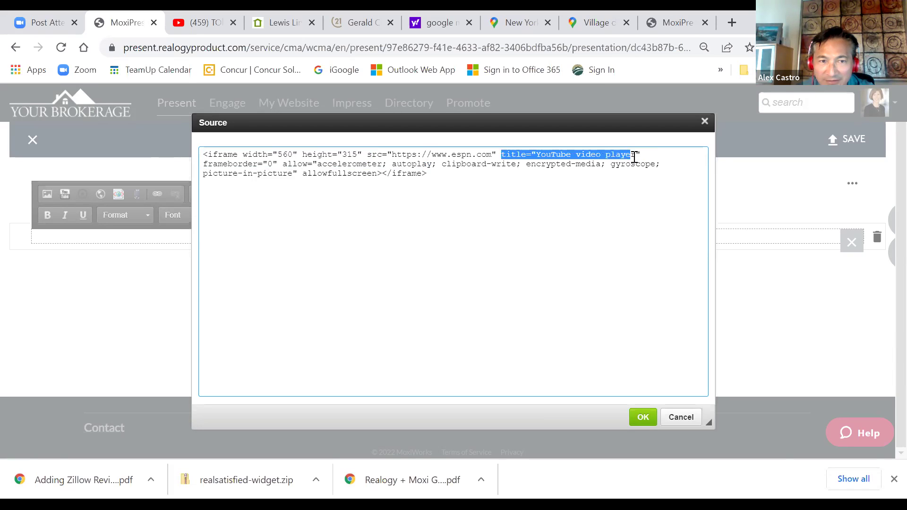
{"action": "left_click", "coordinate": [538, 183]}
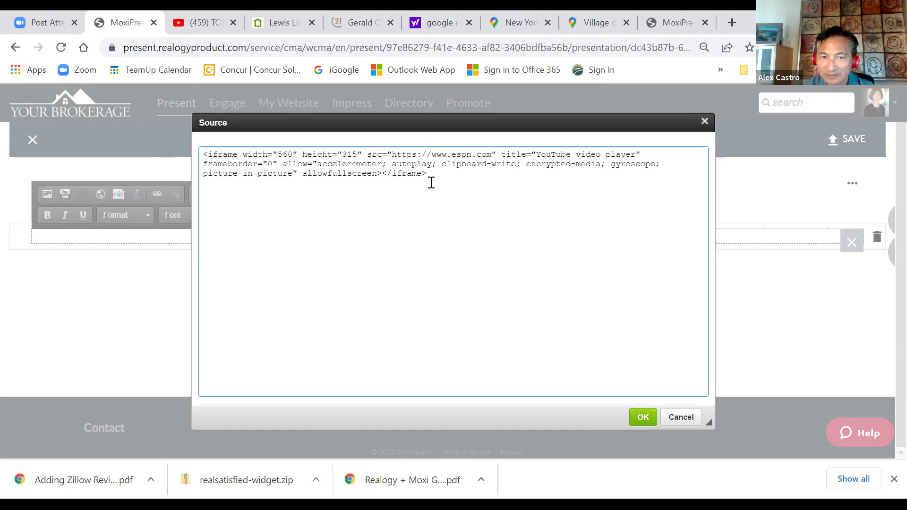
{"action": "left_click_drag", "start_coordinate": [358, 155], "coordinate": [245, 160]}
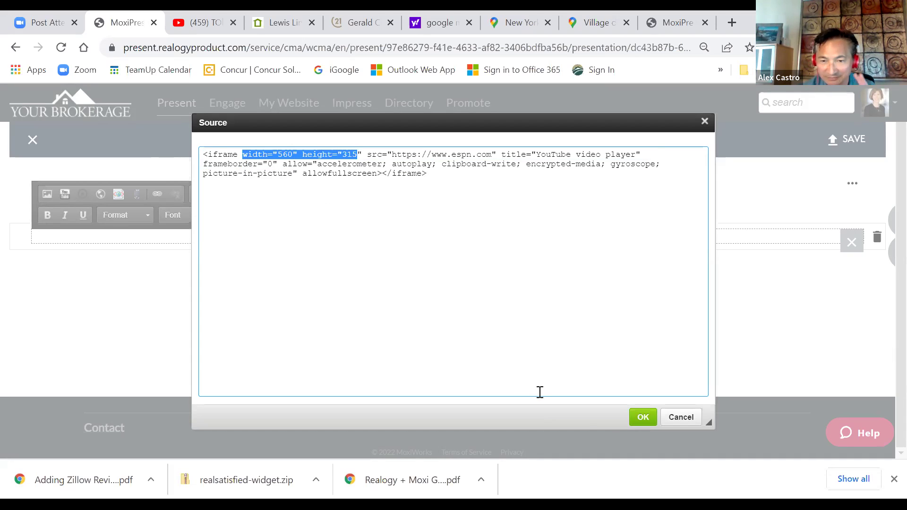
{"action": "left_click", "coordinate": [643, 417]}
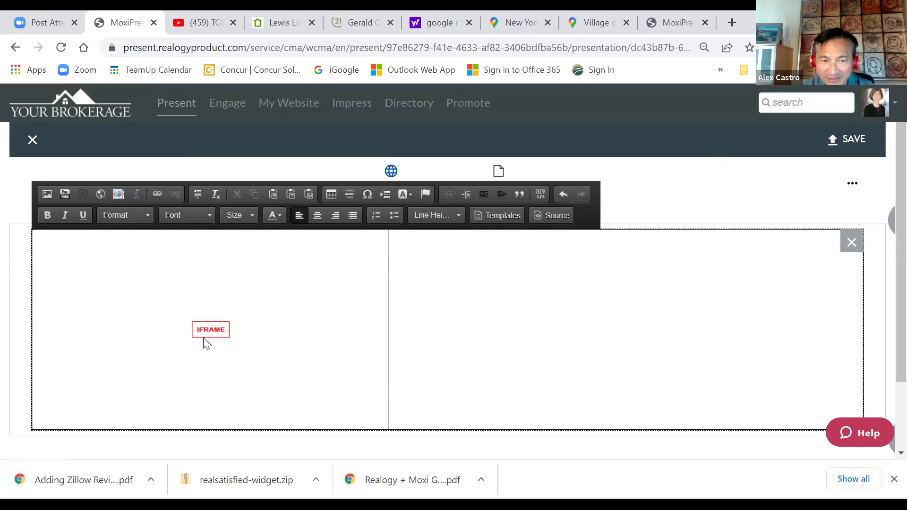
Step: Centre the ESPN iframe in the panel and verify its text-align center style in Source
{"action": "left_click", "coordinate": [214, 330]}
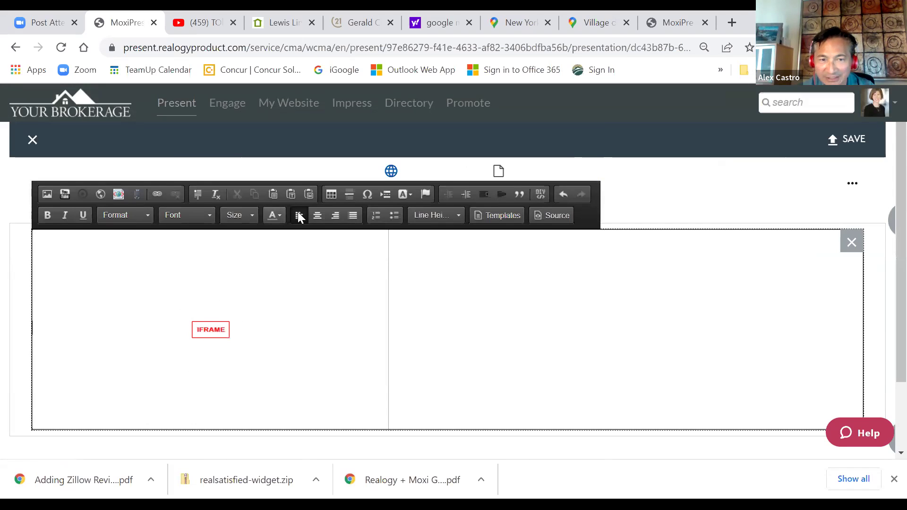
{"action": "left_click", "coordinate": [316, 216]}
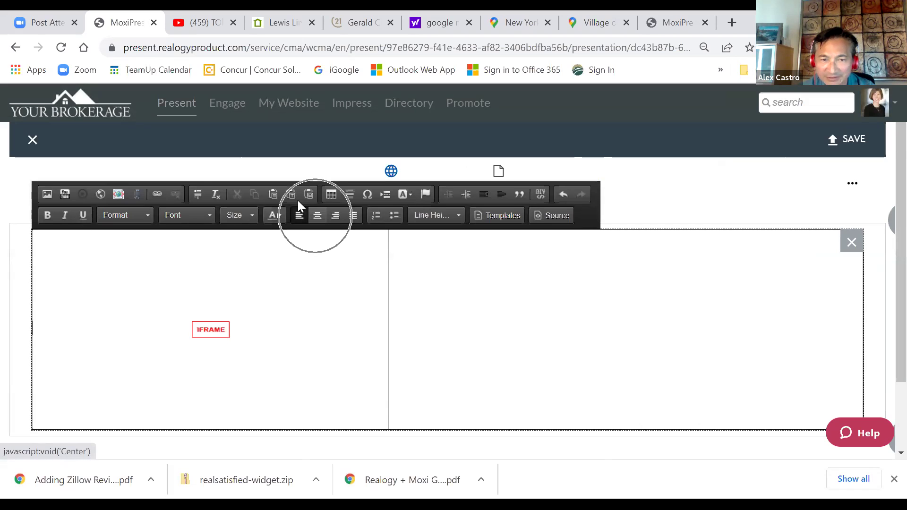
{"action": "left_click", "coordinate": [315, 216]}
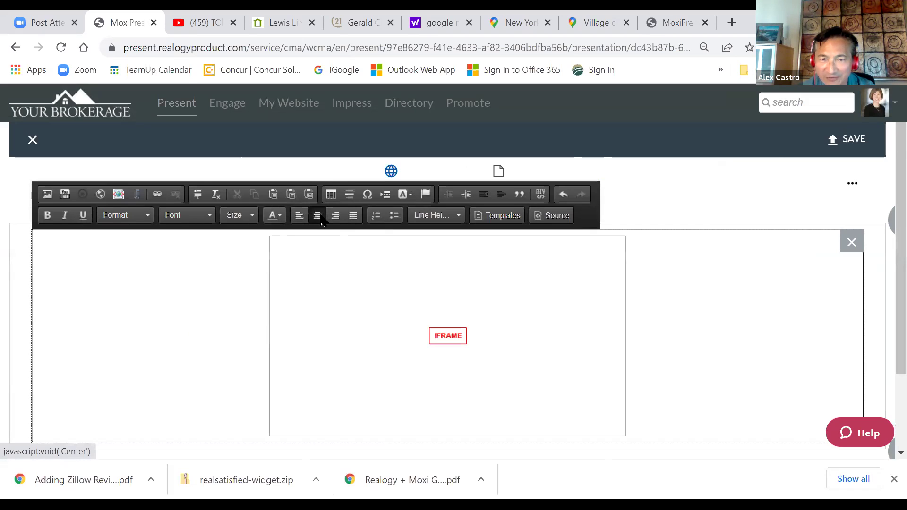
{"action": "left_click", "coordinate": [565, 210]}
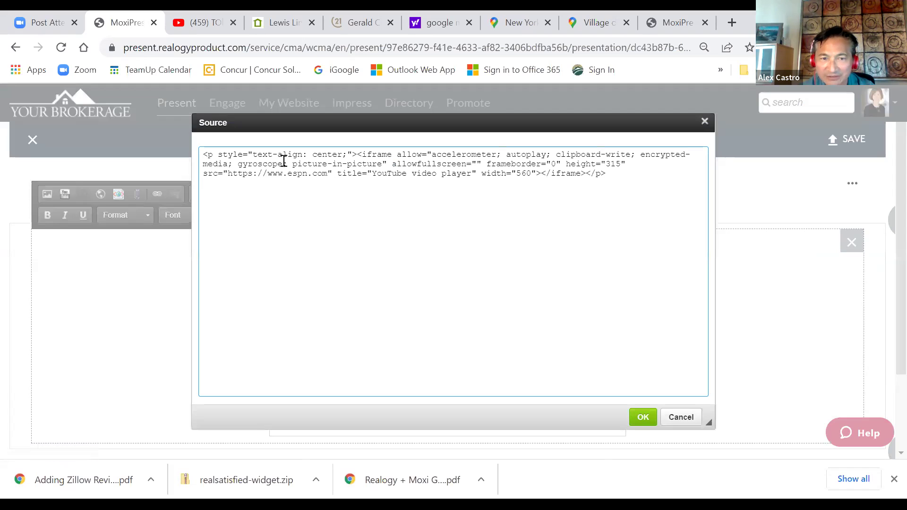
{"action": "left_click_drag", "start_coordinate": [326, 154], "coordinate": [235, 155]}
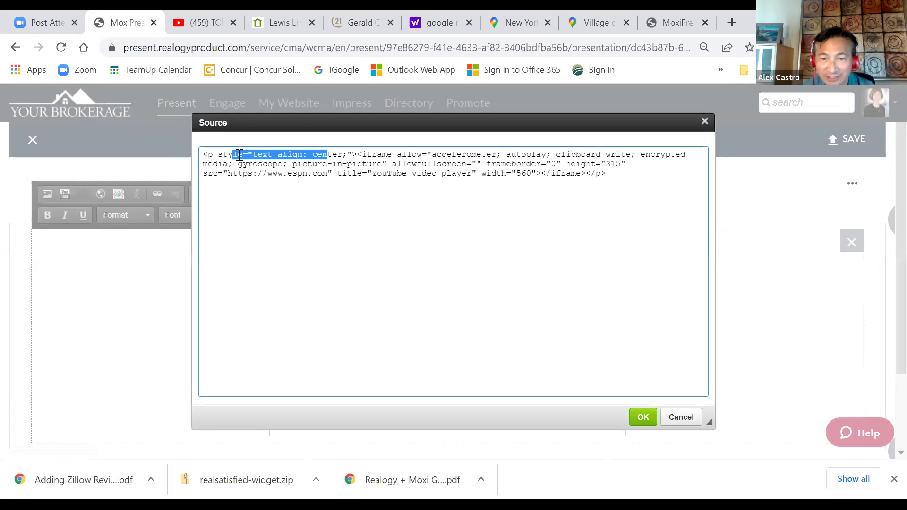
{"action": "left_click", "coordinate": [643, 418]}
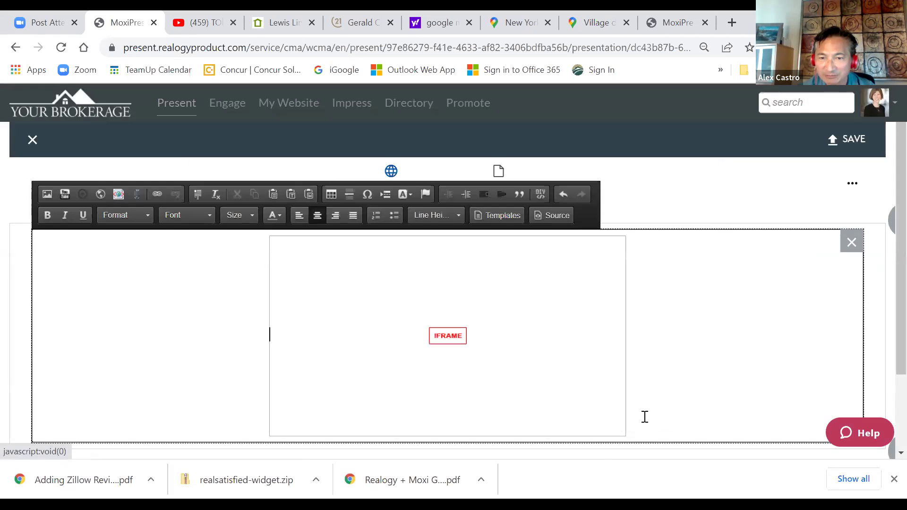
Step: Toggle Print - Portrait and back to Web, showing espn.com refusing to connect
{"action": "left_click", "coordinate": [498, 173]}
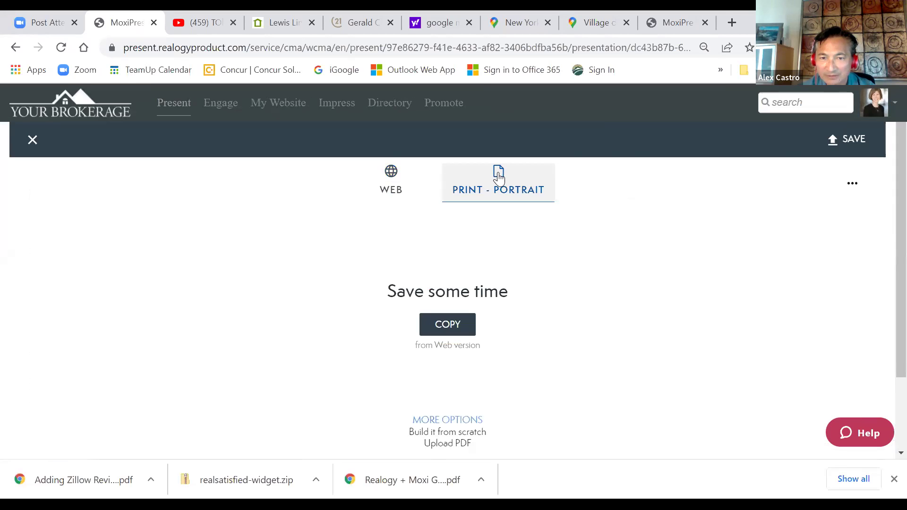
{"action": "left_click", "coordinate": [391, 184]}
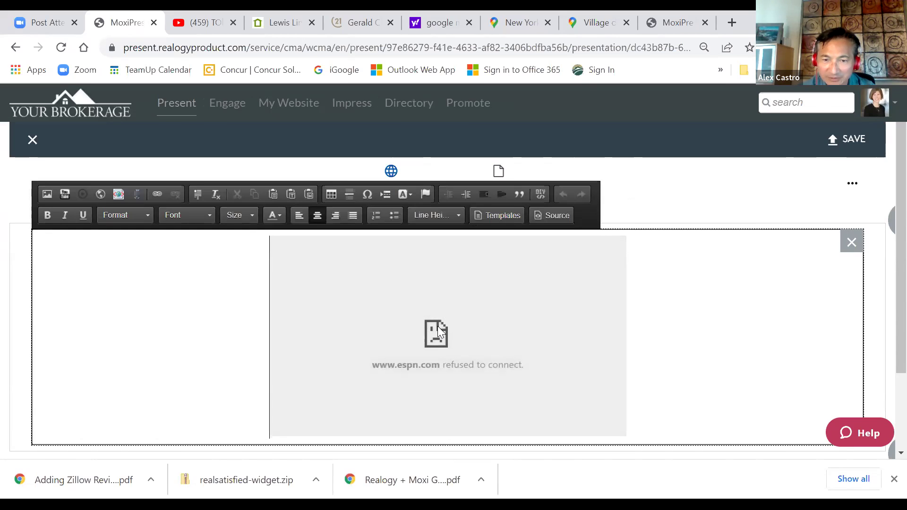
{"action": "left_click", "coordinate": [391, 173]}
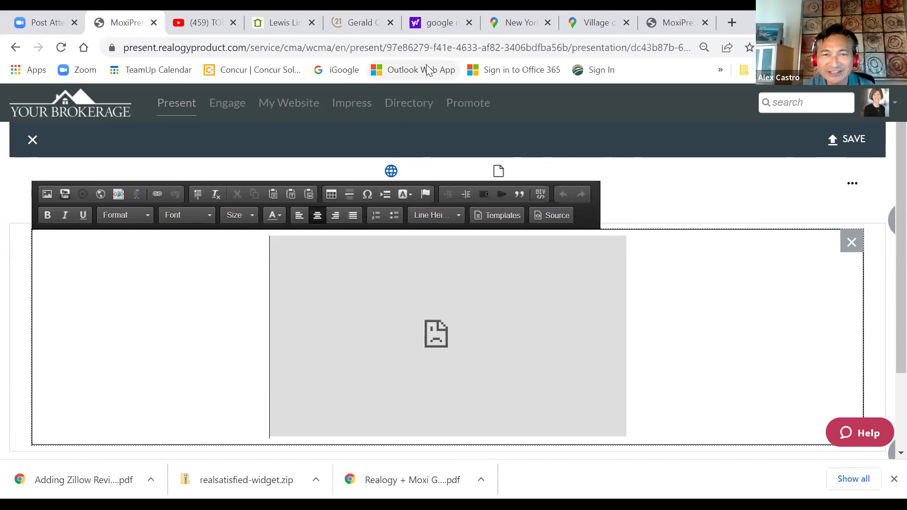
Step: Open the agent's RealSatisfied profile from the Century 21 site, then reopen the page's HTML source
{"action": "left_click", "coordinate": [362, 24]}
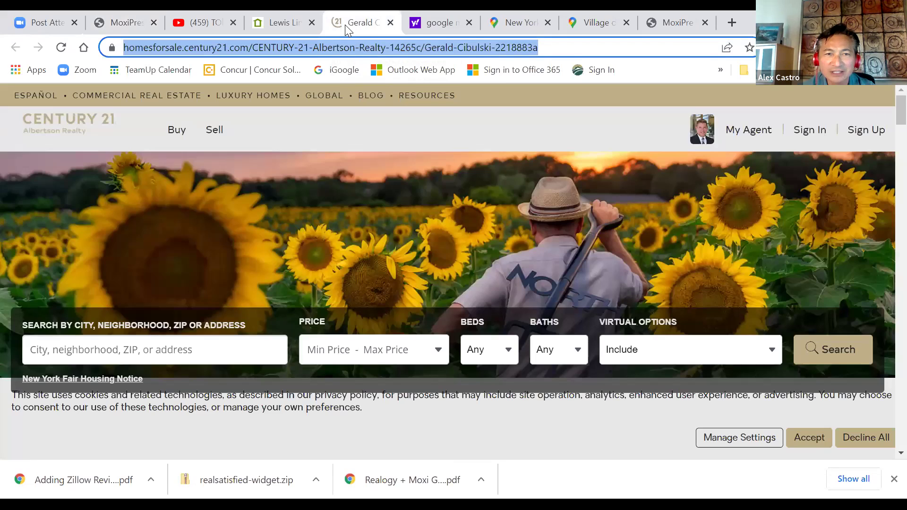
{"action": "left_click", "coordinate": [278, 16]}
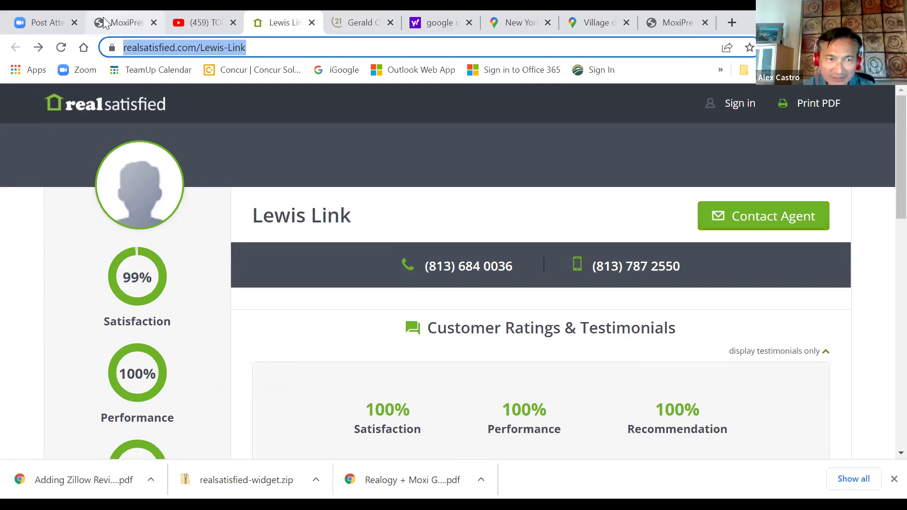
{"action": "left_click", "coordinate": [141, 26]}
{"action": "left_click", "coordinate": [557, 217]}
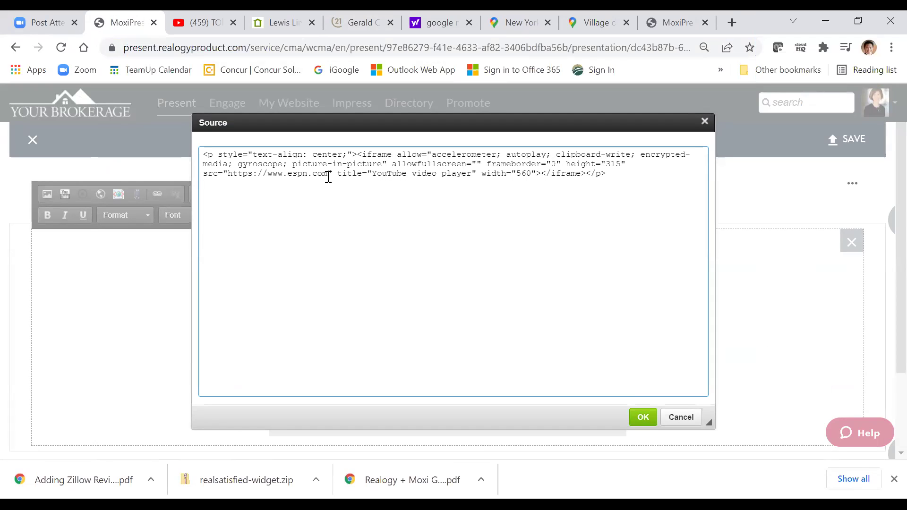
Step: Replace the espn.com src with the RealSatisfied profile URL and refresh via Print - Portrait and Web
{"action": "left_click_drag", "start_coordinate": [326, 174], "coordinate": [232, 174]}
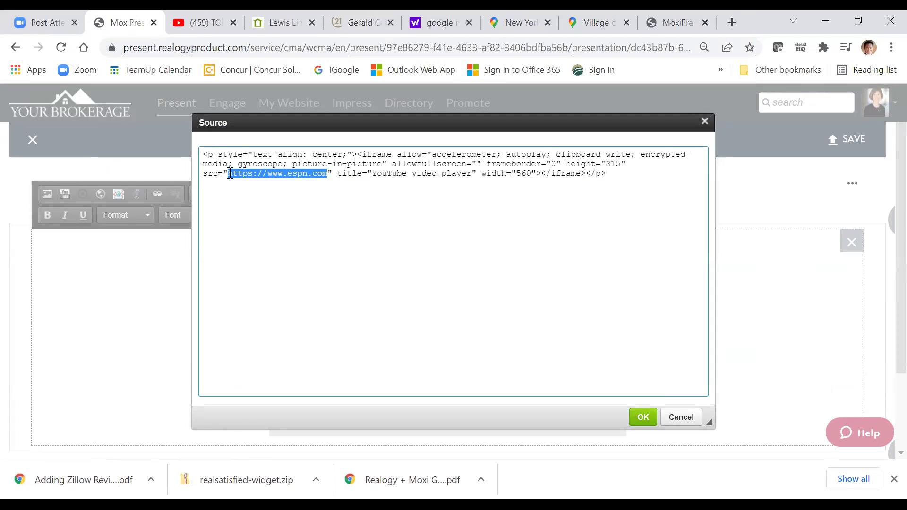
{"action": "type", "text": "https://www.realsatisfied.com/Lewis-Link"}
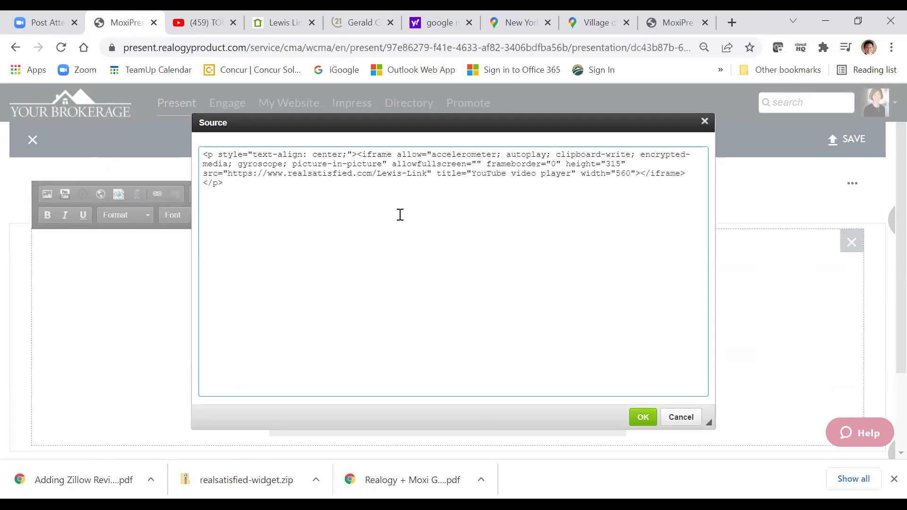
{"action": "left_click", "coordinate": [641, 416]}
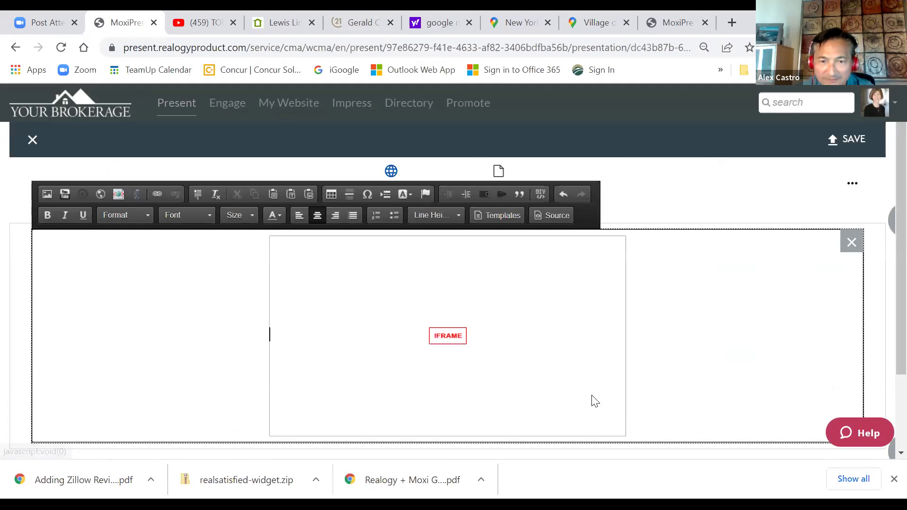
{"action": "left_click", "coordinate": [482, 182]}
{"action": "left_click", "coordinate": [383, 178]}
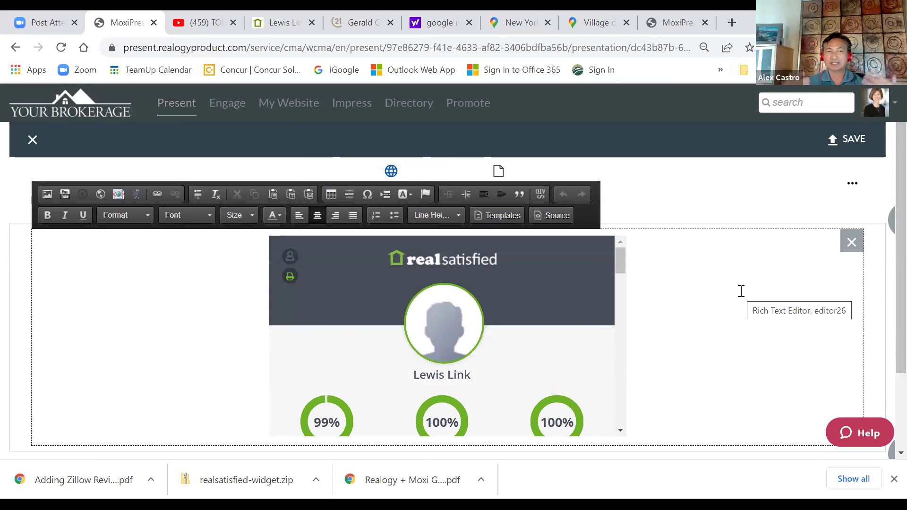
Step: Reopen the YouTube video's Share > Embed dialog
{"action": "left_click", "coordinate": [196, 22]}
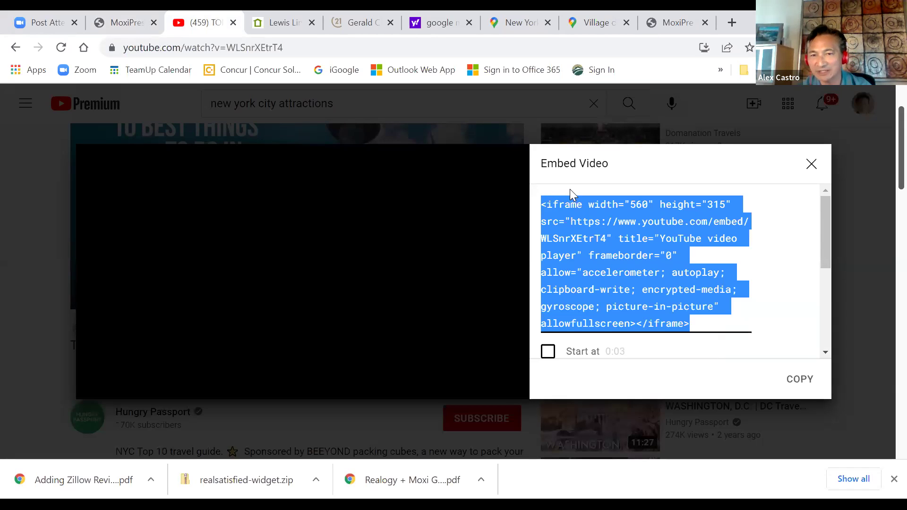
{"action": "left_click", "coordinate": [558, 188]}
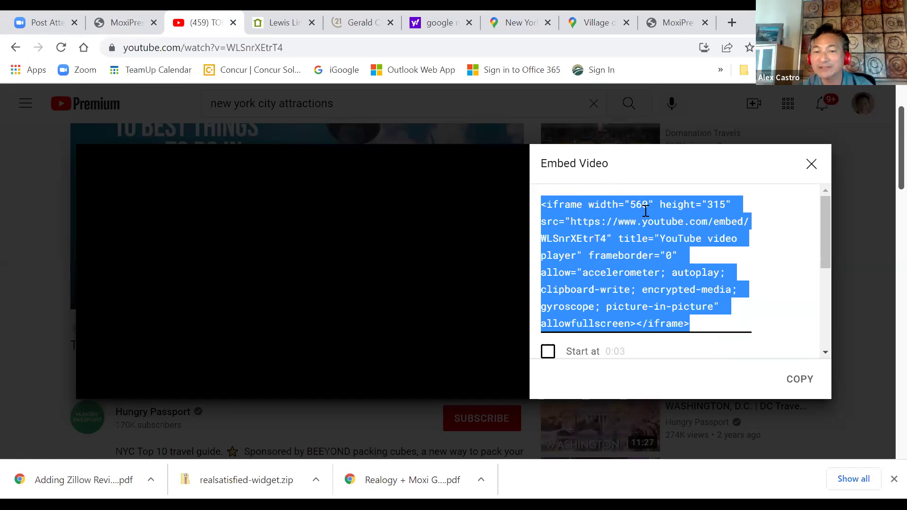
{"action": "left_click", "coordinate": [810, 167]}
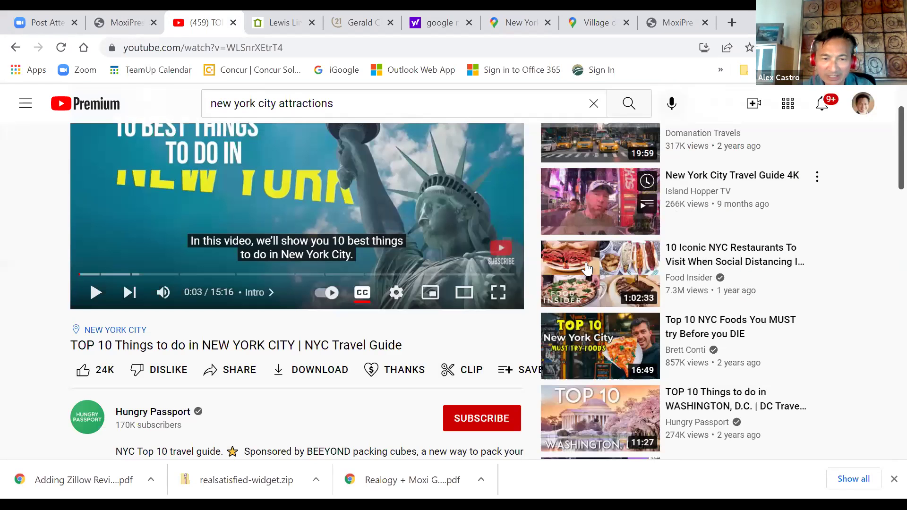
{"action": "left_click", "coordinate": [247, 369]}
{"action": "left_click", "coordinate": [447, 304]}
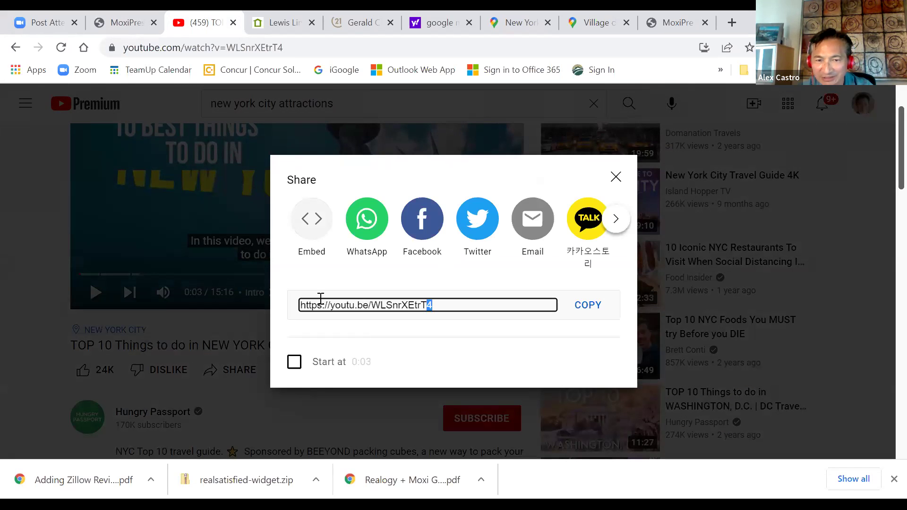
{"action": "left_click", "coordinate": [310, 221]}
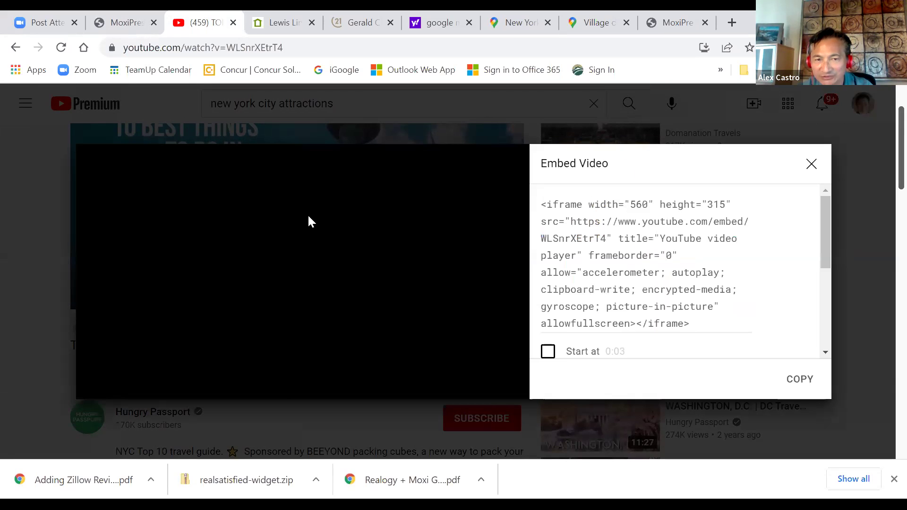
Step: Highlight the embed's 560 width and 315 height, then return to MoxiPresent
{"action": "left_click_drag", "start_coordinate": [648, 204], "coordinate": [598, 201]}
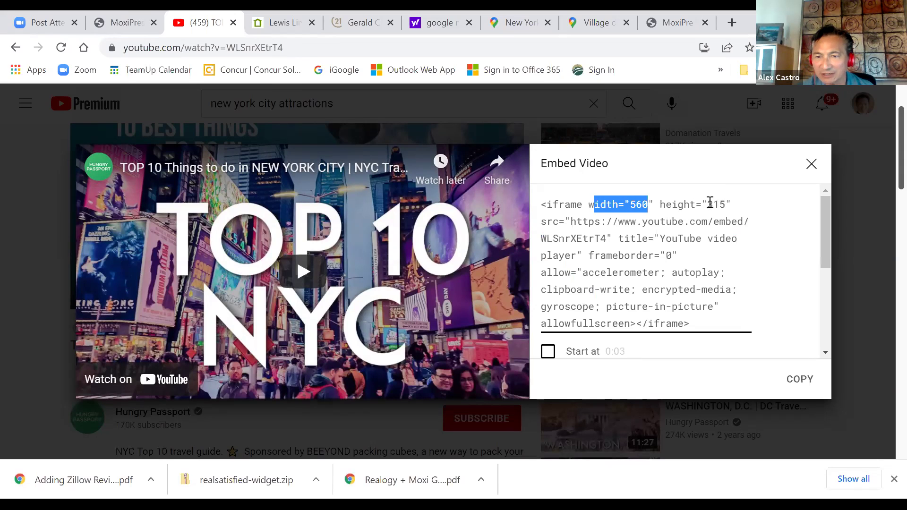
{"action": "left_click_drag", "start_coordinate": [725, 204], "coordinate": [660, 204]}
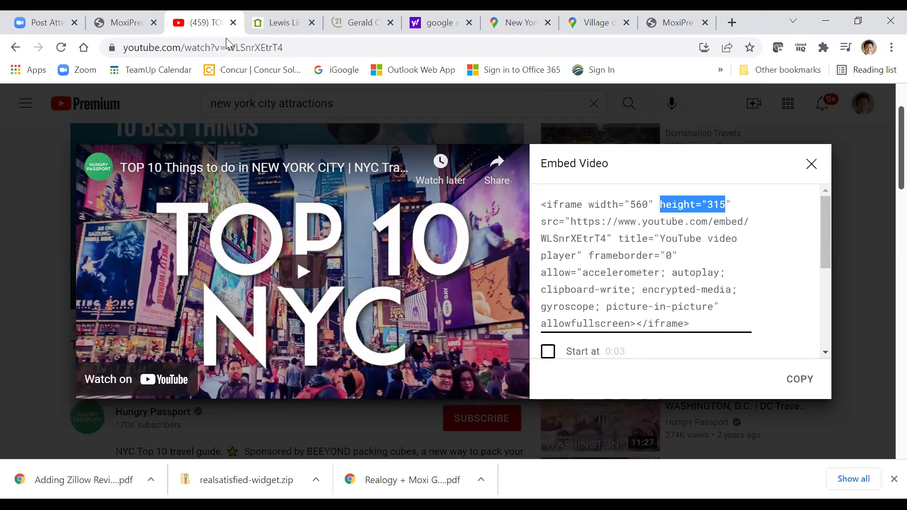
{"action": "left_click", "coordinate": [141, 28]}
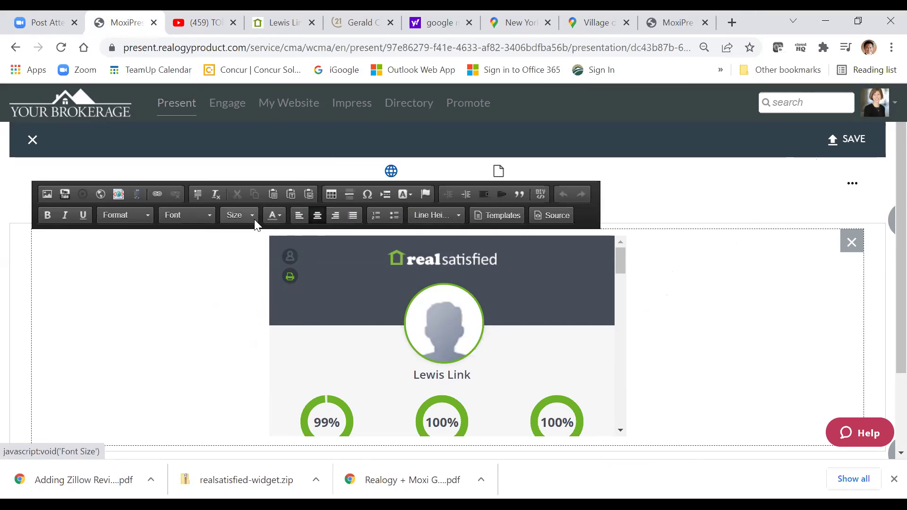
Step: Centre the RealSatisfied widget and look through the page's layout options
{"action": "left_click", "coordinate": [320, 215]}
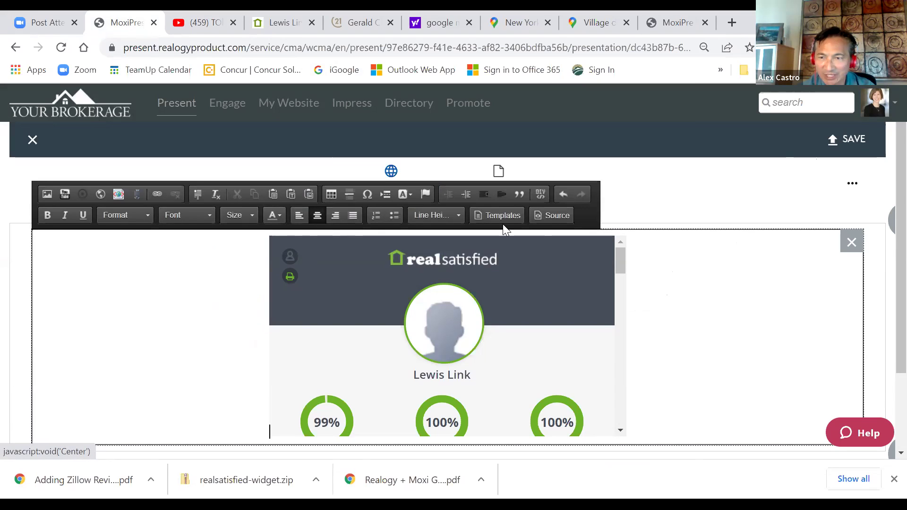
{"action": "left_click", "coordinate": [853, 184]}
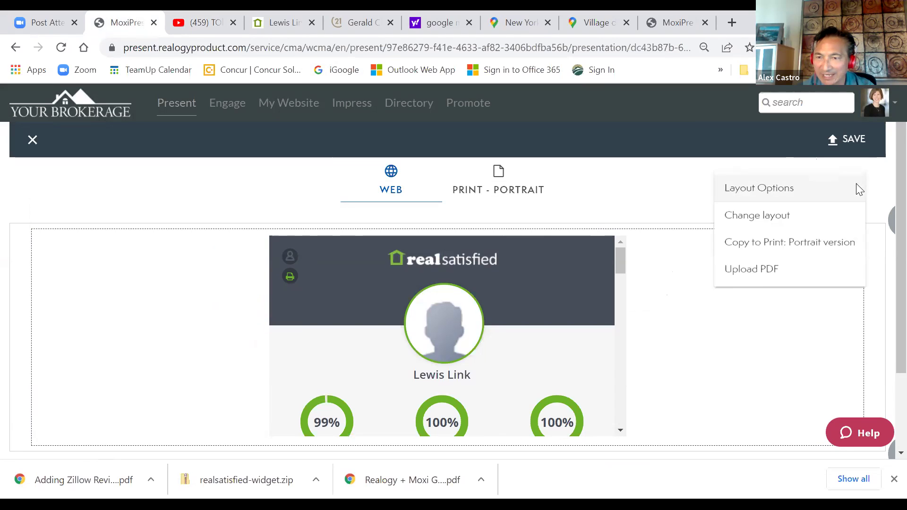
{"action": "left_click", "coordinate": [758, 192]}
{"action": "left_click", "coordinate": [753, 222]}
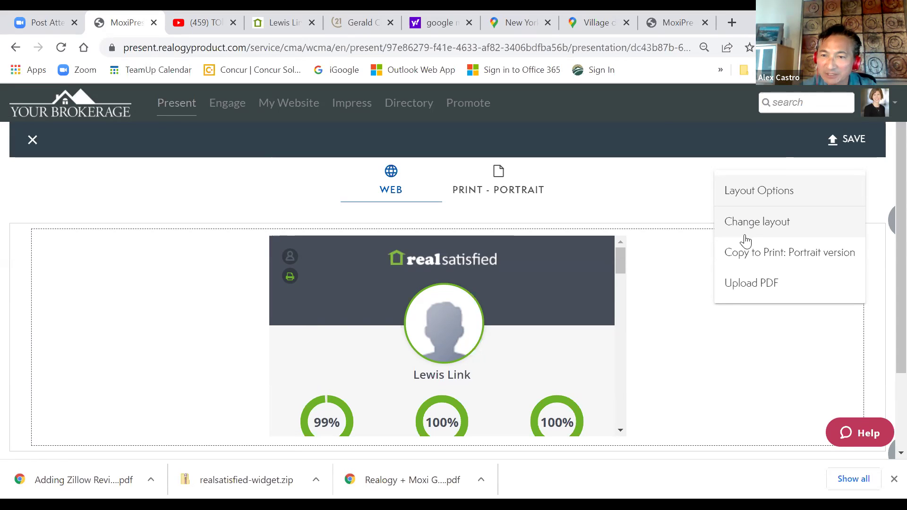
{"action": "left_click", "coordinate": [685, 304]}
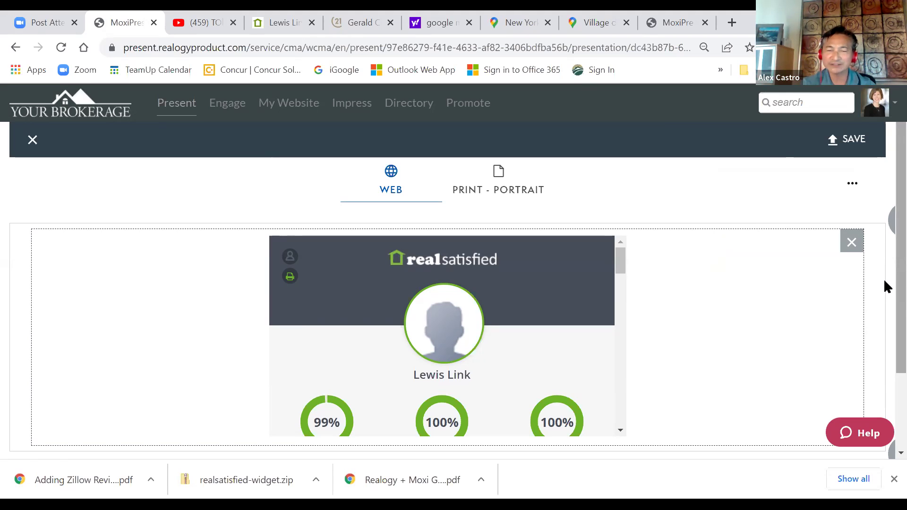
Step: Close the page editor, raising the unsaved-changes warning
{"action": "scroll", "coordinate": [884, 307], "scroll_direction": "down", "scroll_amount": 2}
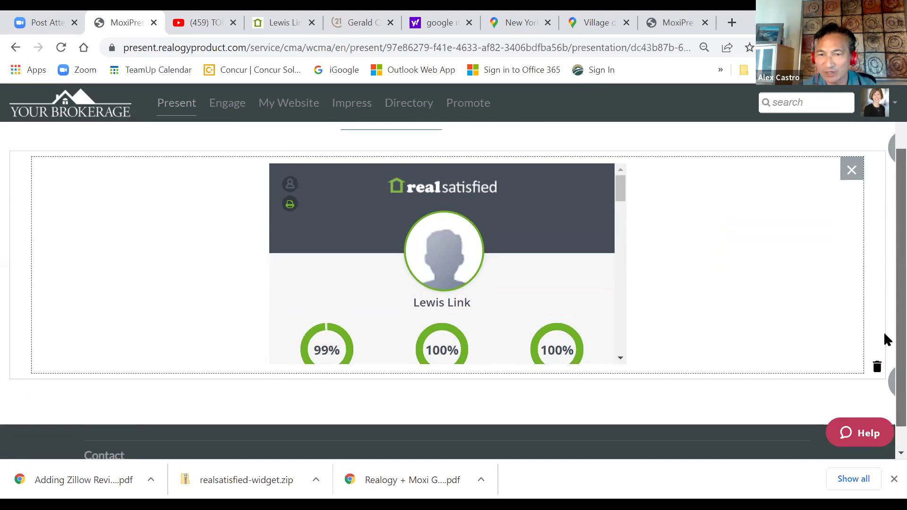
{"action": "scroll", "coordinate": [885, 284], "scroll_direction": "up", "scroll_amount": 2}
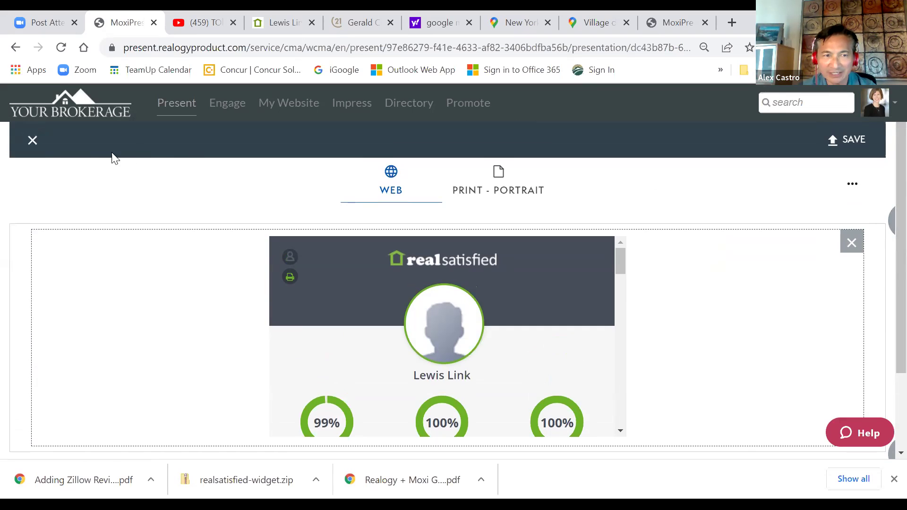
{"action": "left_click", "coordinate": [34, 145]}
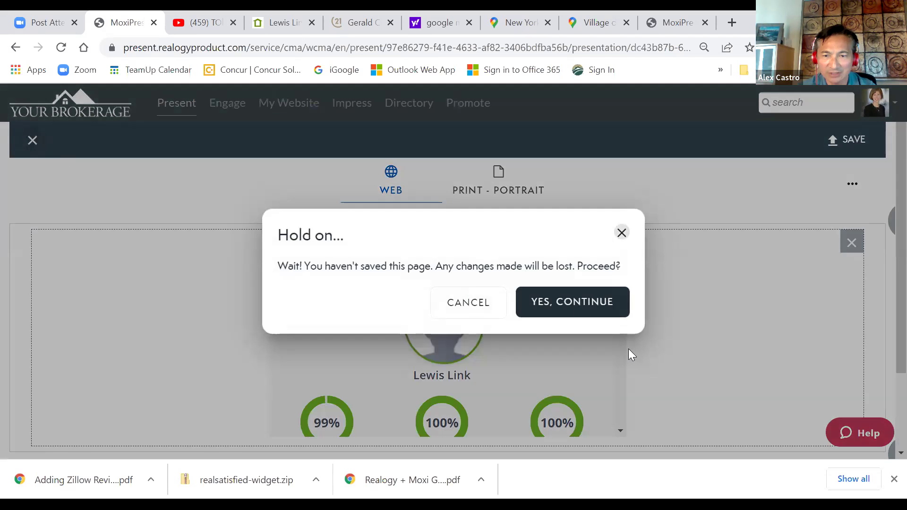
Step: Exit the editor without saving and play the buyer presentation in web view, starting at NYC Demo Test Page
{"action": "left_click", "coordinate": [569, 312]}
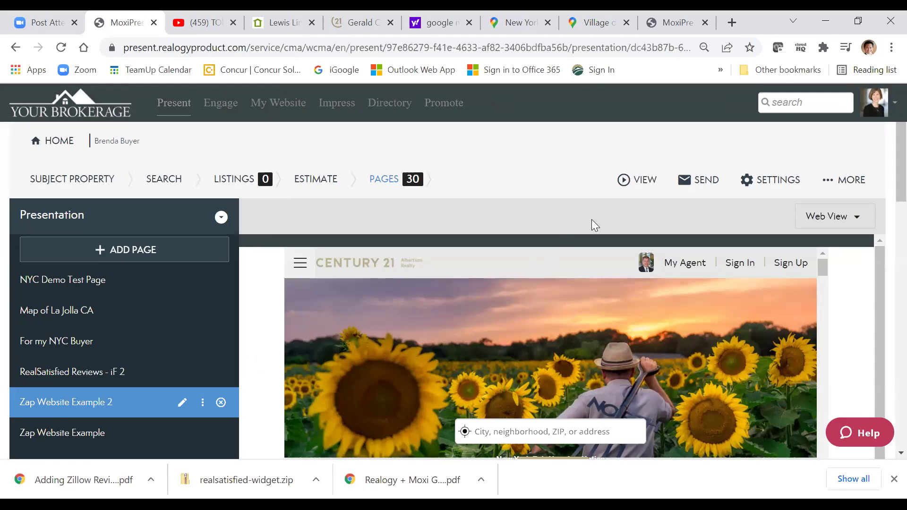
{"action": "left_click", "coordinate": [641, 185]}
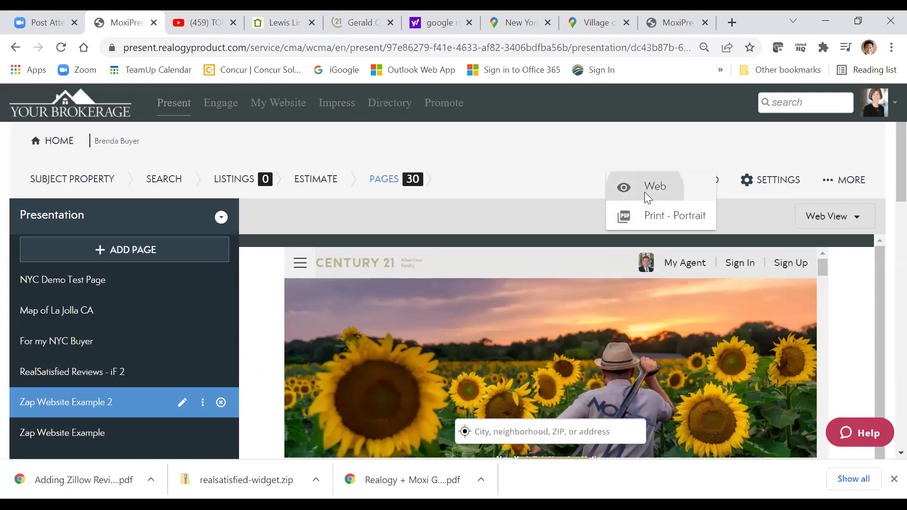
{"action": "left_click", "coordinate": [645, 192]}
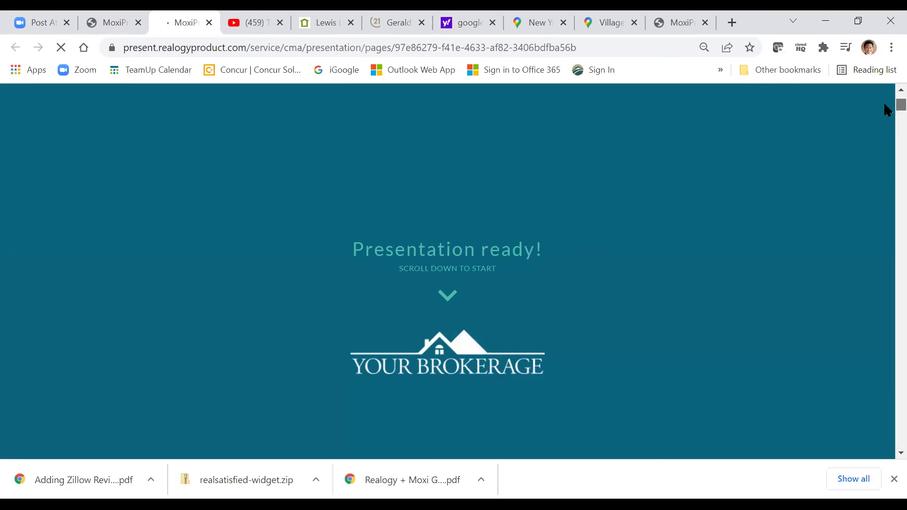
{"action": "scroll", "coordinate": [885, 104], "scroll_direction": "down", "scroll_amount": 3}
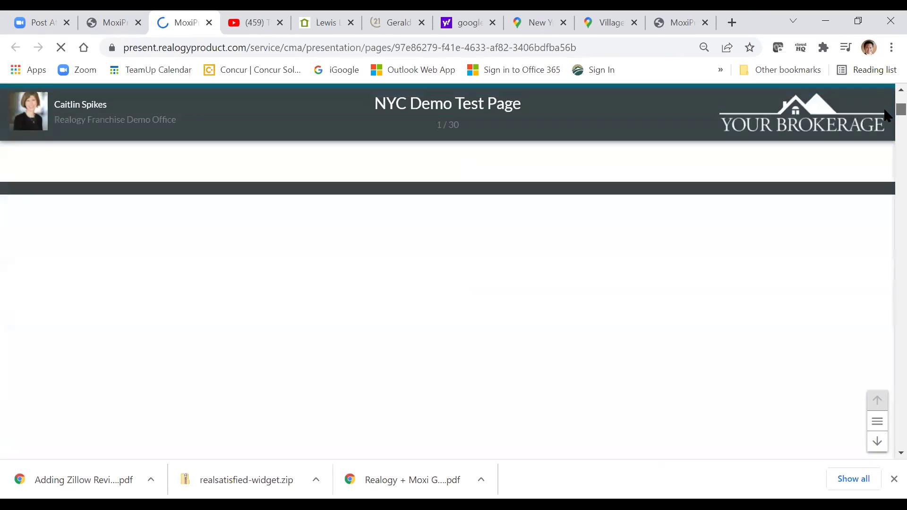
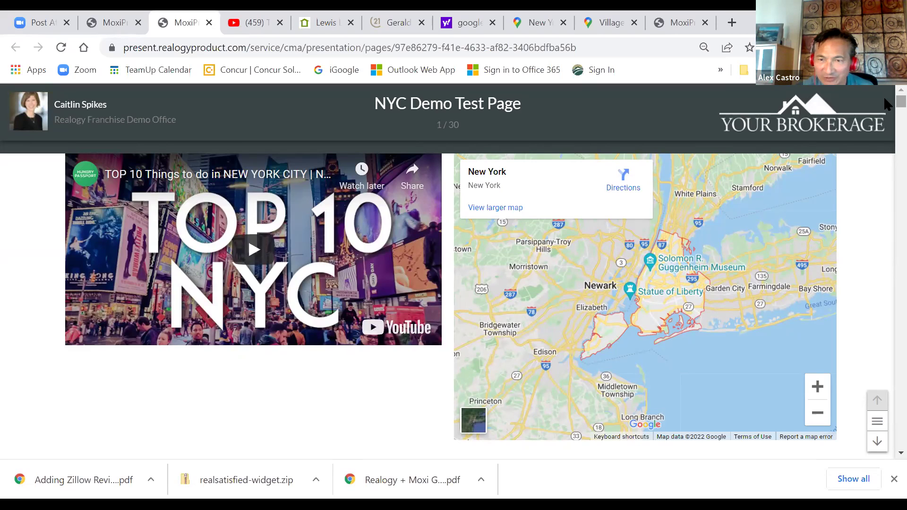
Step: Scroll down past slides 2 and 3 to slide 4/30, 'RealSatisfied Reviews - iF 2'
{"action": "scroll", "coordinate": [885, 100], "scroll_direction": "down", "scroll_amount": 3}
{"action": "scroll", "coordinate": [884, 102], "scroll_direction": "up", "scroll_amount": 3}
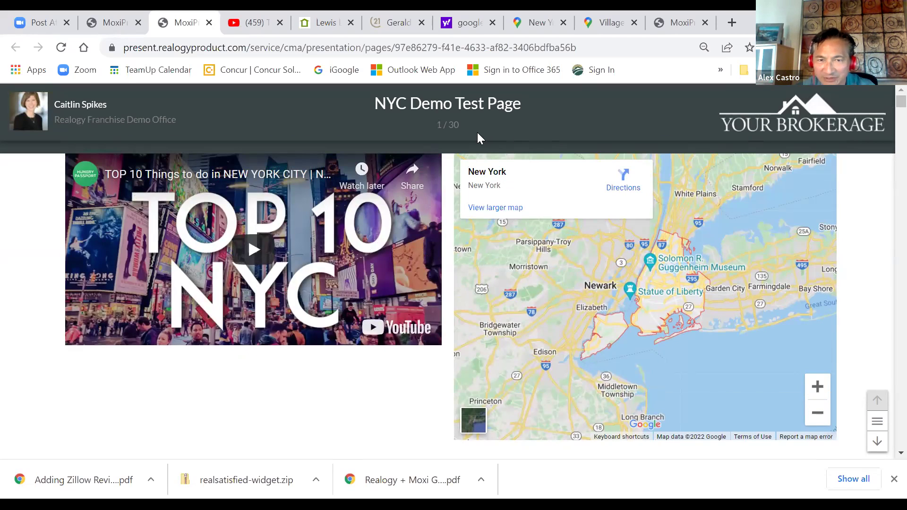
{"action": "scroll", "coordinate": [885, 115], "scroll_direction": "down", "scroll_amount": 5}
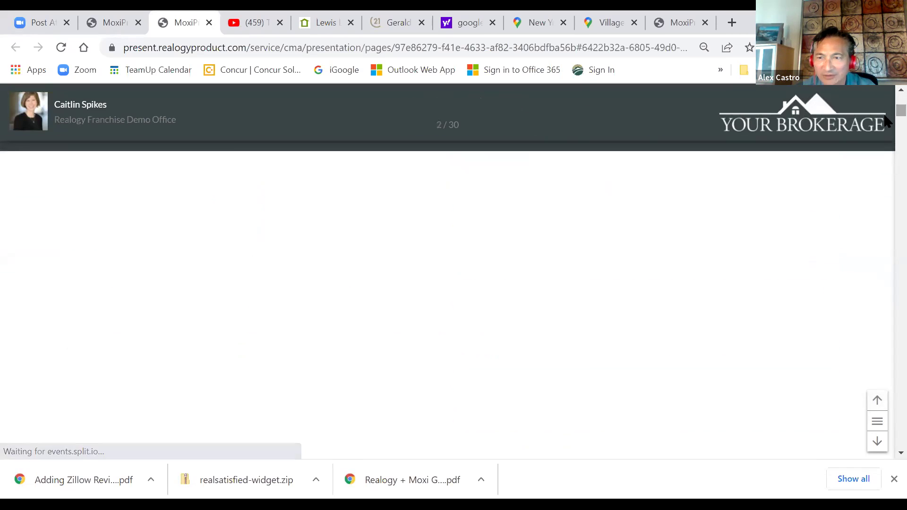
{"action": "scroll", "coordinate": [886, 120], "scroll_direction": "down", "scroll_amount": 6}
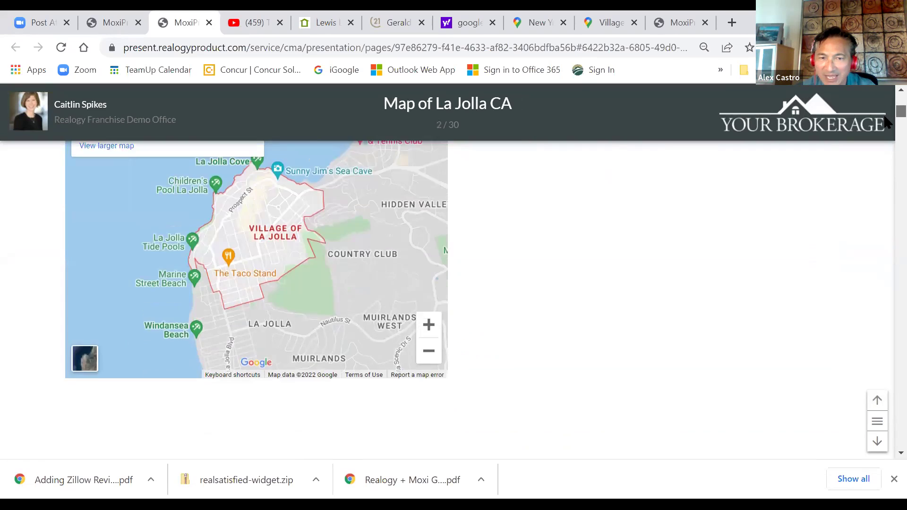
{"action": "scroll", "coordinate": [886, 124], "scroll_direction": "down", "scroll_amount": 3}
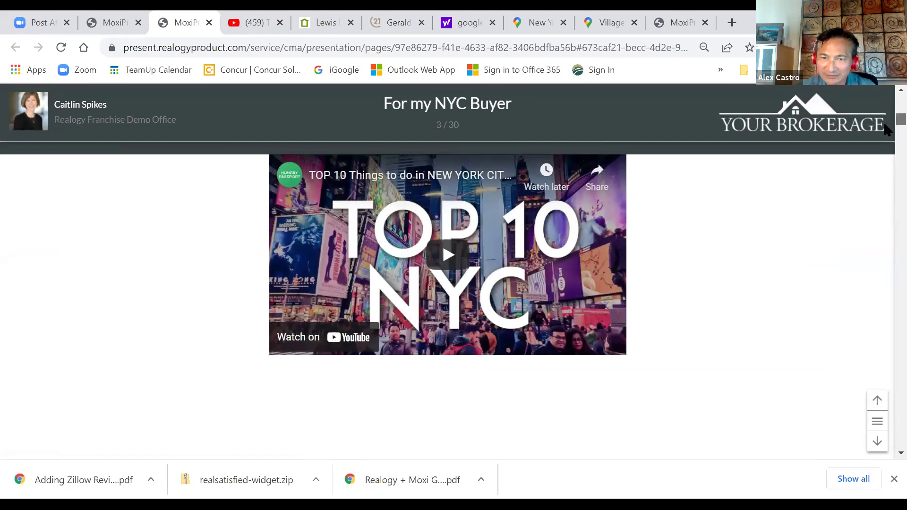
{"action": "scroll", "coordinate": [884, 128], "scroll_direction": "down", "scroll_amount": 5}
{"action": "scroll", "coordinate": [886, 137], "scroll_direction": "down", "scroll_amount": 3}
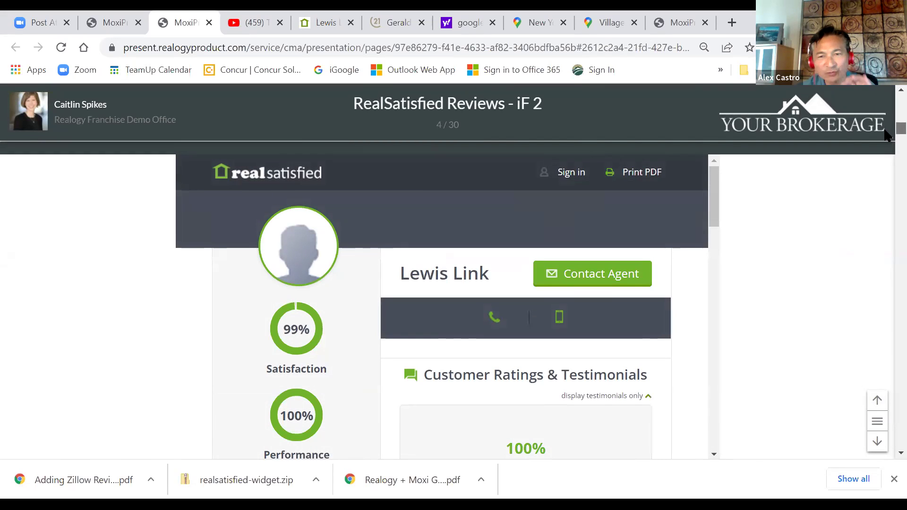
Step: Scroll past the reviews slide and both Zap website slides to slide 7/30, 'YouTube Video of NYC'
{"action": "scroll", "coordinate": [886, 137], "scroll_direction": "down", "scroll_amount": 3}
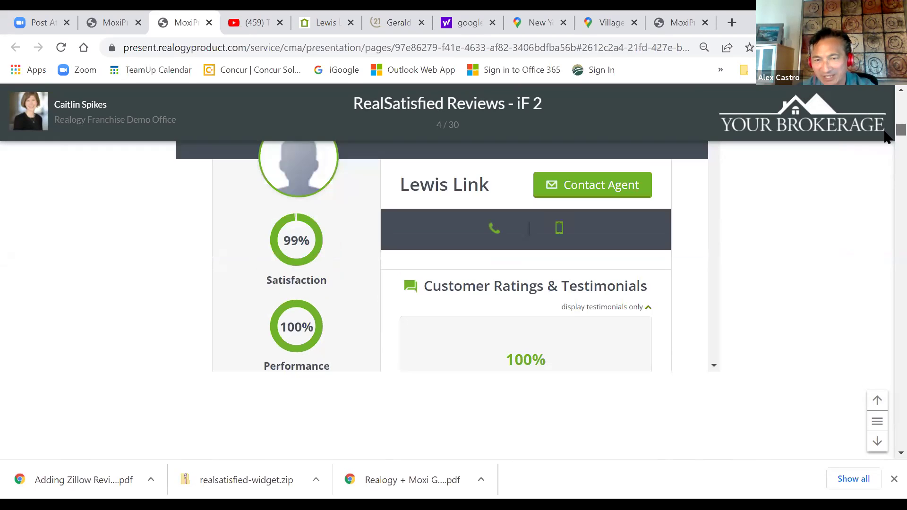
{"action": "scroll", "coordinate": [887, 138], "scroll_direction": "down", "scroll_amount": 5}
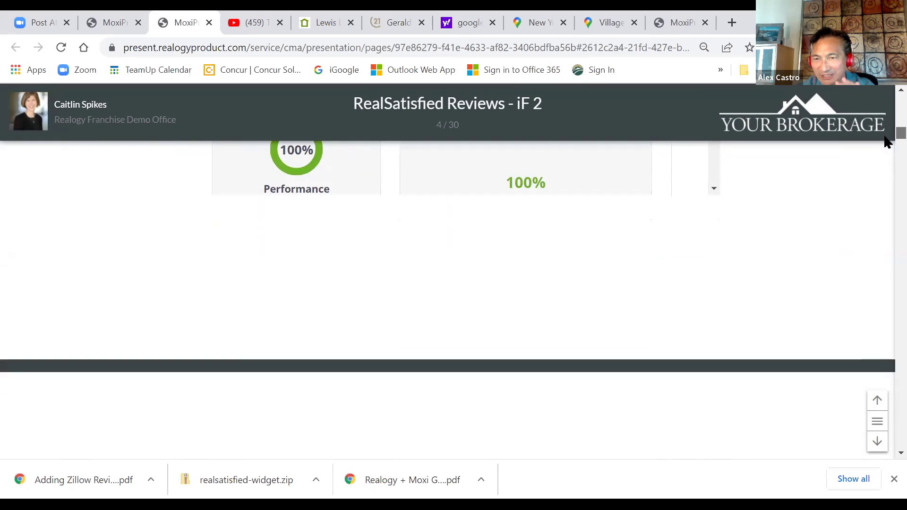
{"action": "scroll", "coordinate": [886, 141], "scroll_direction": "down", "scroll_amount": 3}
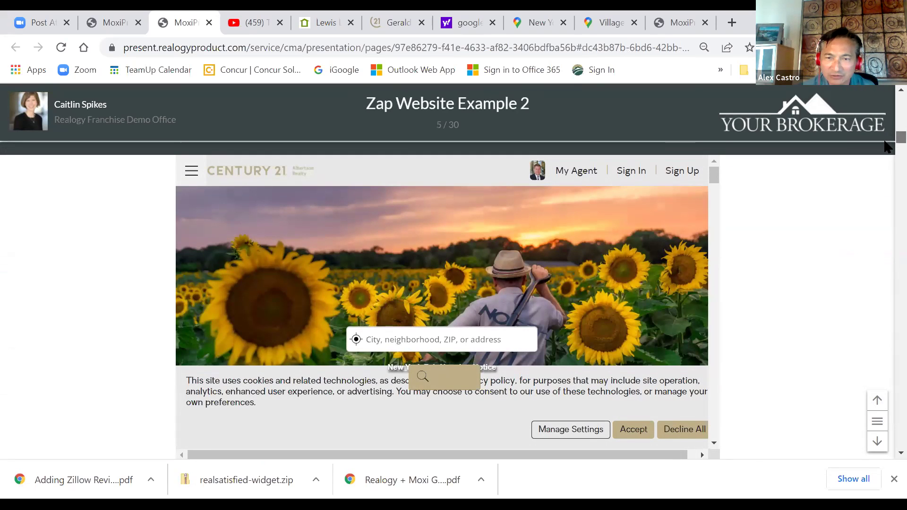
{"action": "scroll", "coordinate": [886, 147], "scroll_direction": "down", "scroll_amount": 4}
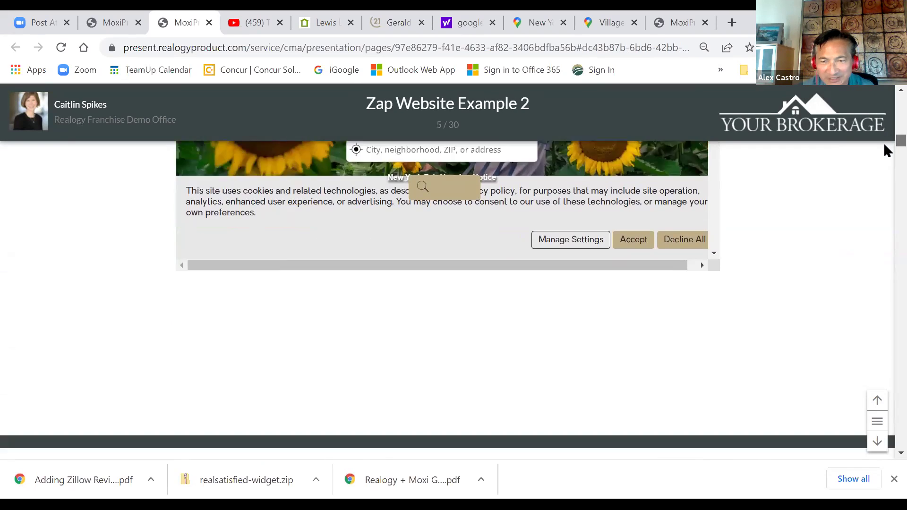
{"action": "scroll", "coordinate": [885, 146], "scroll_direction": "down", "scroll_amount": 3}
{"action": "scroll", "coordinate": [886, 156], "scroll_direction": "down", "scroll_amount": 2}
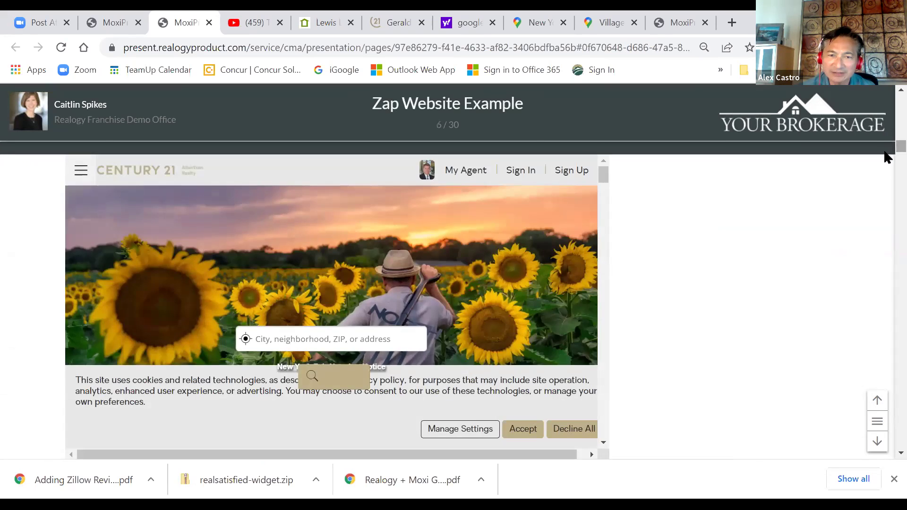
{"action": "scroll", "coordinate": [886, 155], "scroll_direction": "down", "scroll_amount": 3}
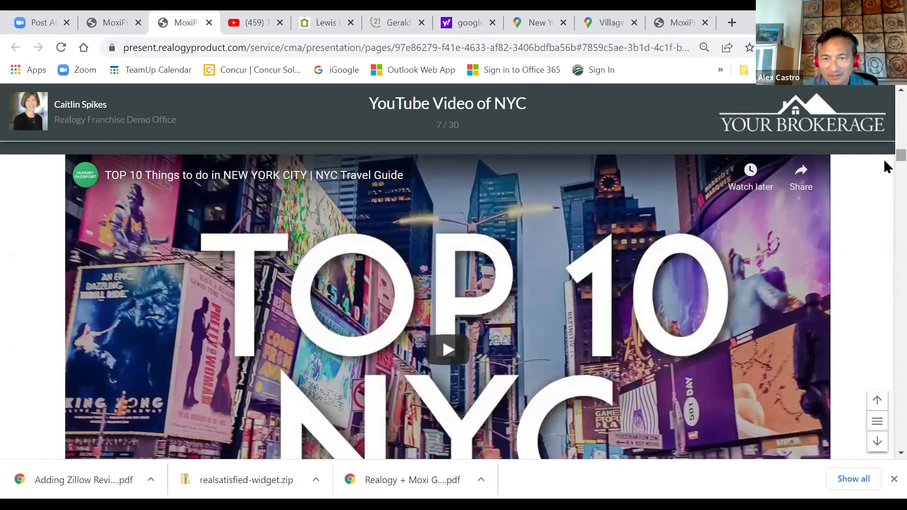
Step: View the NYC YouTube video, then scroll past slide 8 to slide 9/30, 'CB Website Embed'
{"action": "scroll", "coordinate": [883, 159], "scroll_direction": "down", "scroll_amount": 5}
{"action": "scroll", "coordinate": [883, 158], "scroll_direction": "up", "scroll_amount": 5}
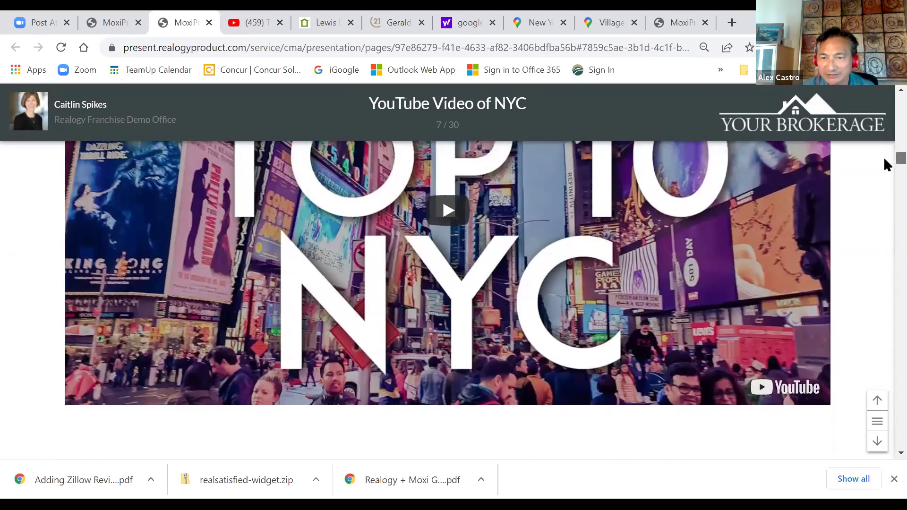
{"action": "scroll", "coordinate": [884, 162], "scroll_direction": "up", "scroll_amount": 1}
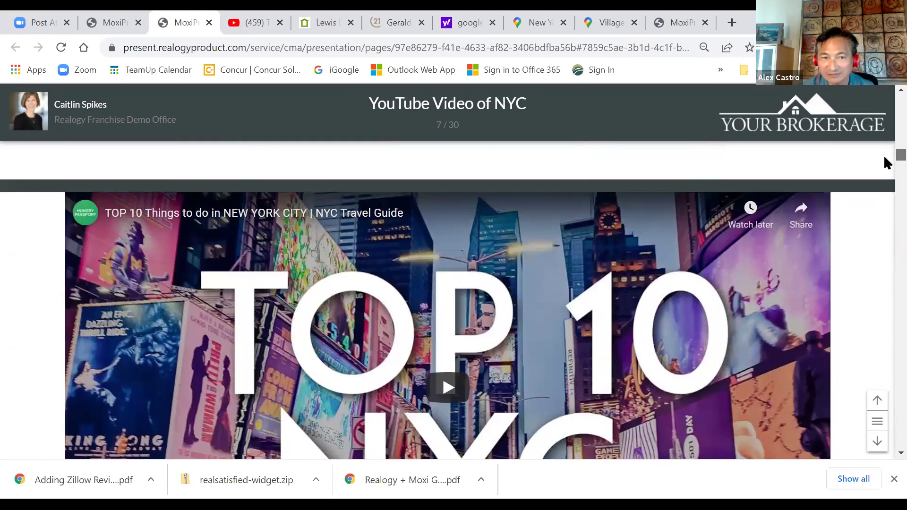
{"action": "scroll", "coordinate": [884, 158], "scroll_direction": "down", "scroll_amount": 9}
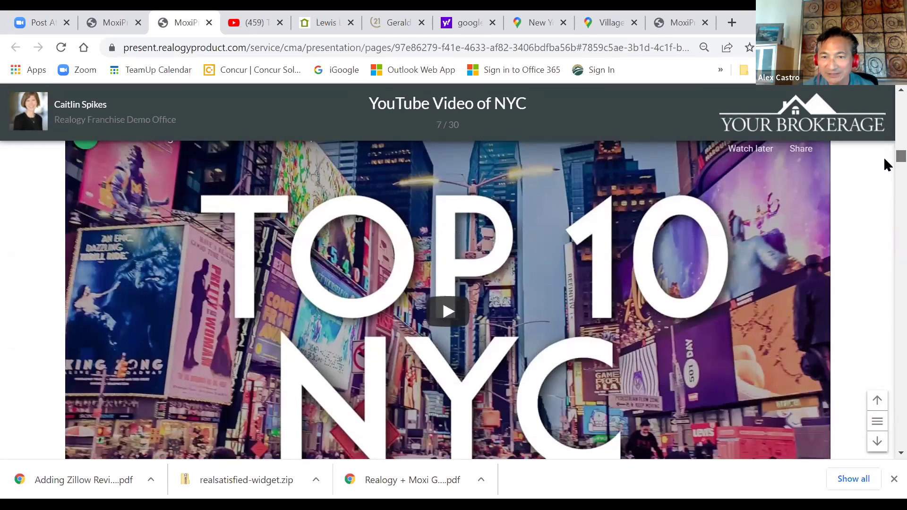
{"action": "scroll", "coordinate": [885, 164], "scroll_direction": "down", "scroll_amount": 8}
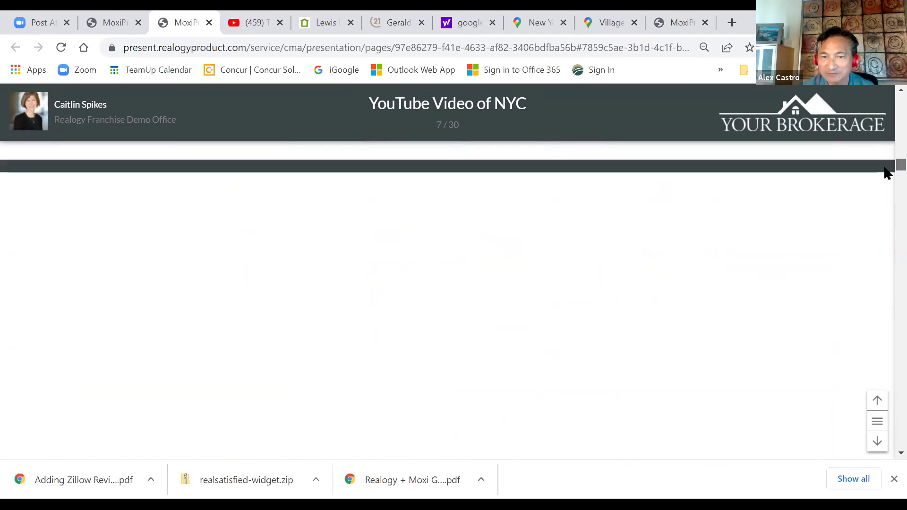
{"action": "scroll", "coordinate": [885, 169], "scroll_direction": "down", "scroll_amount": 3}
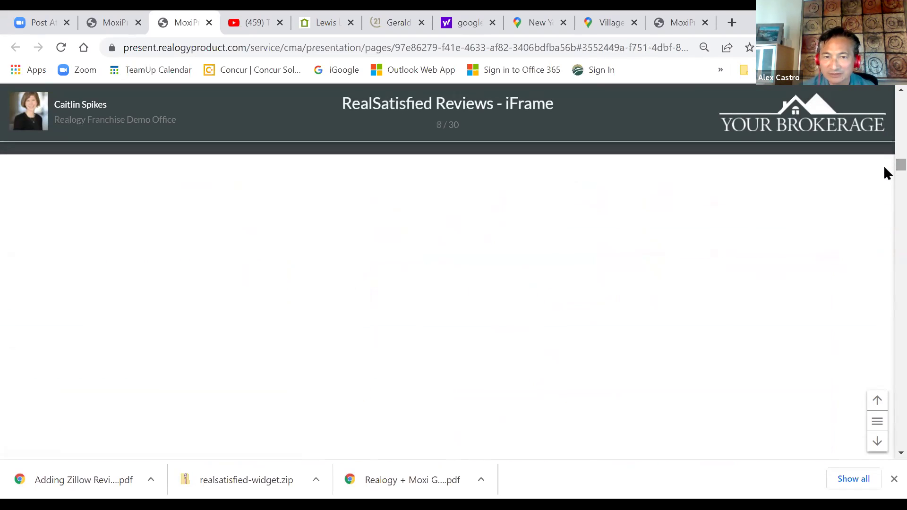
{"action": "scroll", "coordinate": [885, 168], "scroll_direction": "down", "scroll_amount": 5}
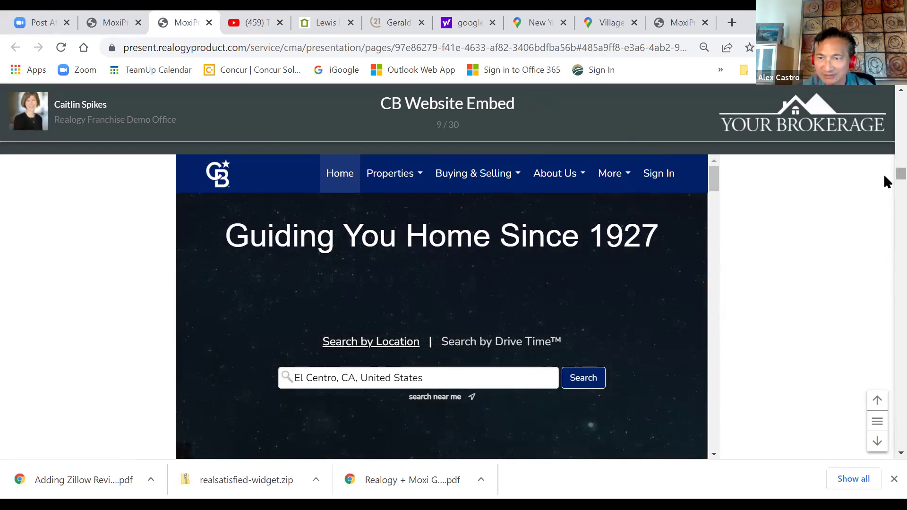
Step: Scroll down through the embedded Coldwell Banker homepage on slide 9/30 toward 'Matterport Embed'
{"action": "scroll", "coordinate": [885, 177], "scroll_direction": "down", "scroll_amount": 2}
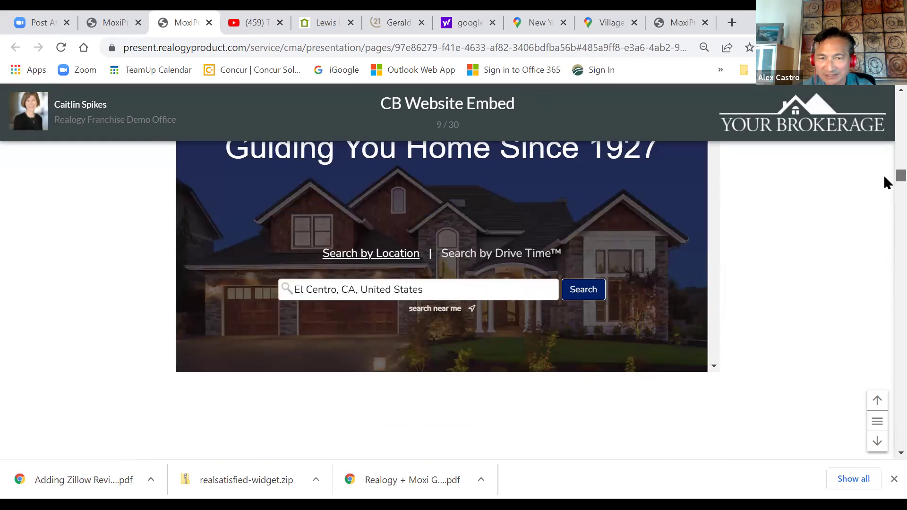
{"action": "scroll", "coordinate": [885, 177], "scroll_direction": "down", "scroll_amount": 1}
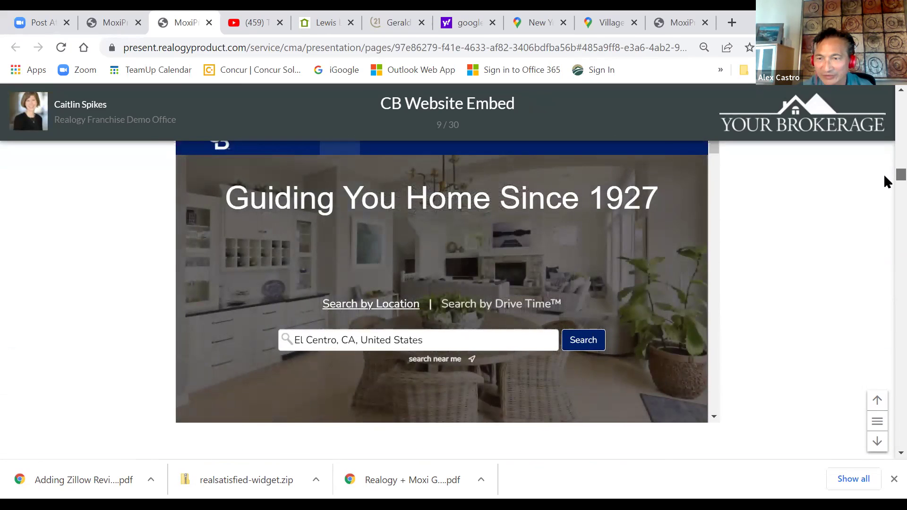
{"action": "scroll", "coordinate": [885, 177], "scroll_direction": "down", "scroll_amount": 4}
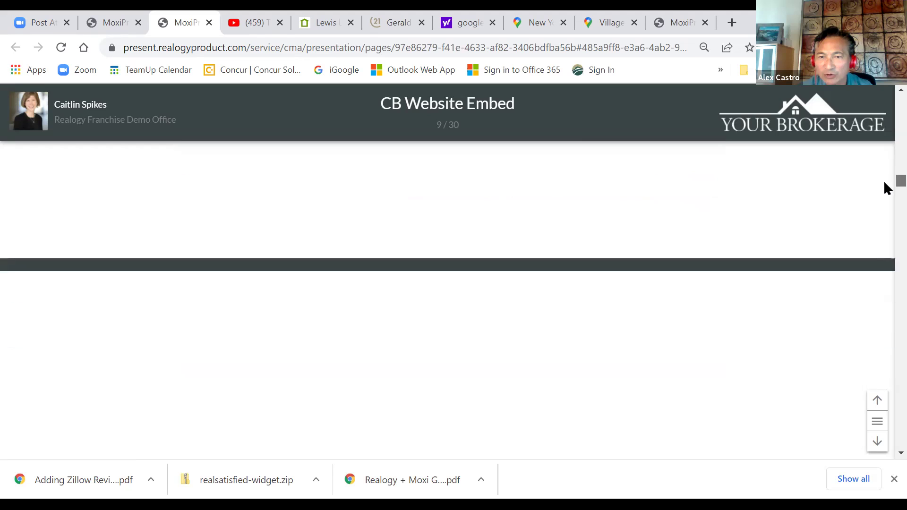
{"action": "scroll", "coordinate": [884, 183], "scroll_direction": "down", "scroll_amount": 2}
{"action": "scroll", "coordinate": [886, 189], "scroll_direction": "down", "scroll_amount": 3}
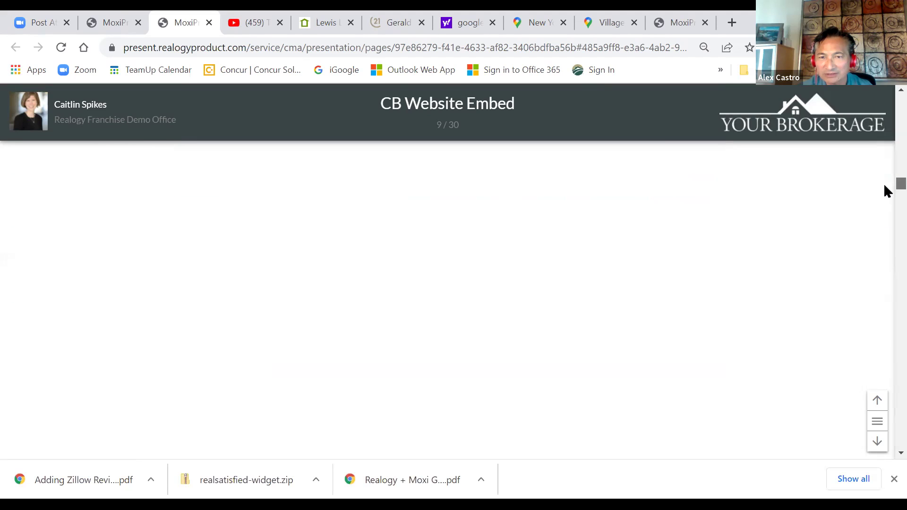